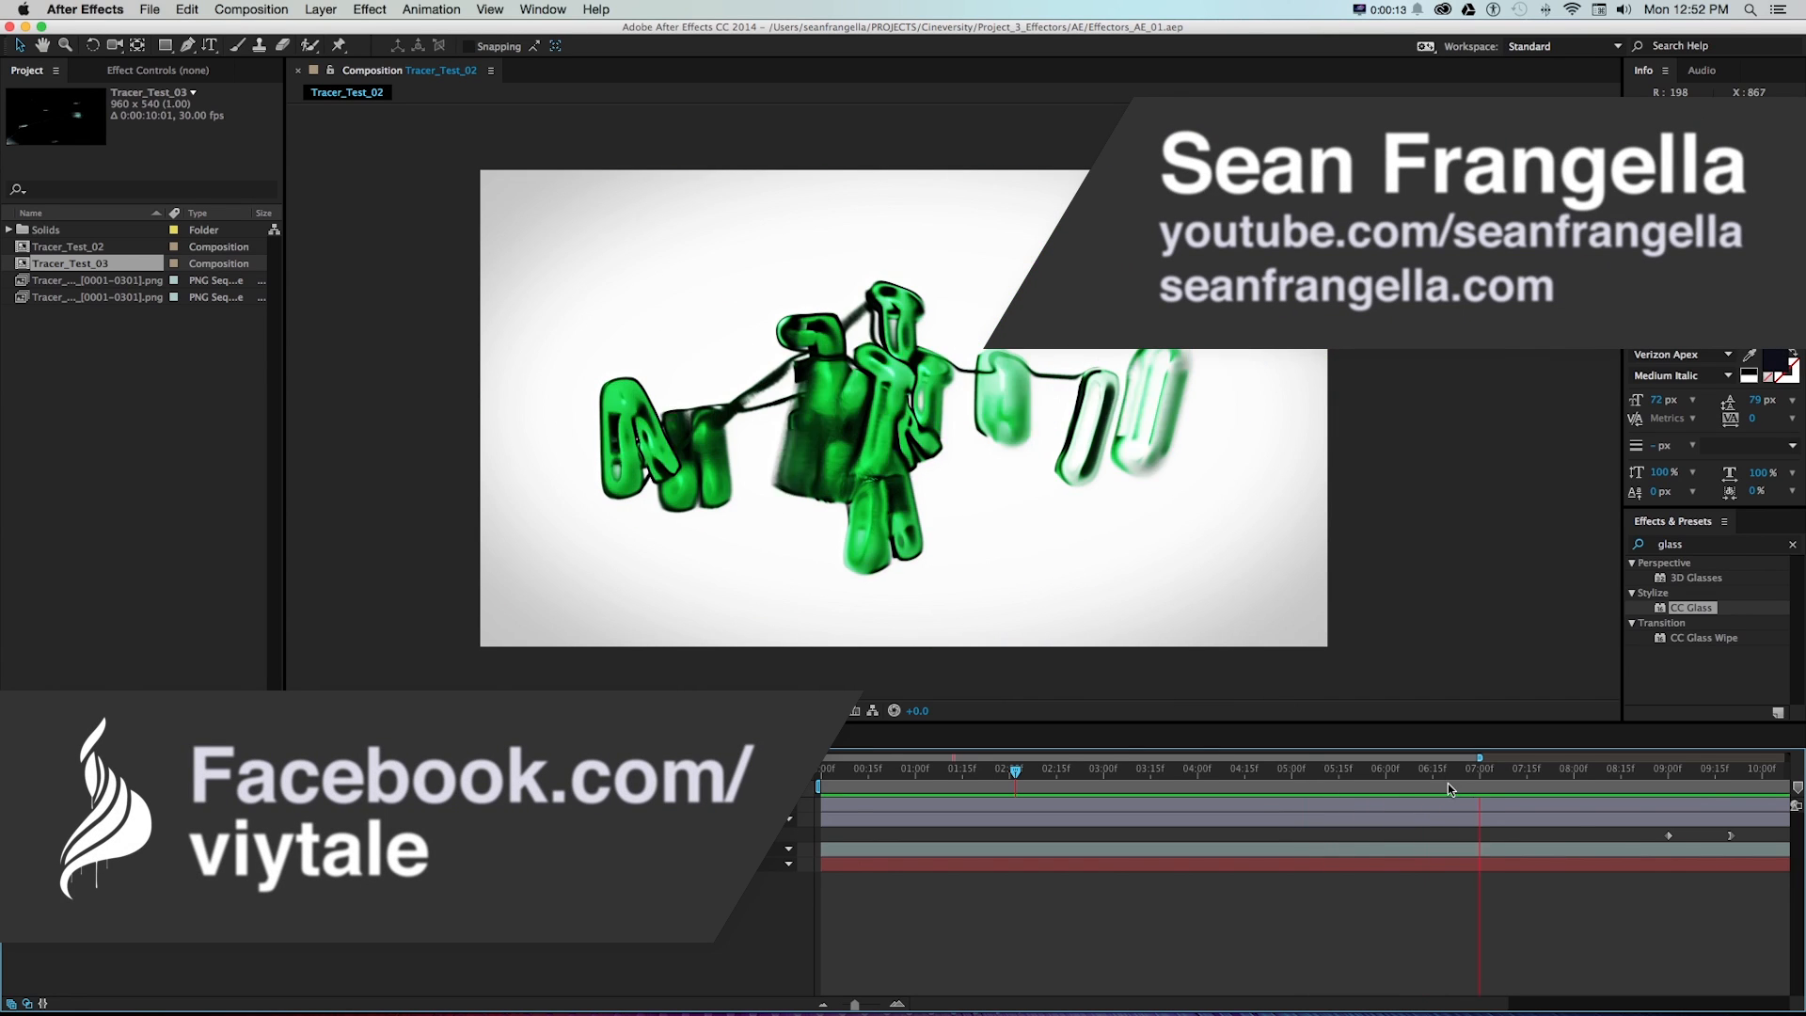
- Scrub through the finished glass text animation and return to After Effects
drag(1449, 771, 1580, 778)
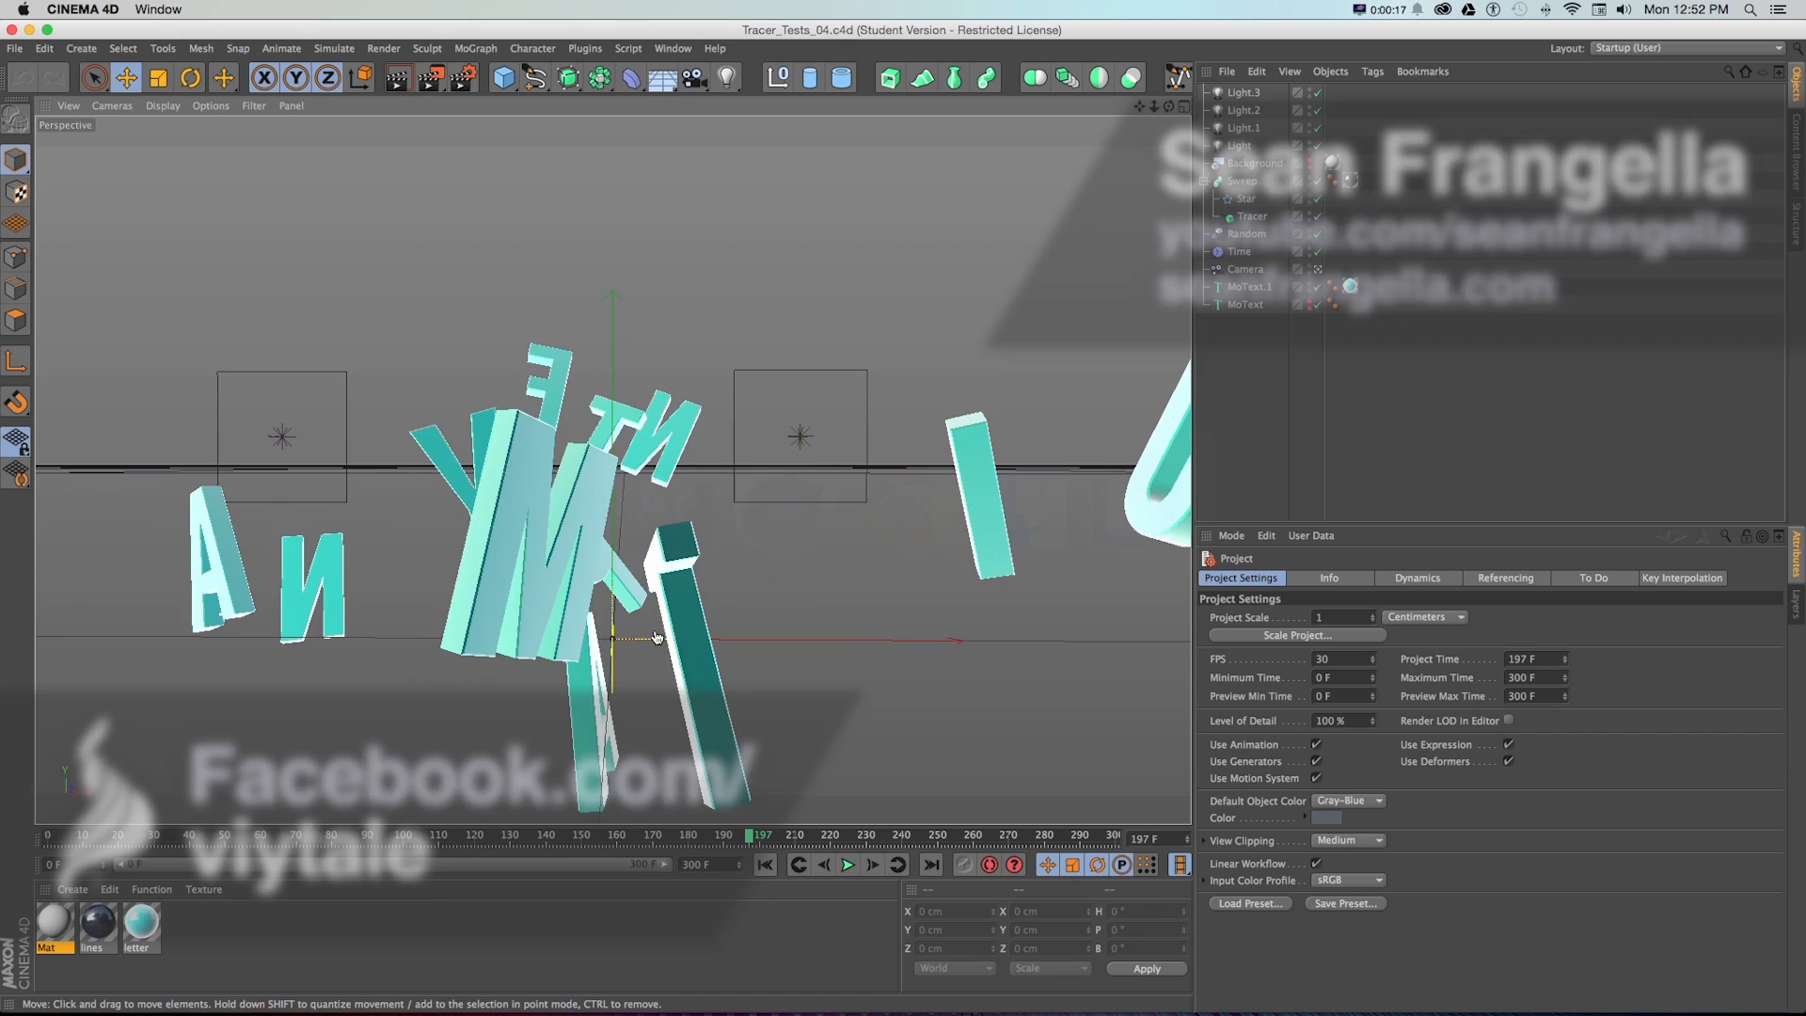
drag(71, 839, 1052, 837)
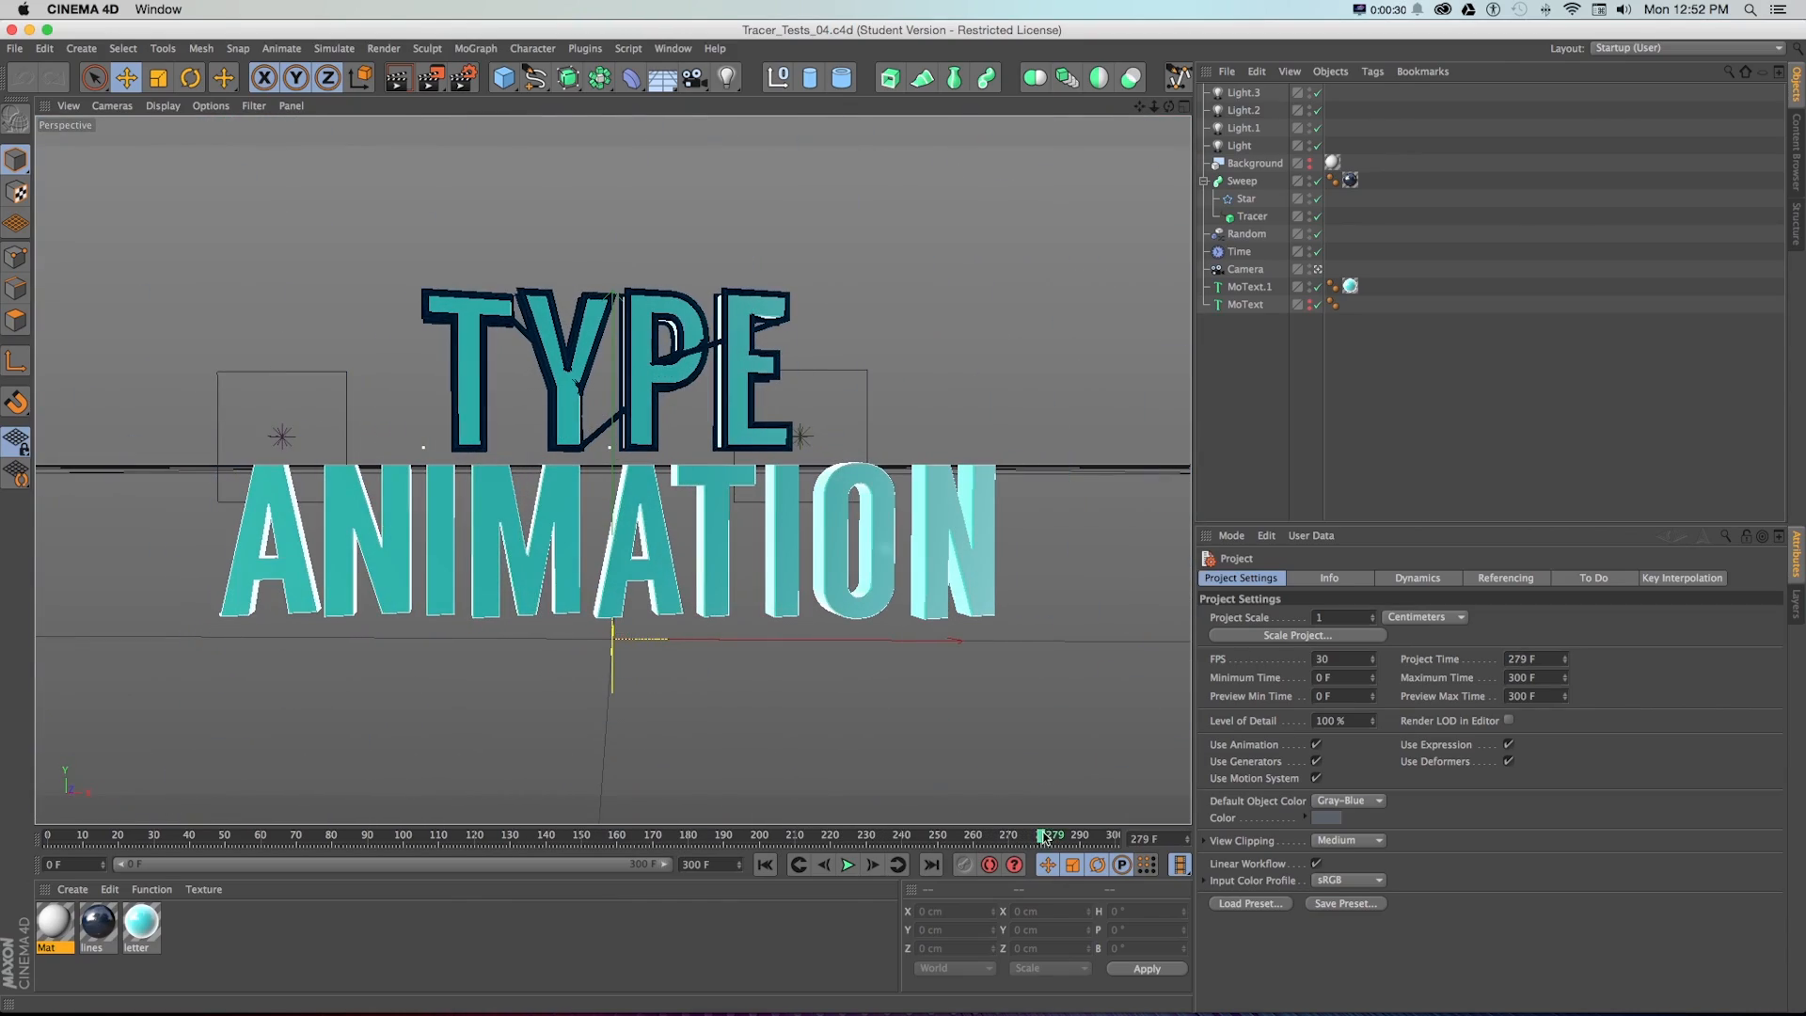
key(super+Tab)
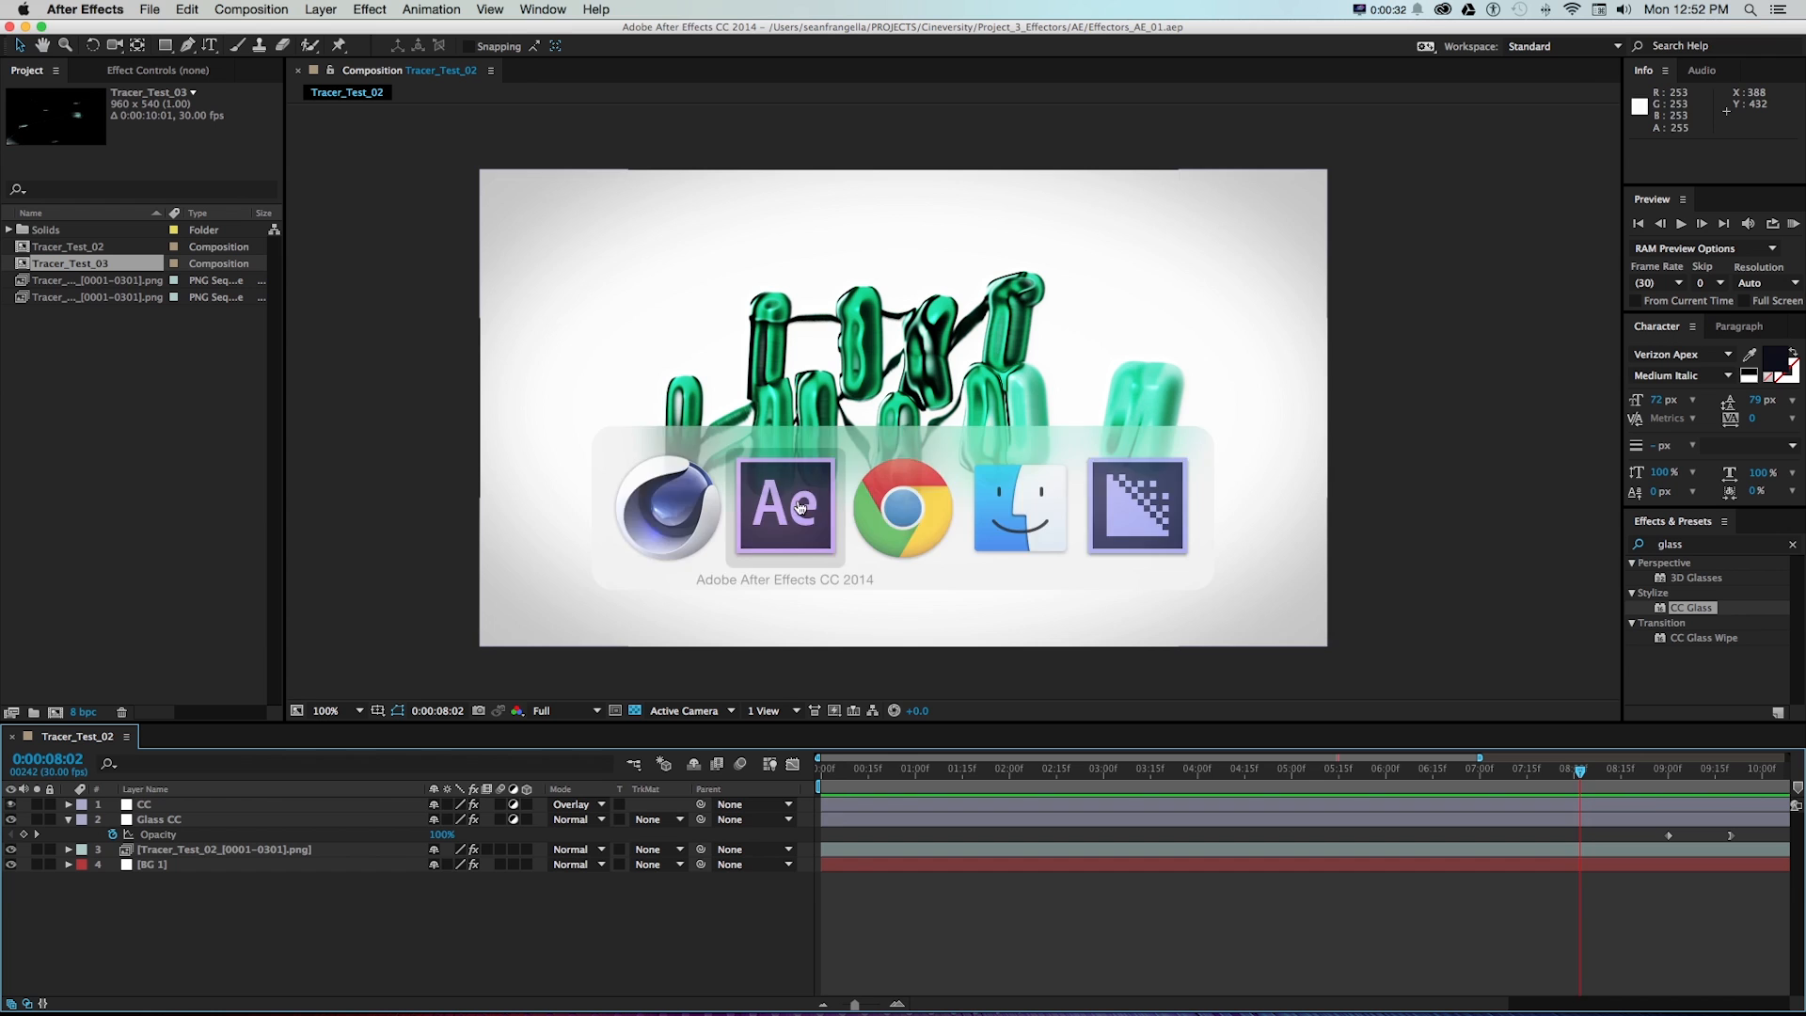
drag(895, 772, 1722, 771)
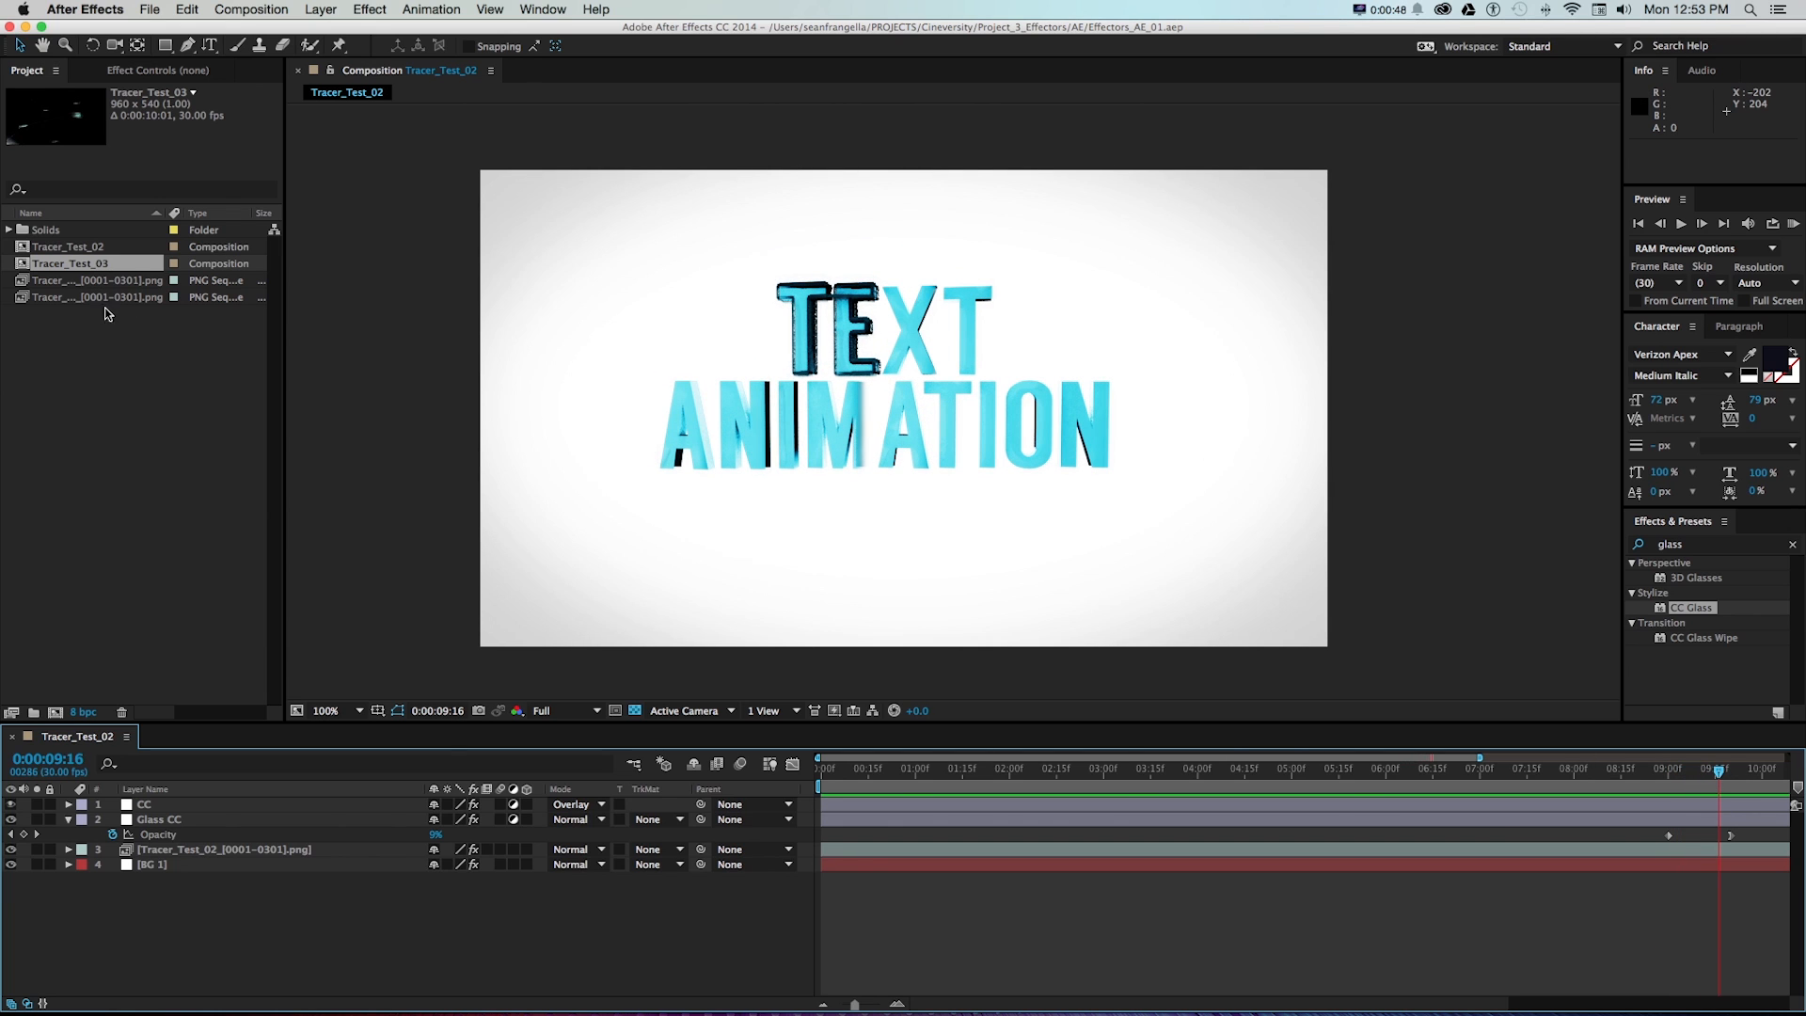
- Start a fresh untitled After Effects project
click(150, 10)
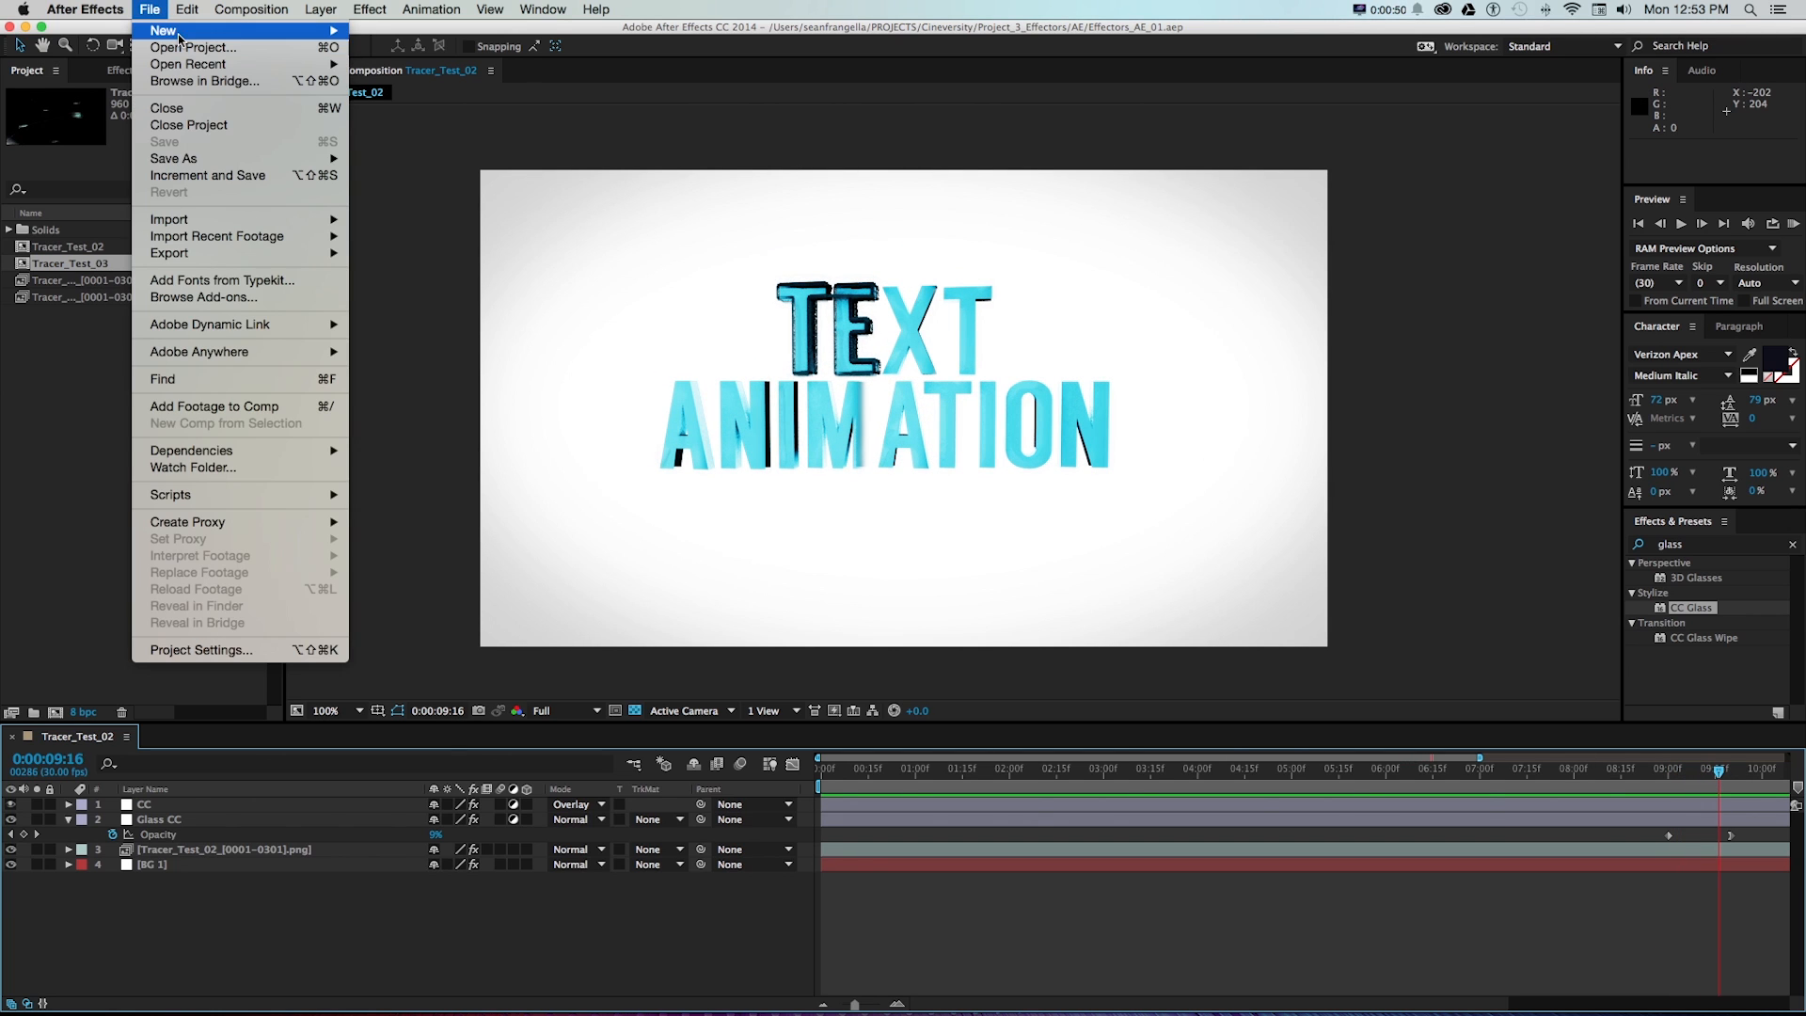
mouse_move(165, 29)
click(402, 36)
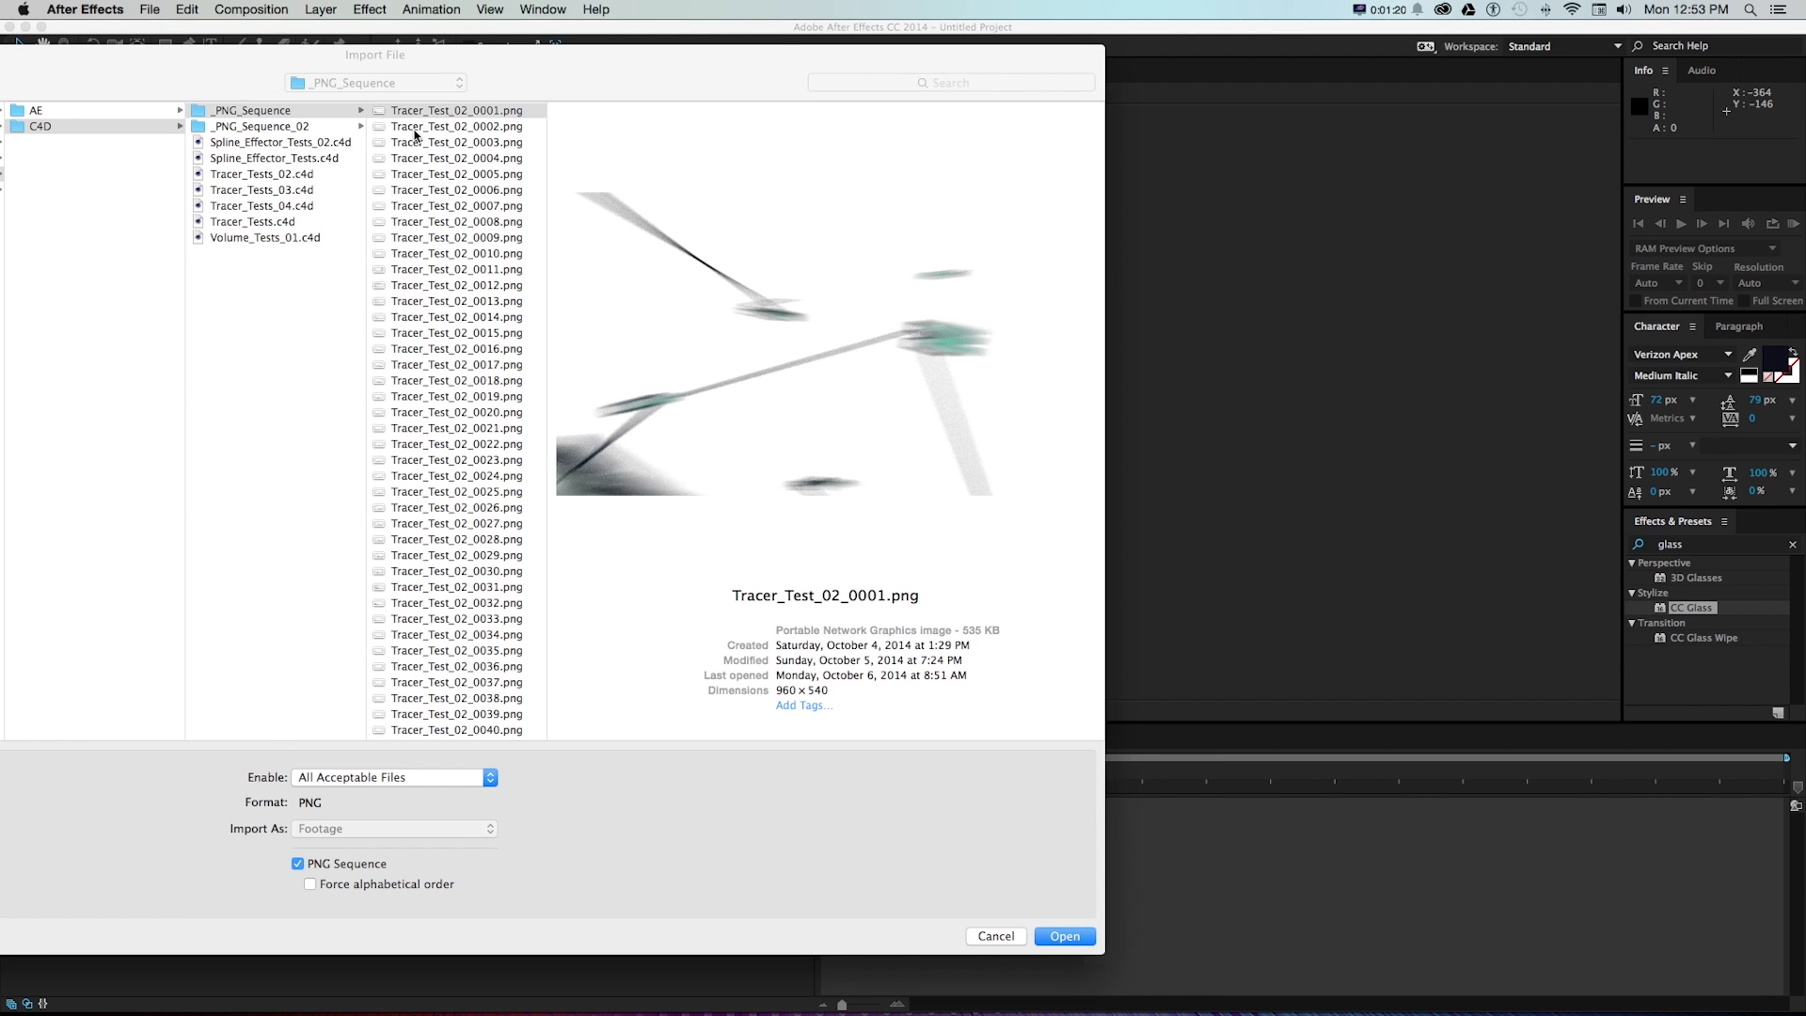
- Preview frames of the Tracer_Test_02 PNG sequence with Quick Look in the import window
key(space)
key(Down)
key(Down)
key(Down)
key(Down)
key(Down)
key(Down)
key(Down)
key(Down)
key(Down)
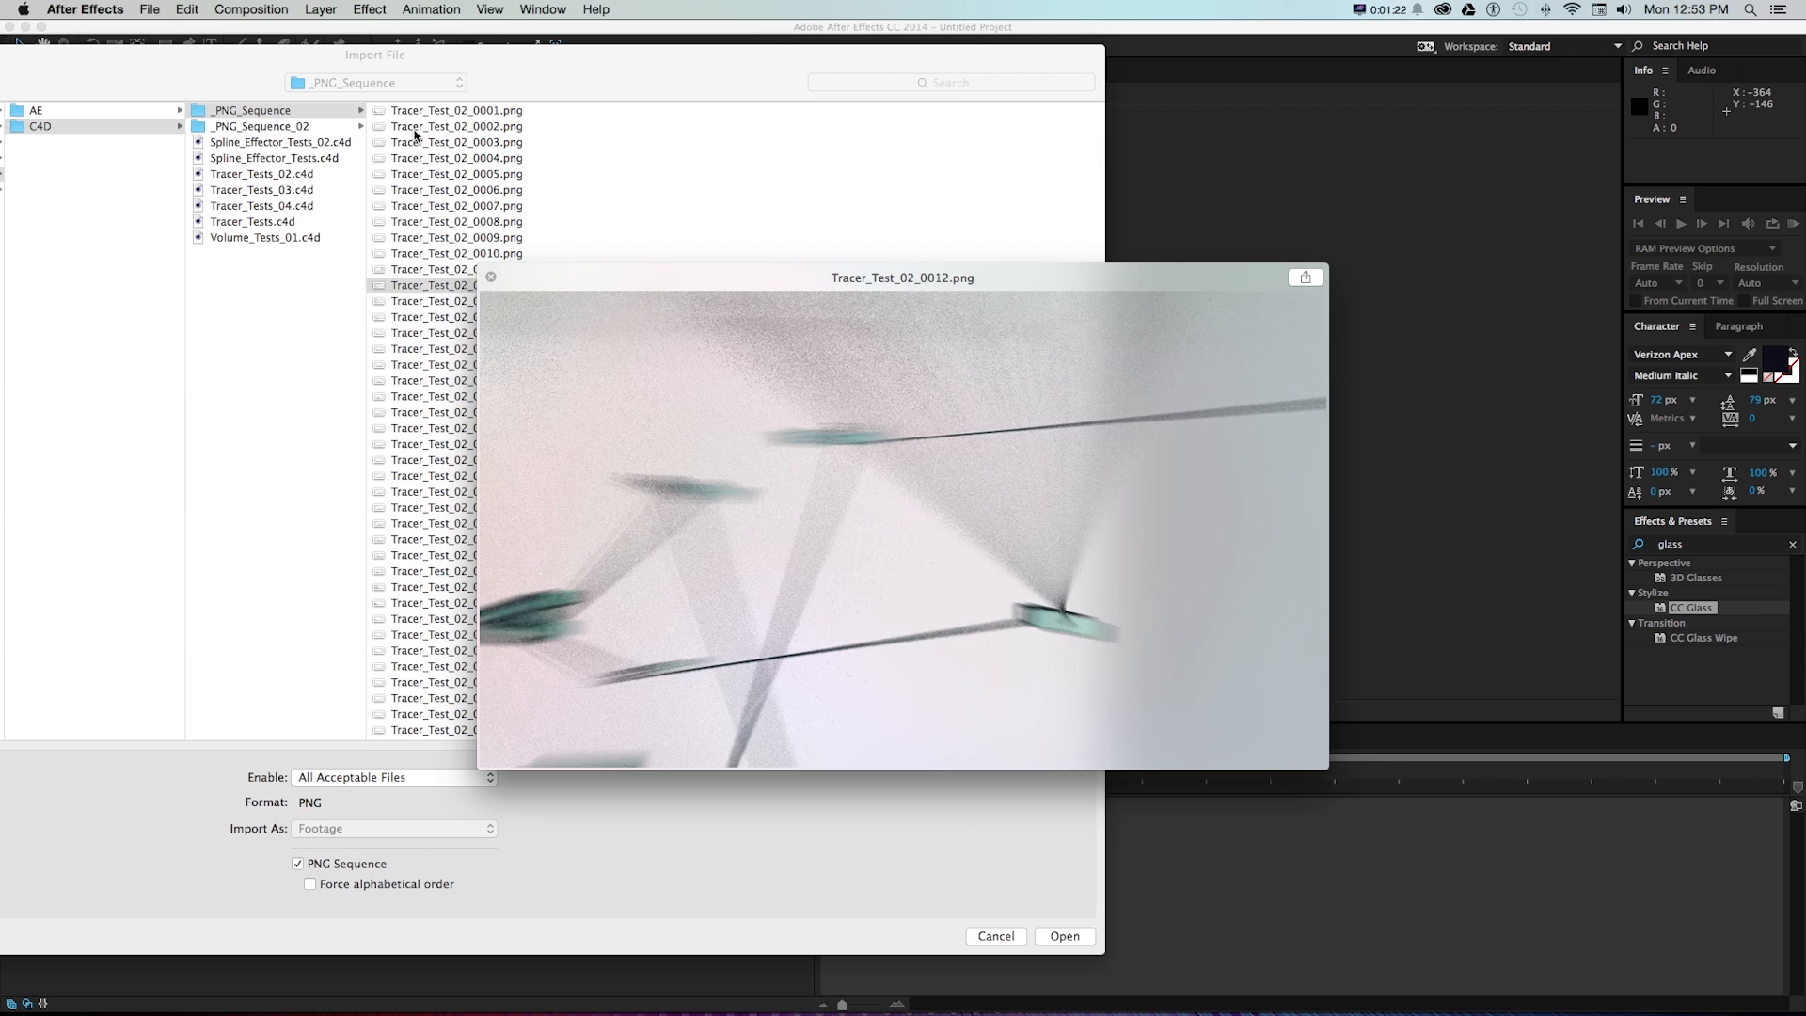
key(Down)
key(Down)
key(Down)
key(Down)
key(Down)
key(Down)
key(Down)
key(Down)
key(Down)
key(Down)
key(Down)
key(Down)
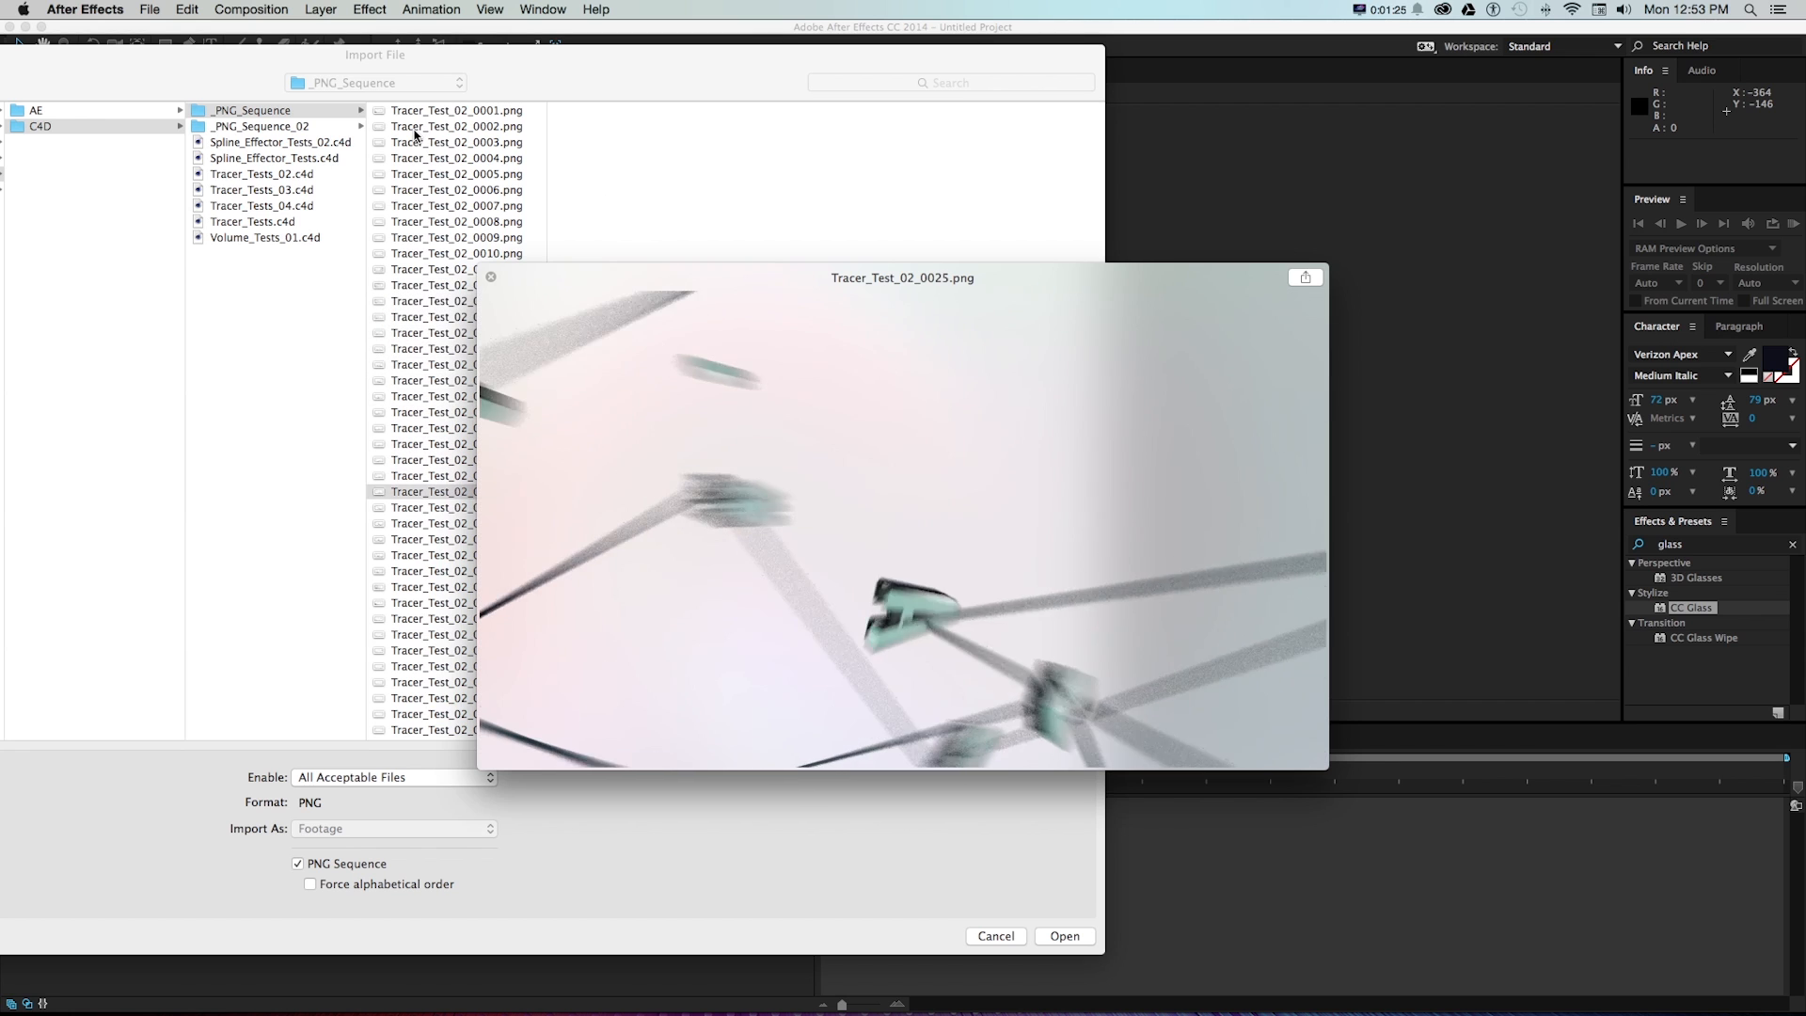
key(Down)
key(Down)
key(Down)
key(Down)
key(Down)
key(Down)
key(Down)
key(Down)
key(Down)
key(Escape)
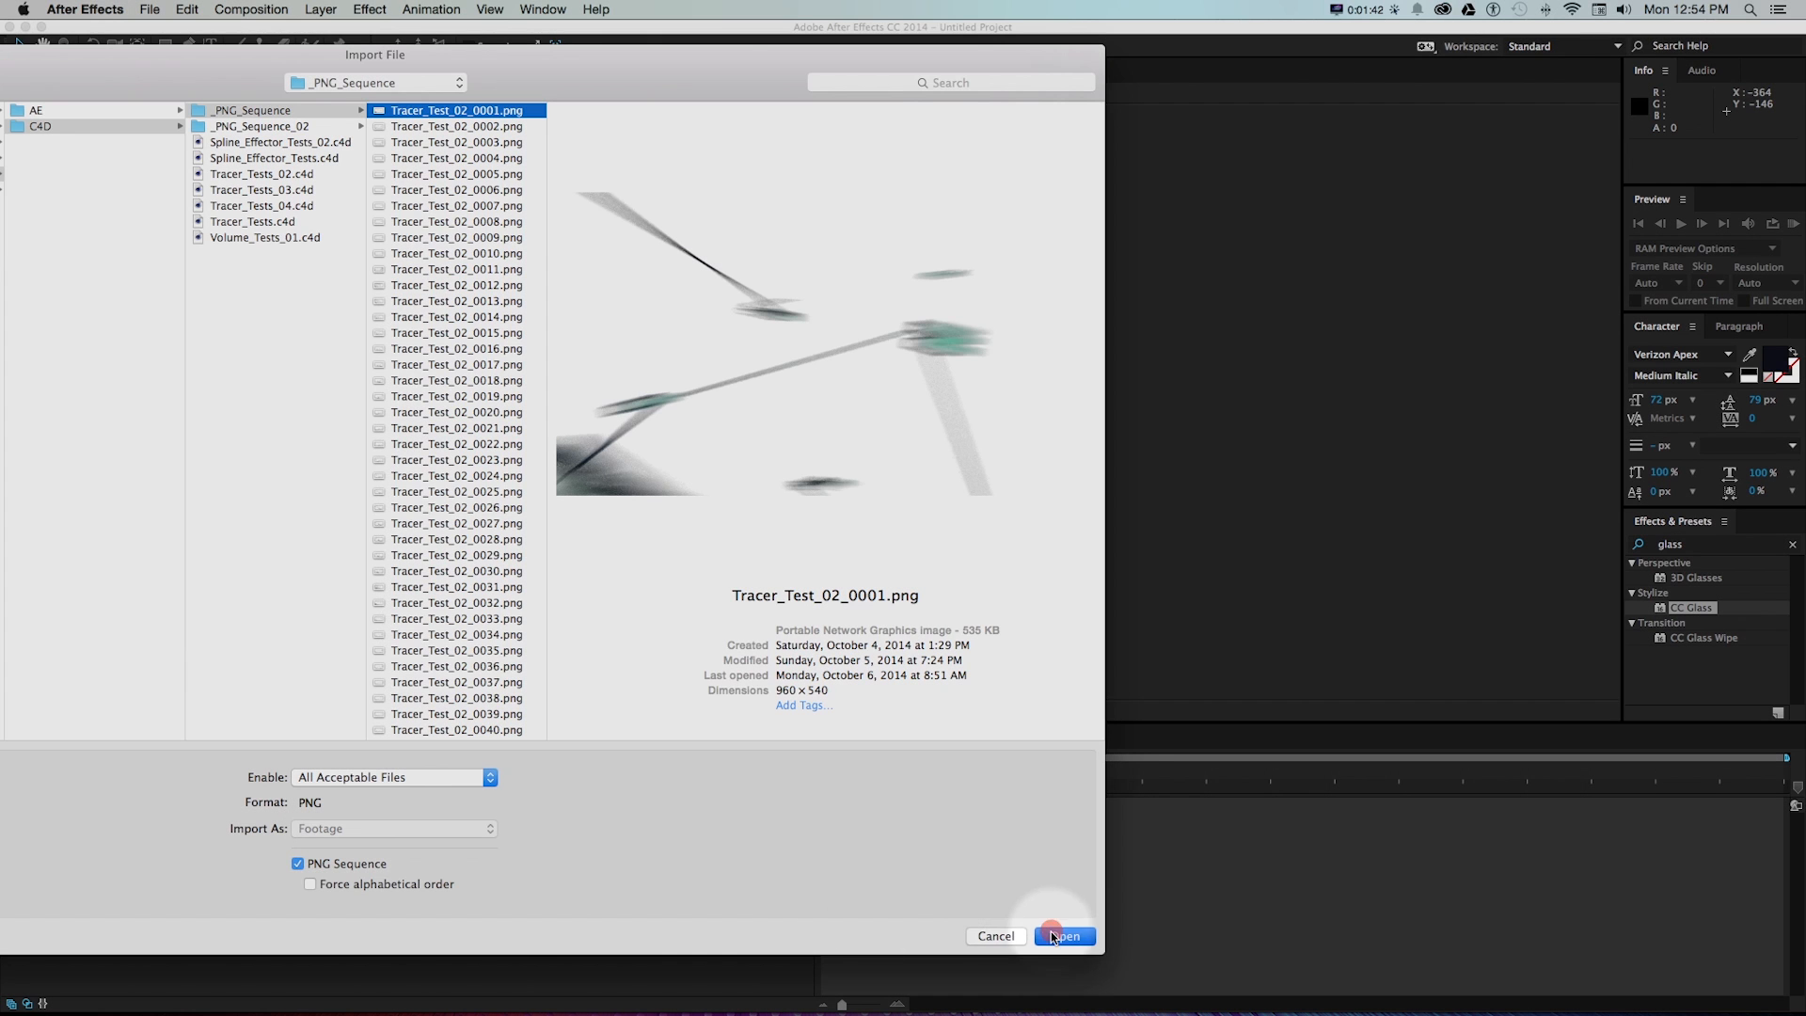
- Import the PNG sequence and set the project to 32 bits float with sRGB IEC61966-2.1 working space
click(1062, 936)
click(84, 713)
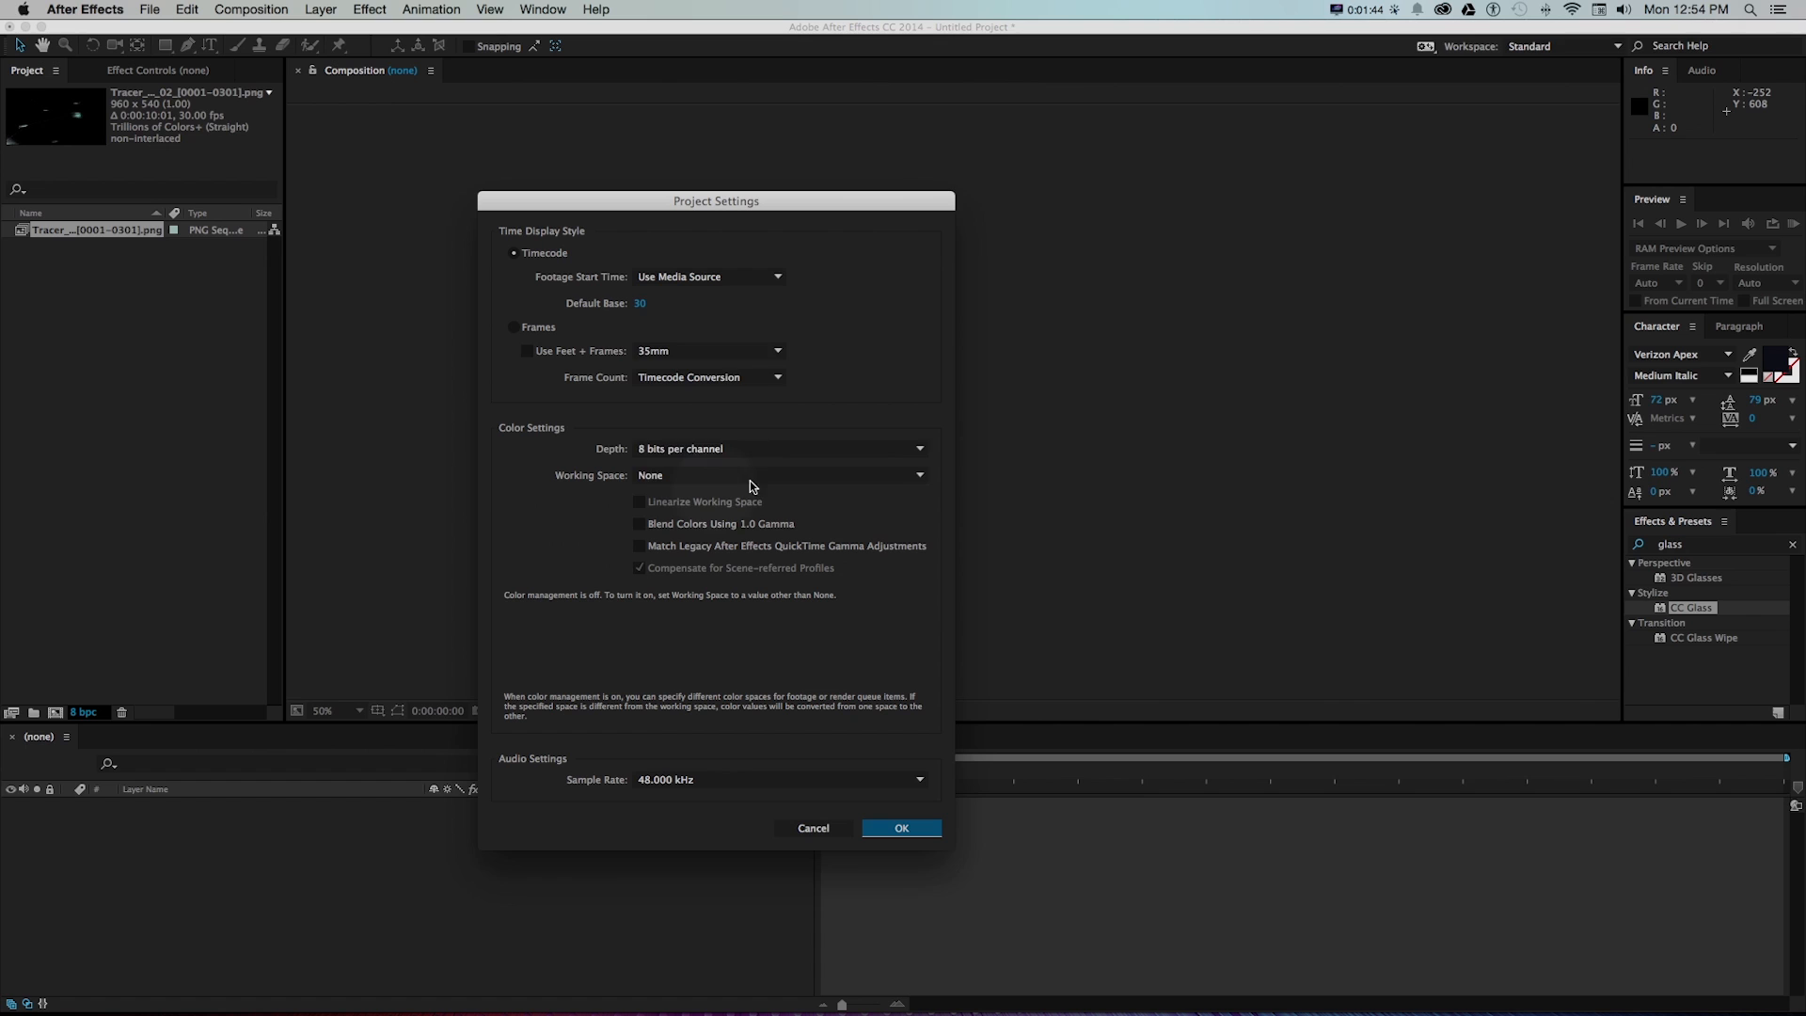
click(692, 450)
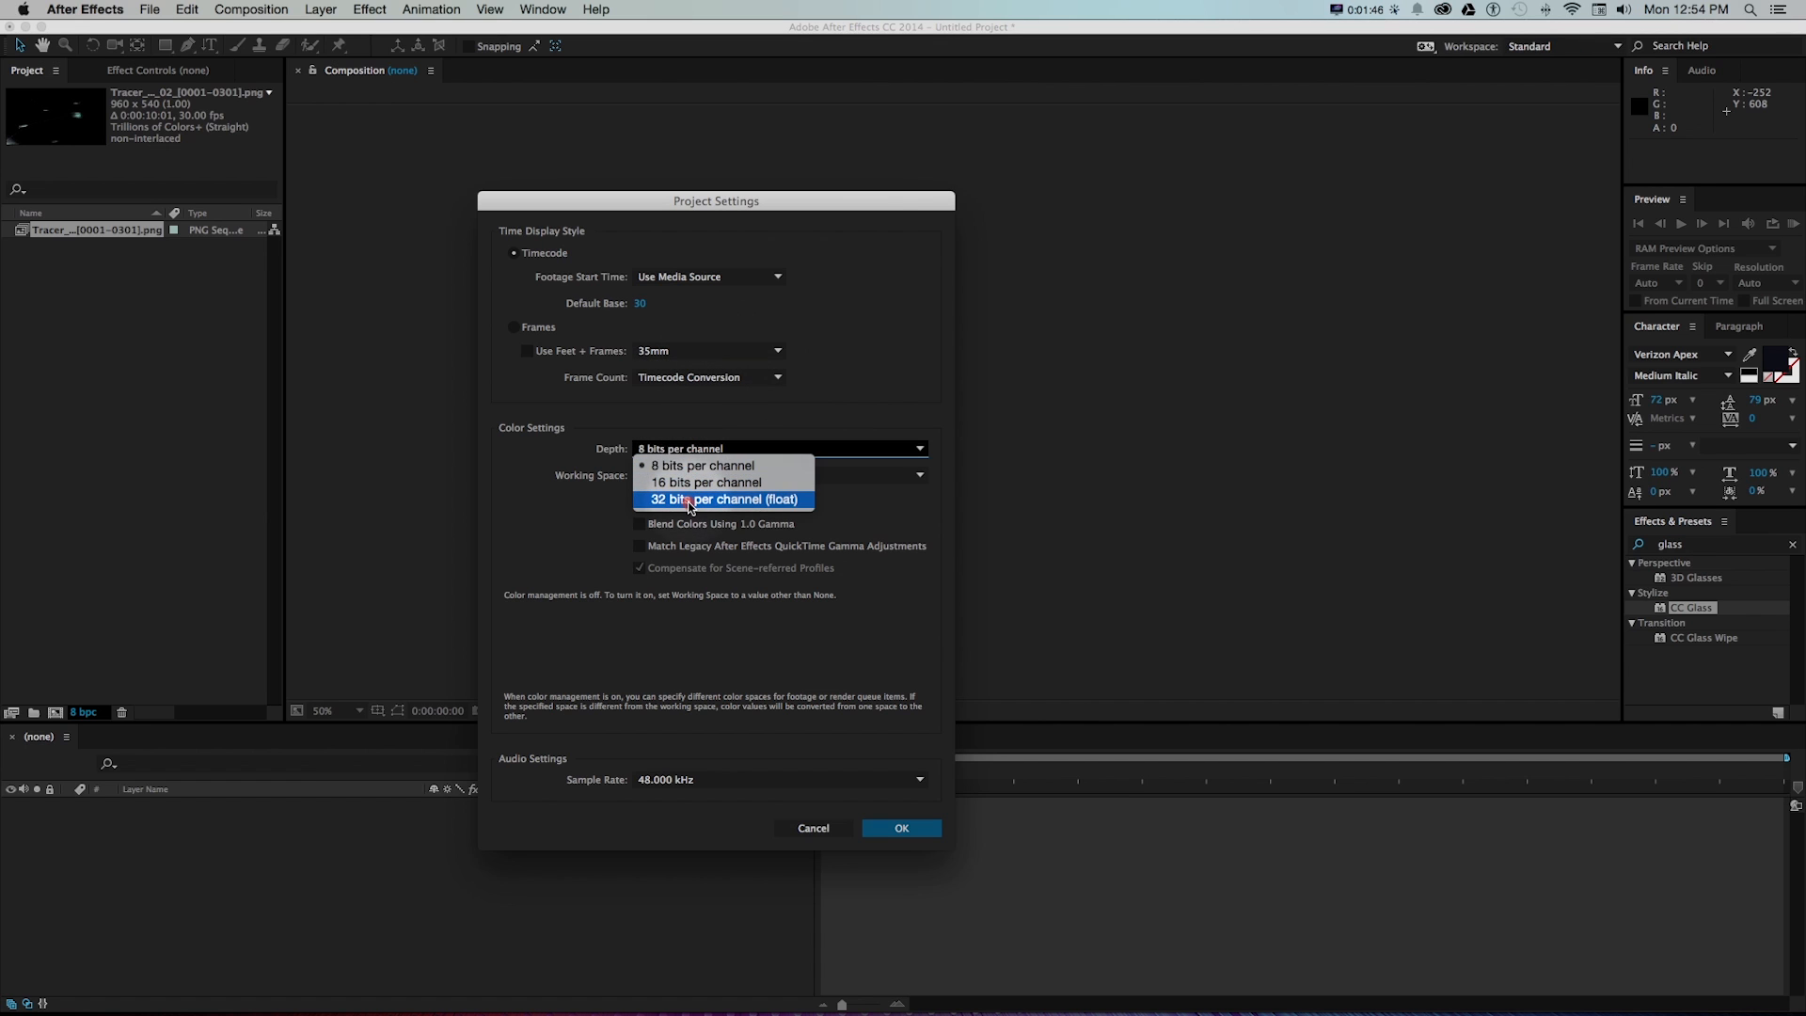
click(686, 504)
click(779, 476)
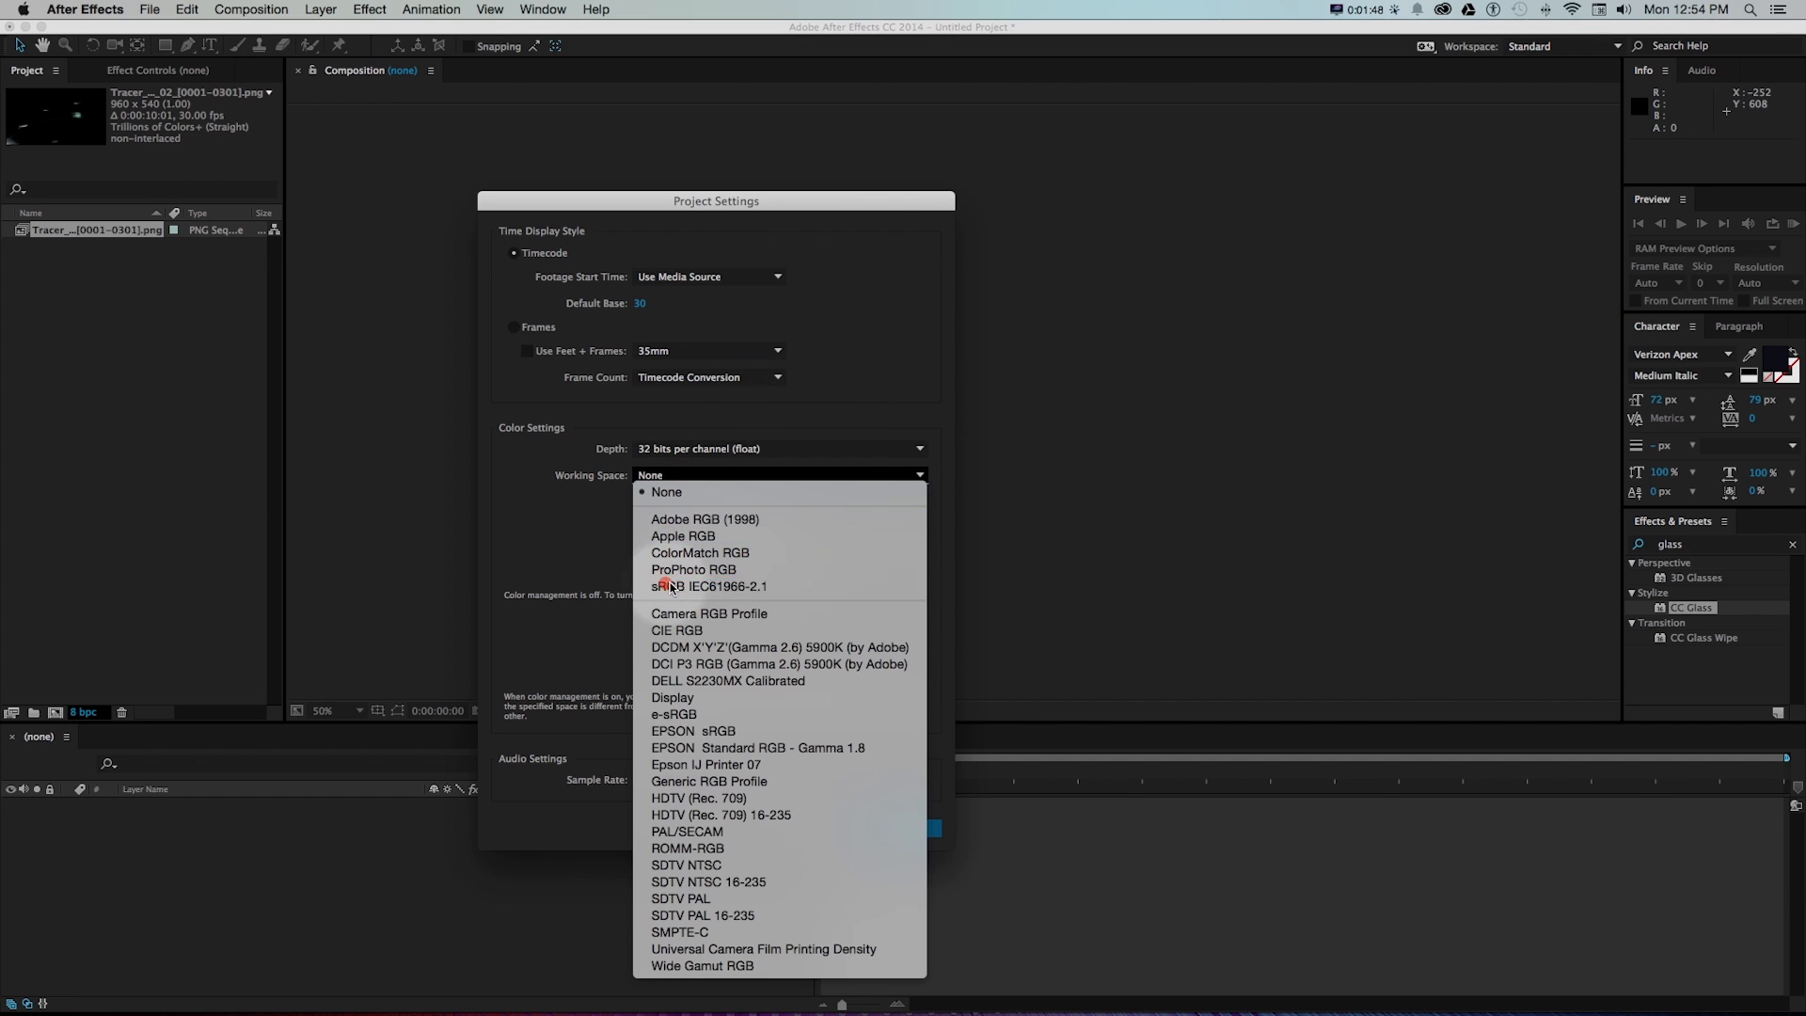
click(706, 591)
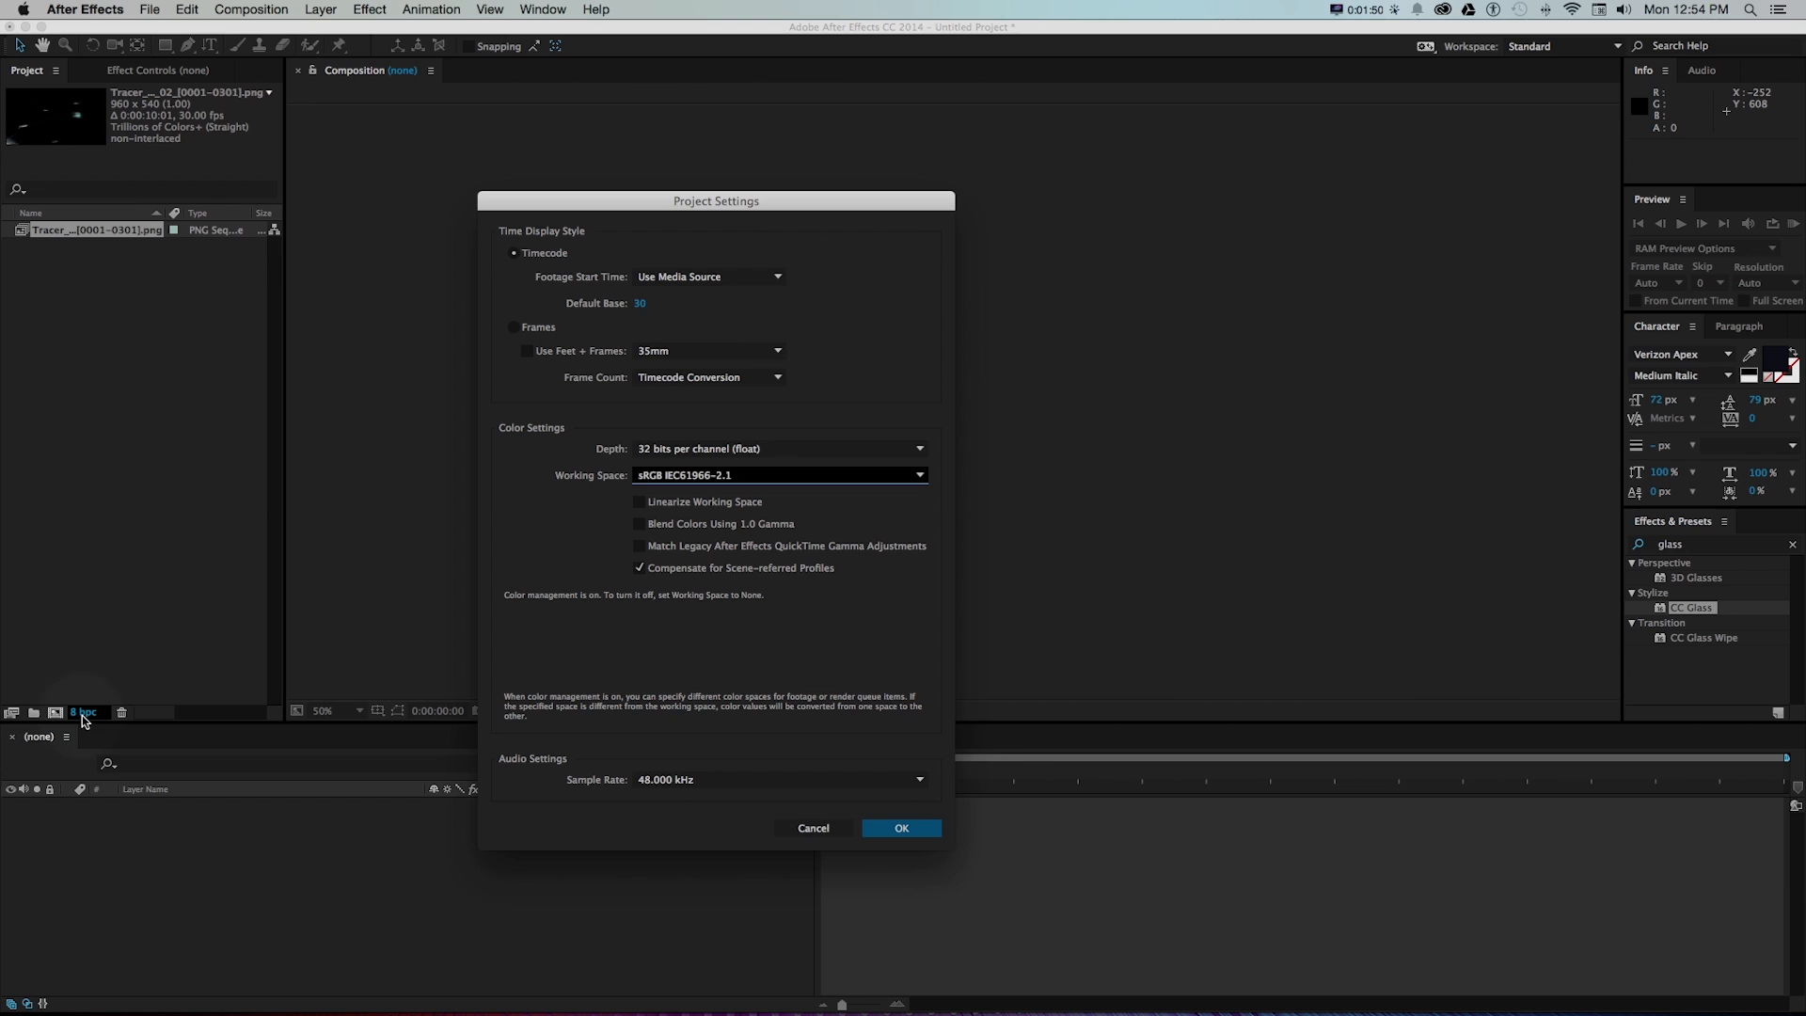
click(879, 827)
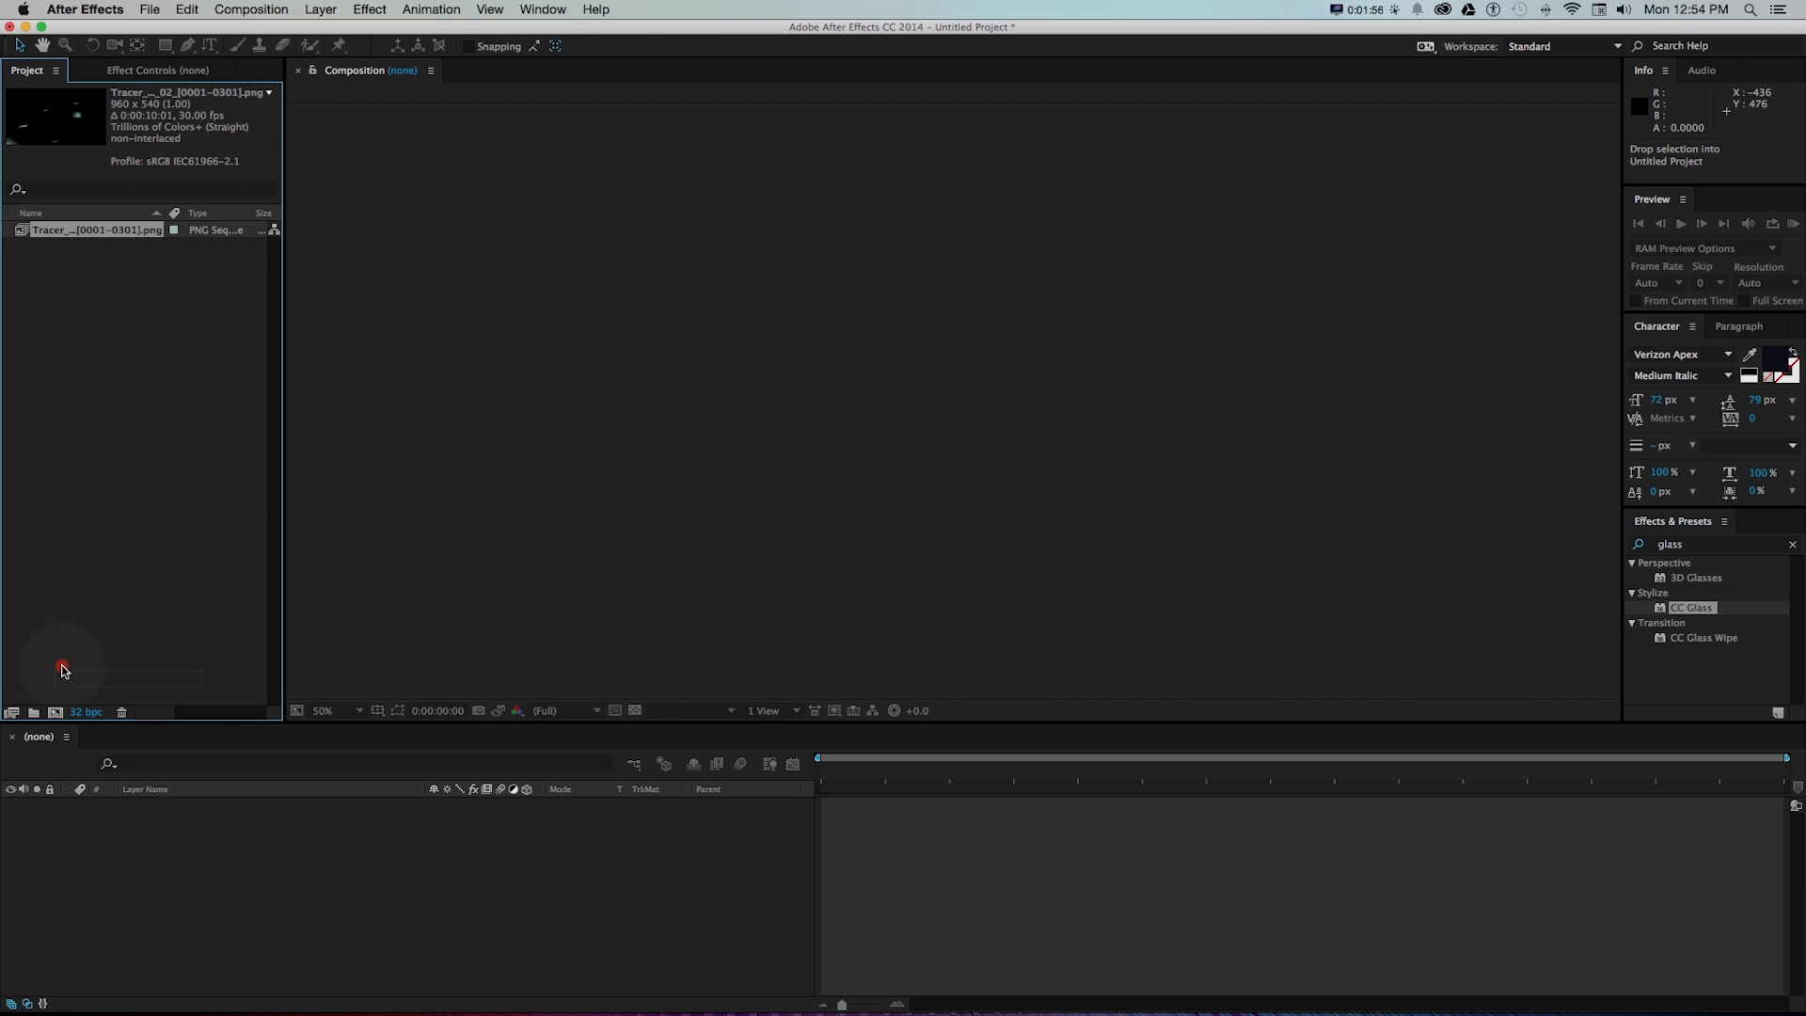
- Create a Tracer_Test_02 composition from the sequence and turn on the transparency checkerboard
click(54, 712)
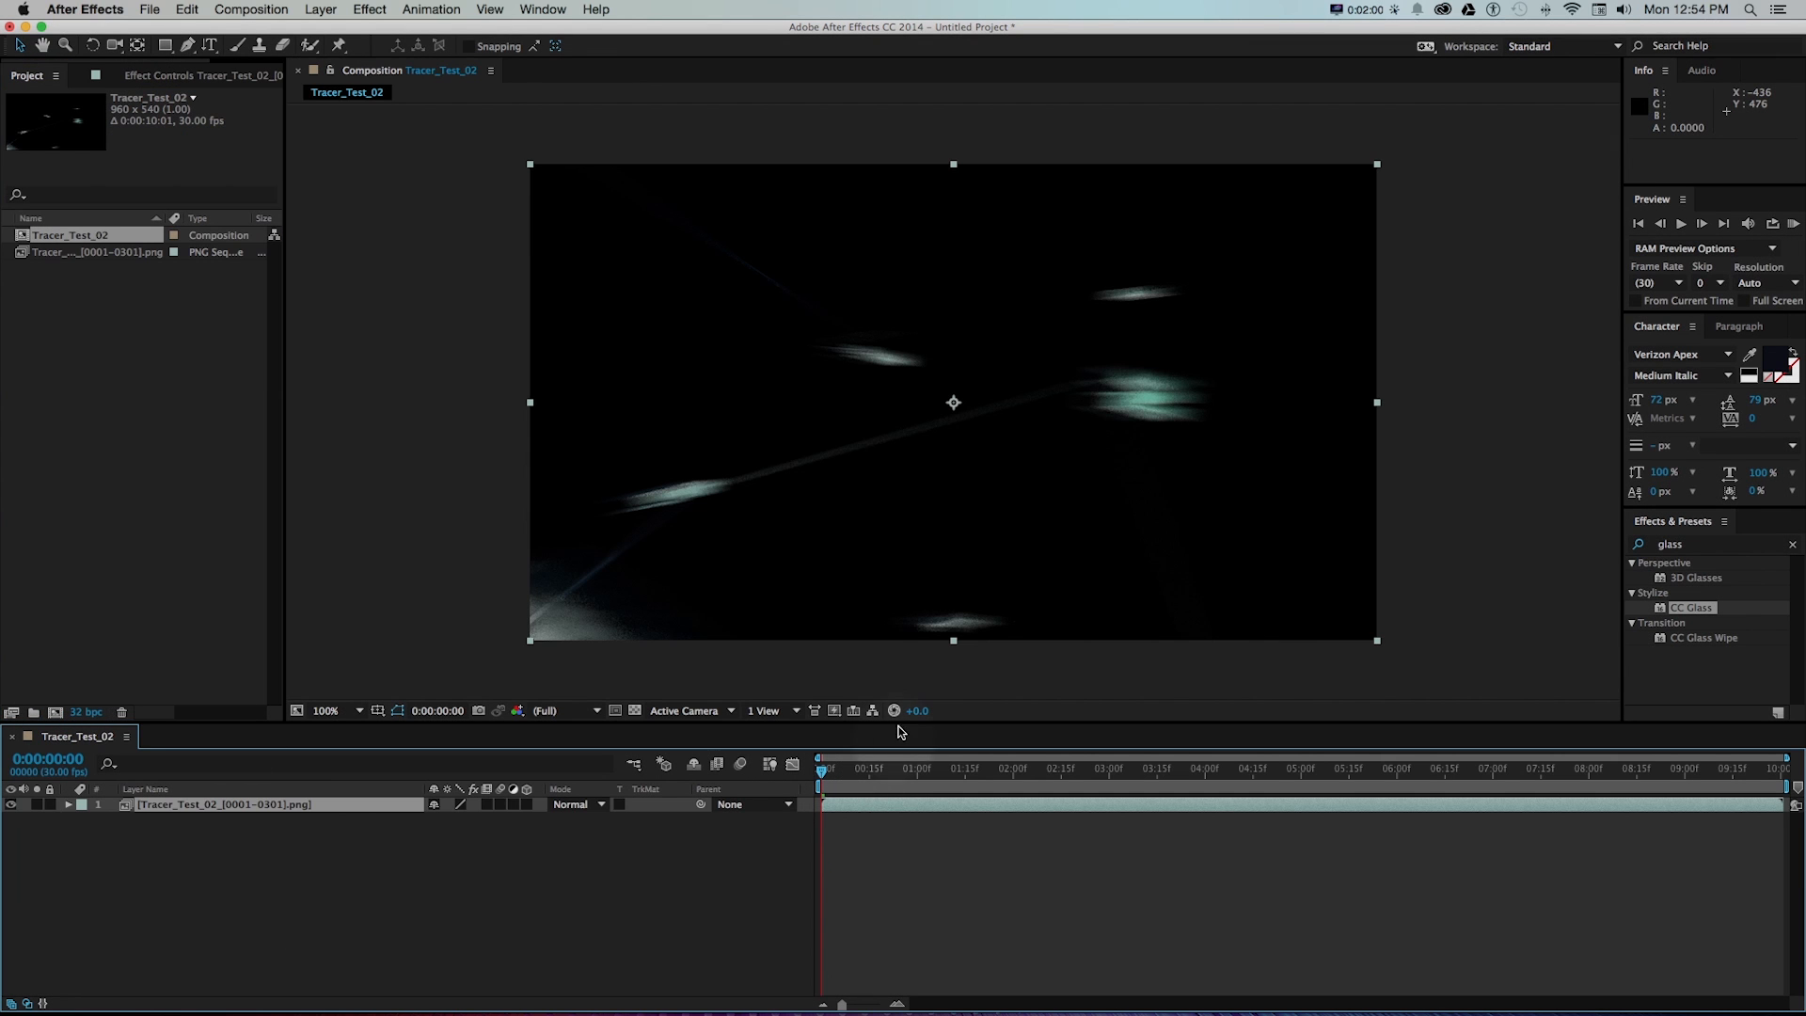
click(635, 710)
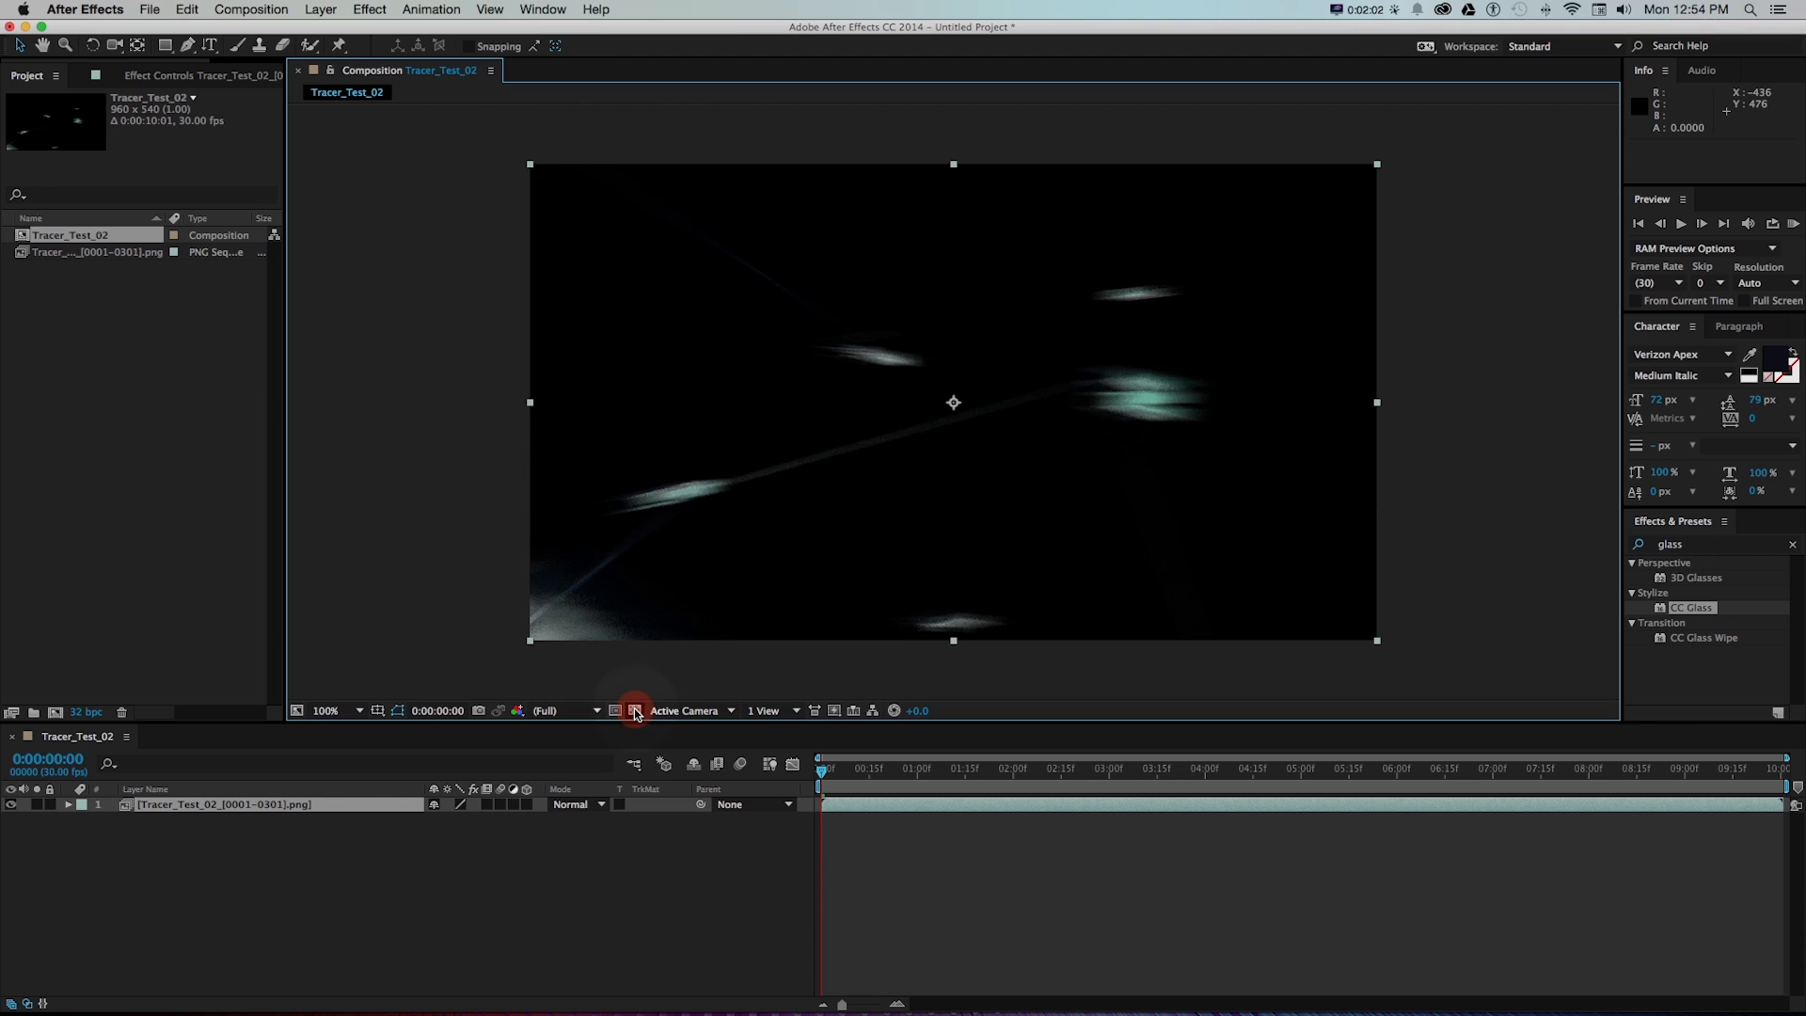
click(635, 710)
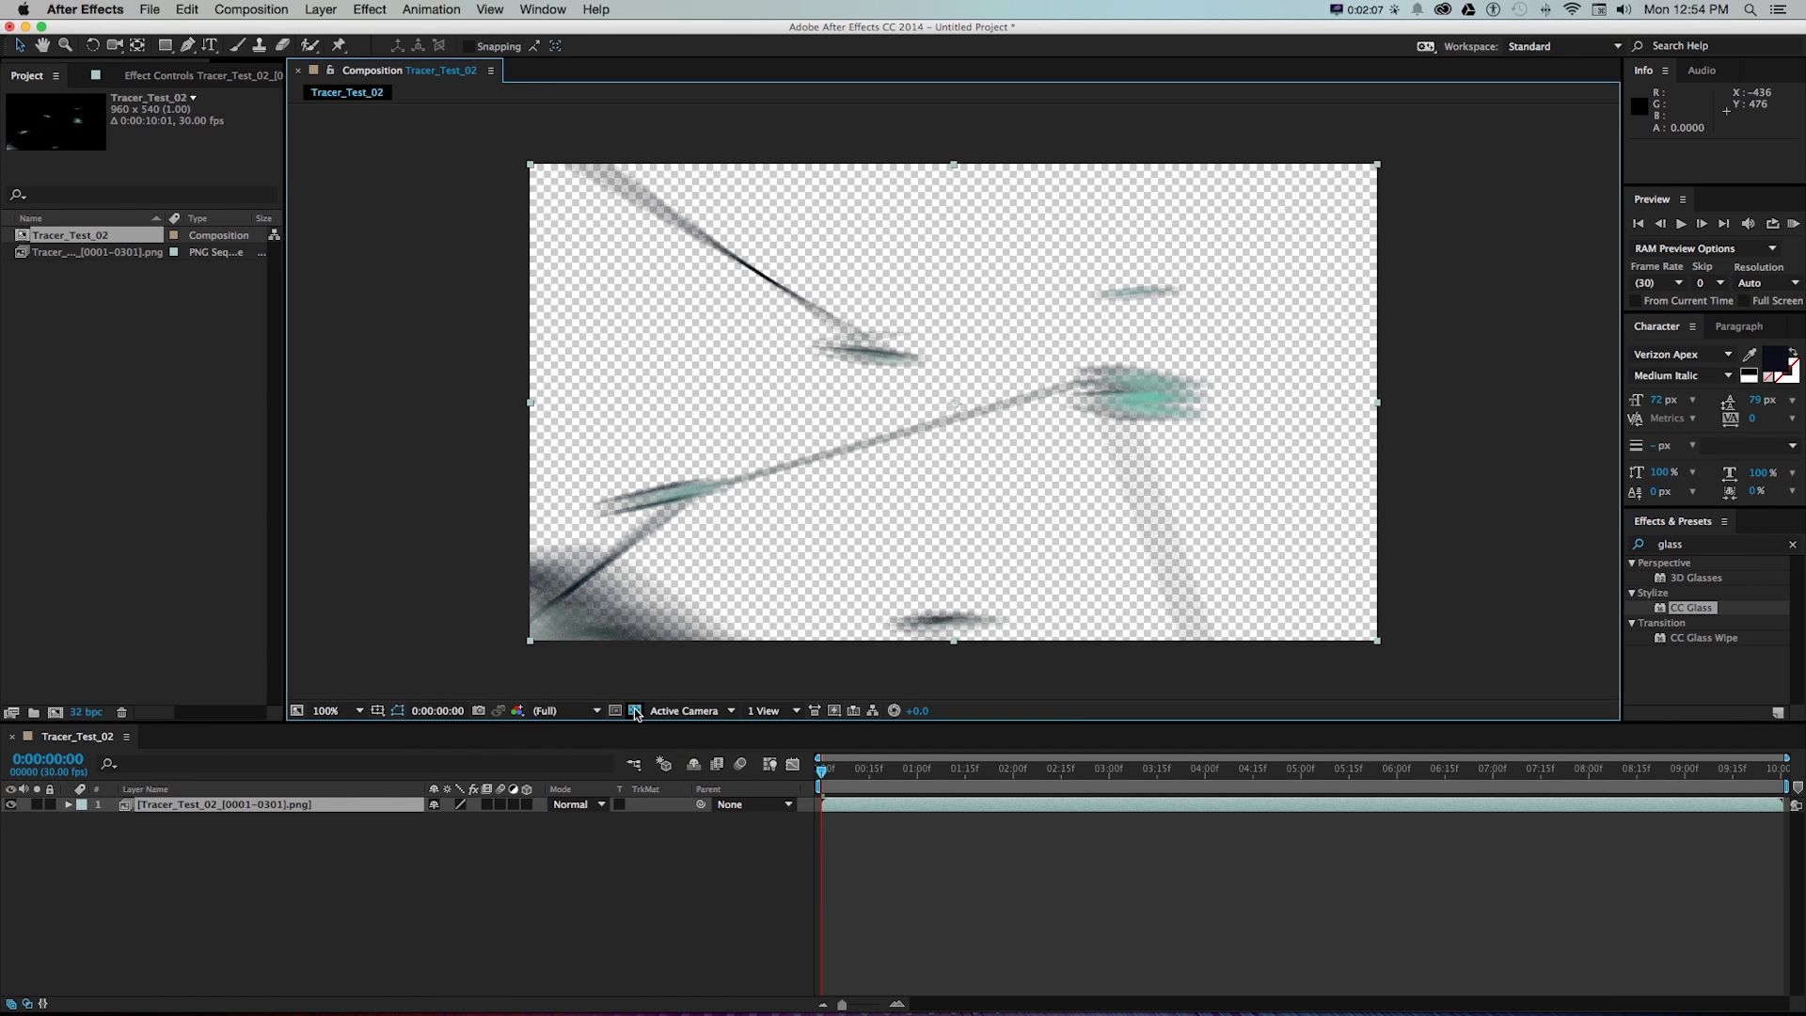
mouse_move(825, 770)
mouse_down()
mouse_move(1183, 773)
mouse_move(822, 767)
mouse_up()
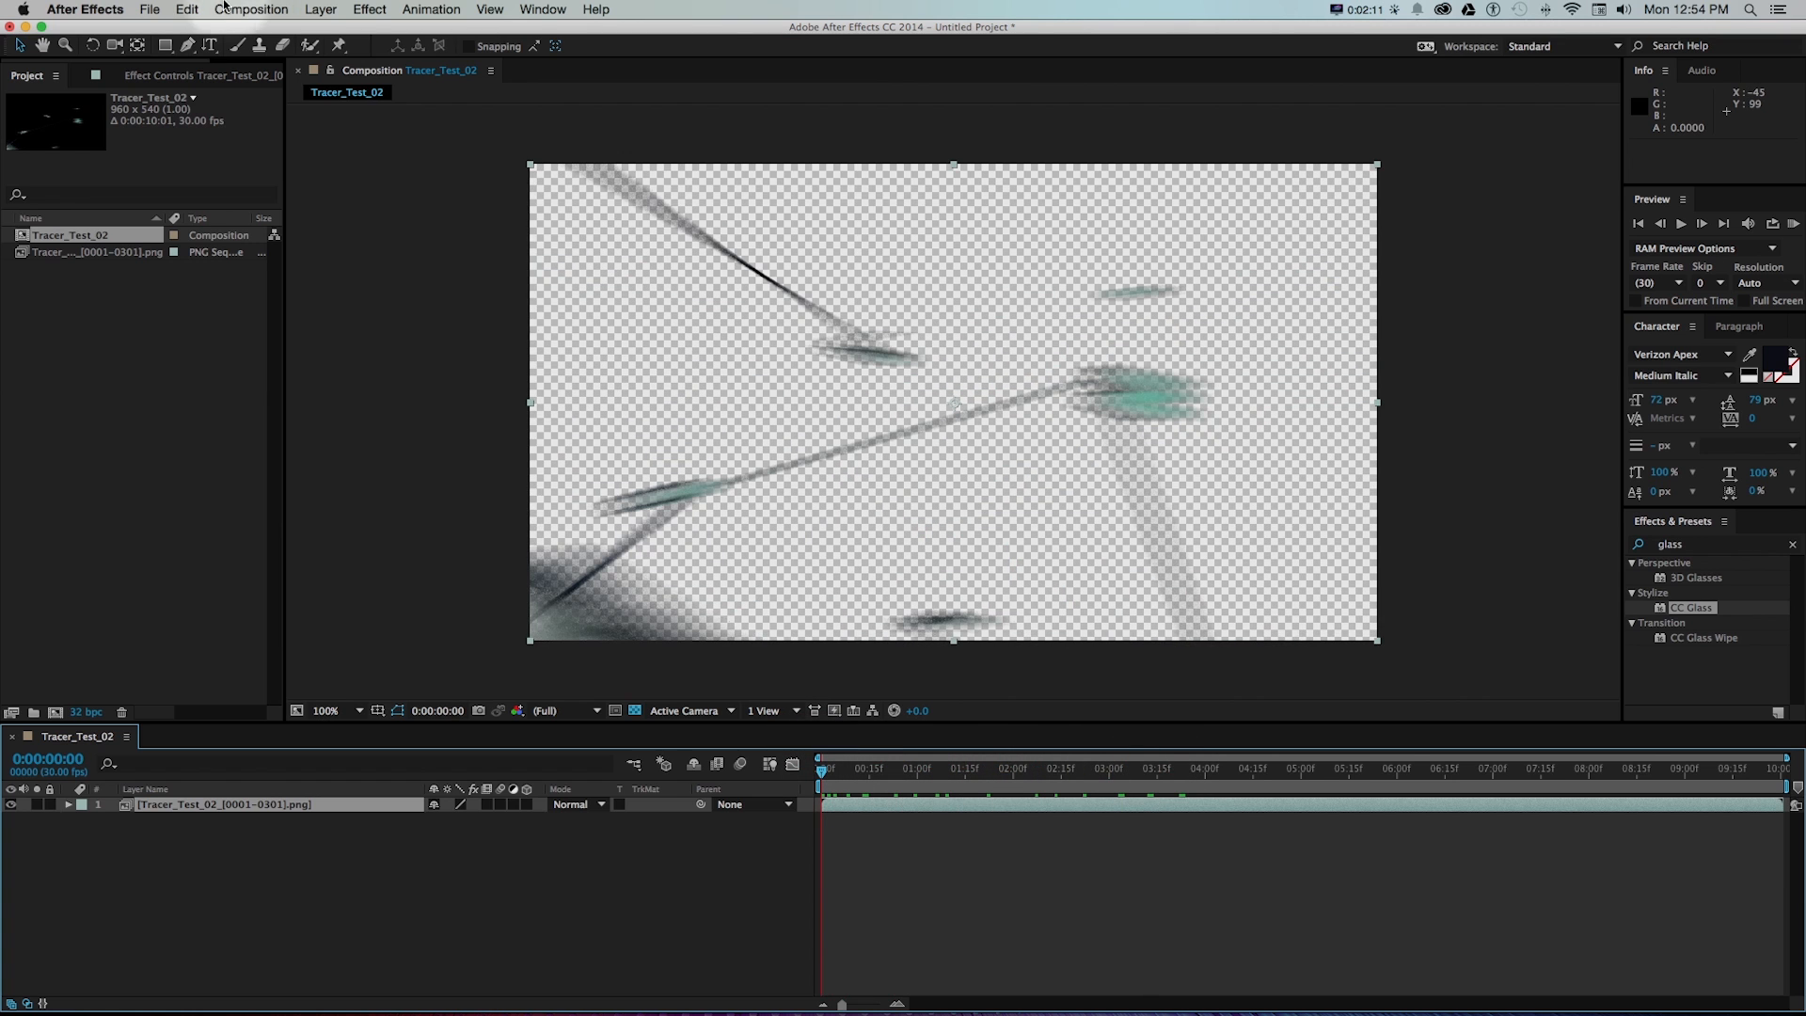
- Create a white solid layer named BG
click(188, 8)
mouse_move(409, 30)
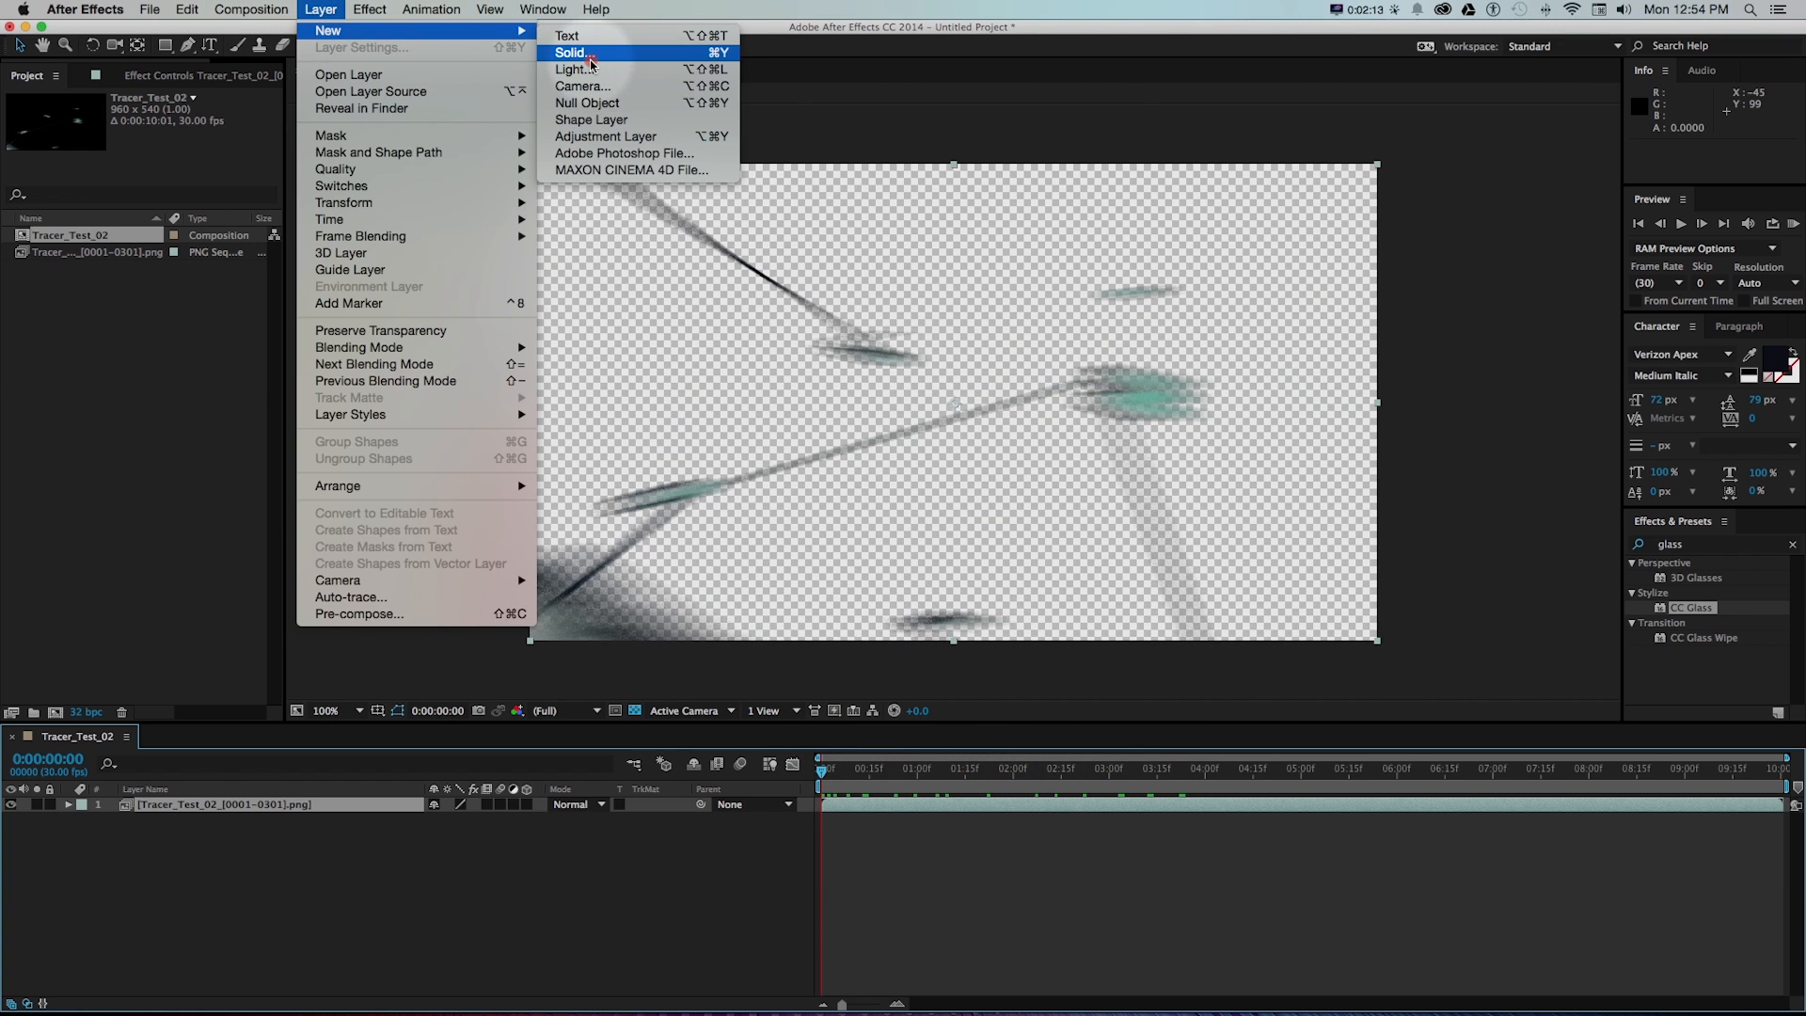
click(570, 52)
click(812, 643)
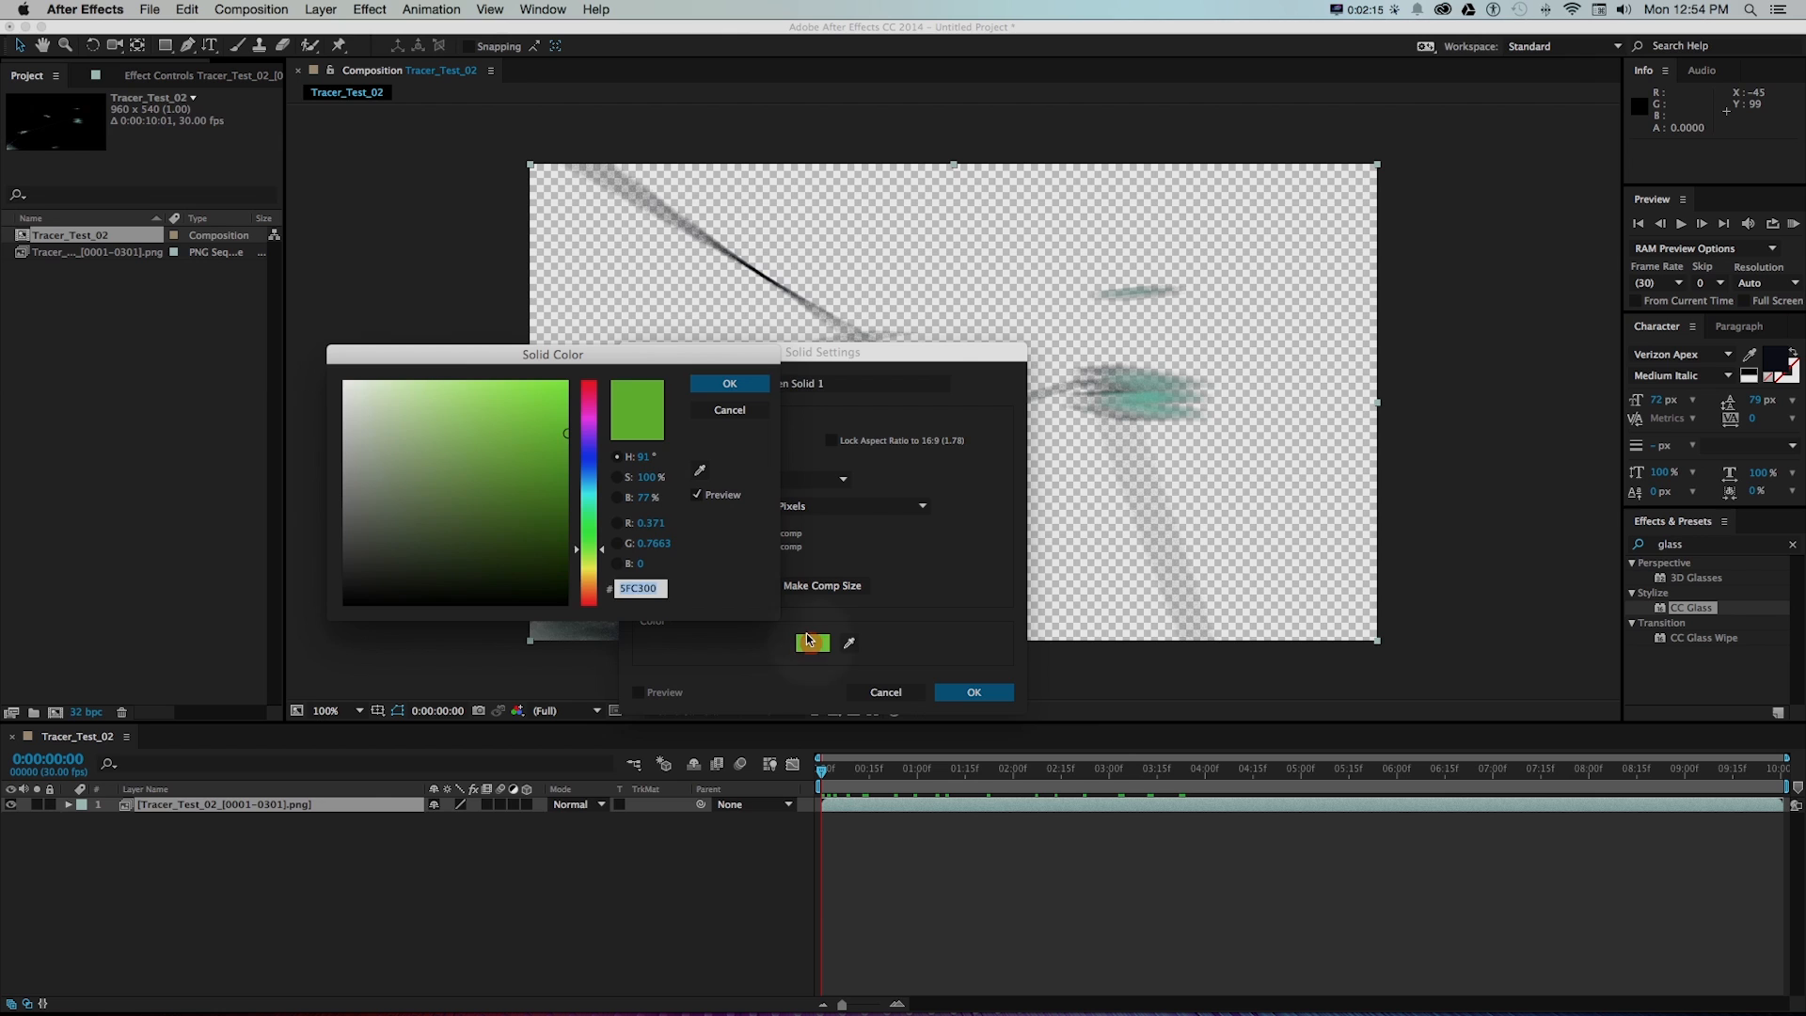
key(Escape)
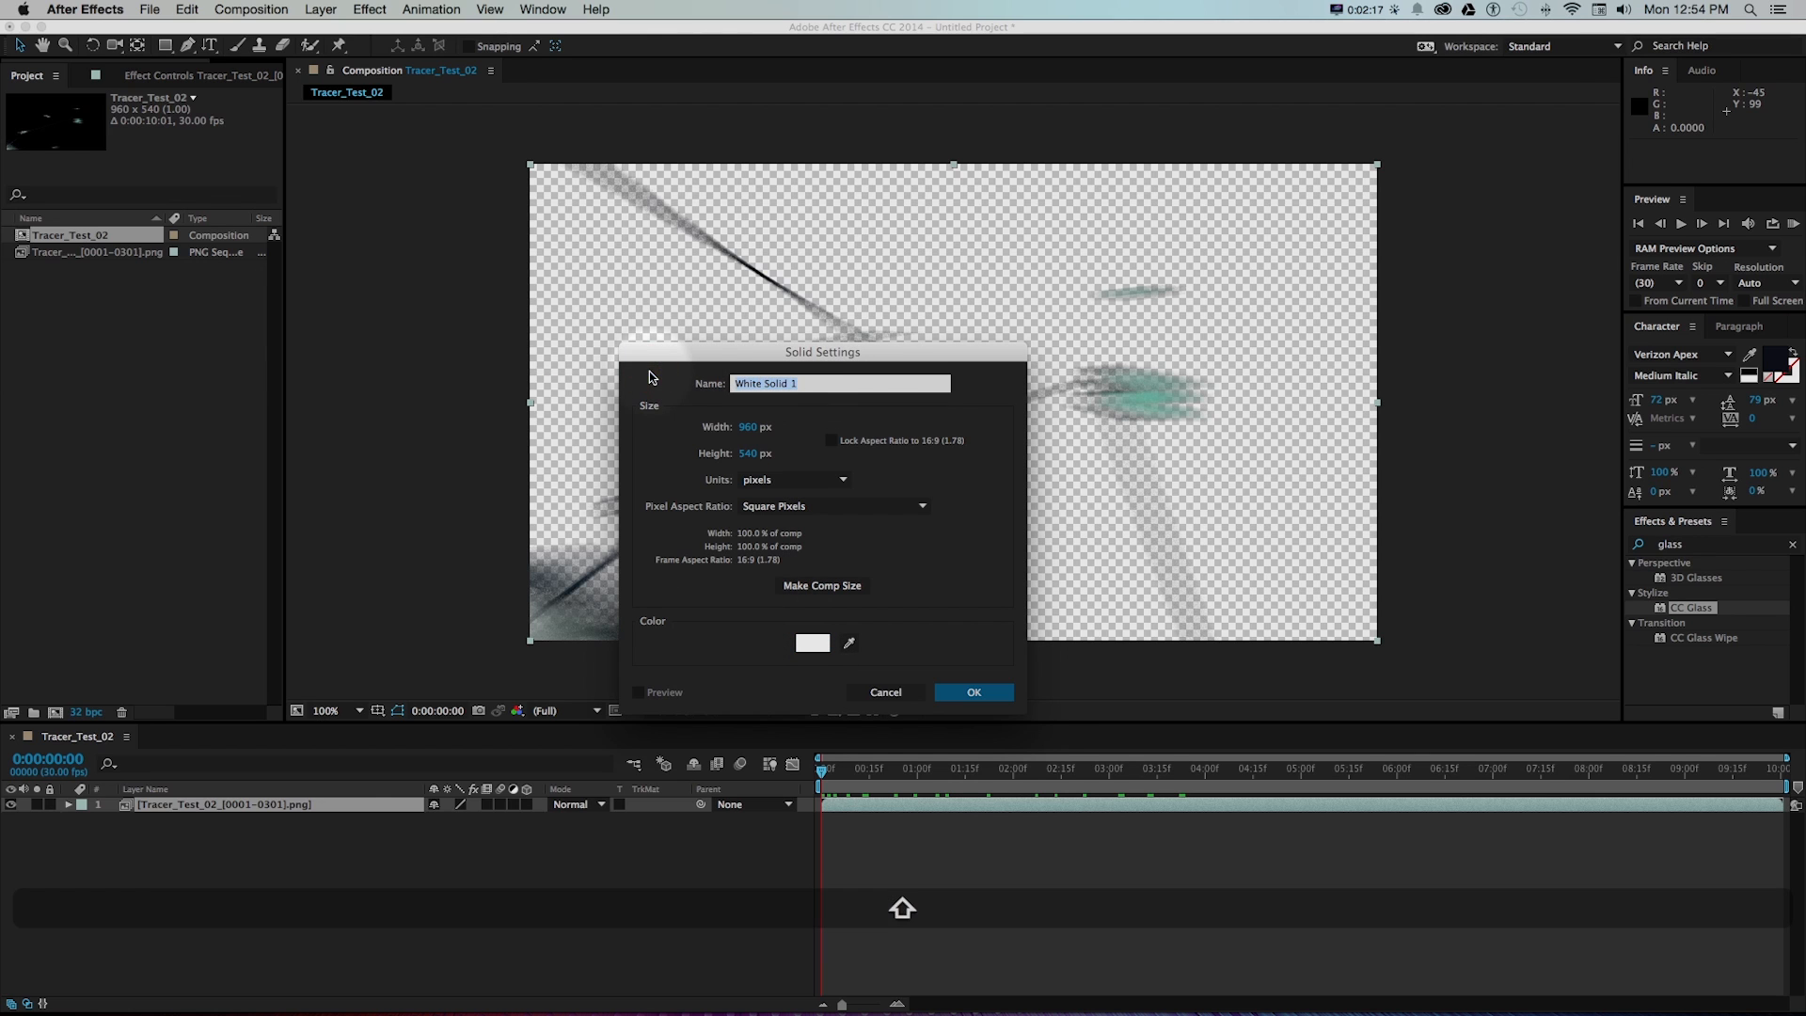
text(BG)
key(Return)
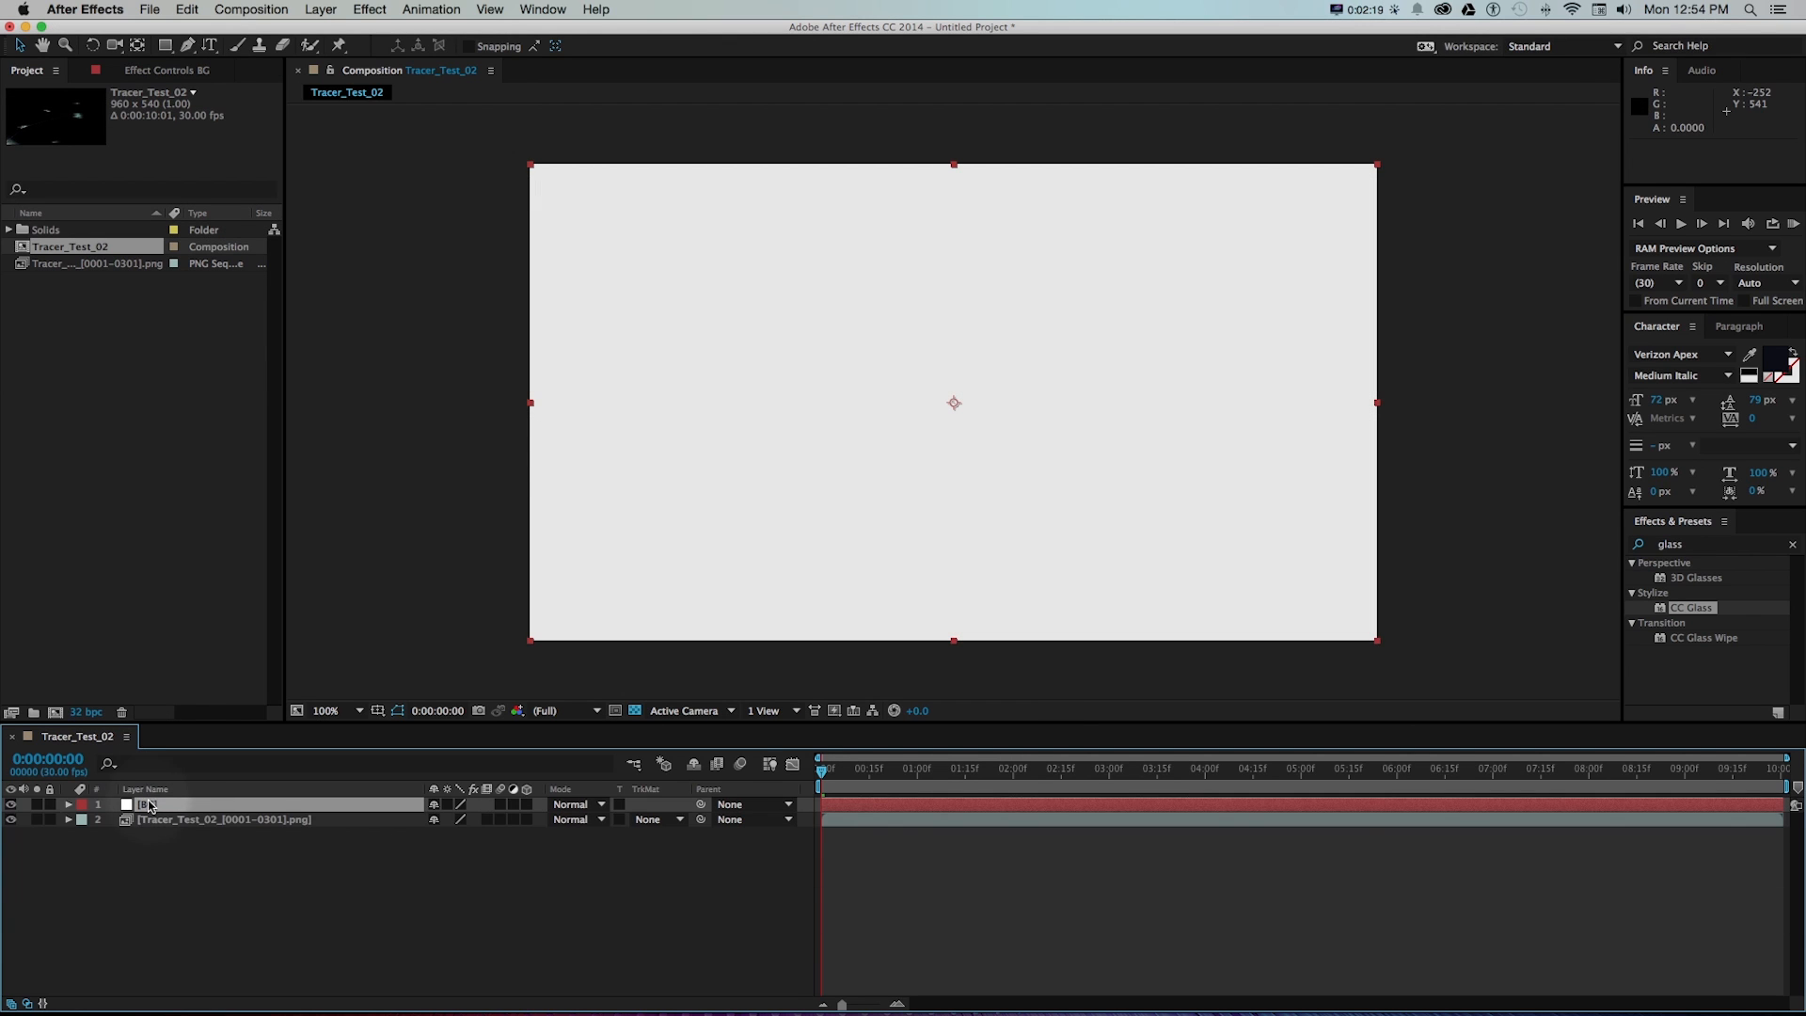
- Move the footage layer above the BG solid so it plays over white
drag(148, 806, 193, 825)
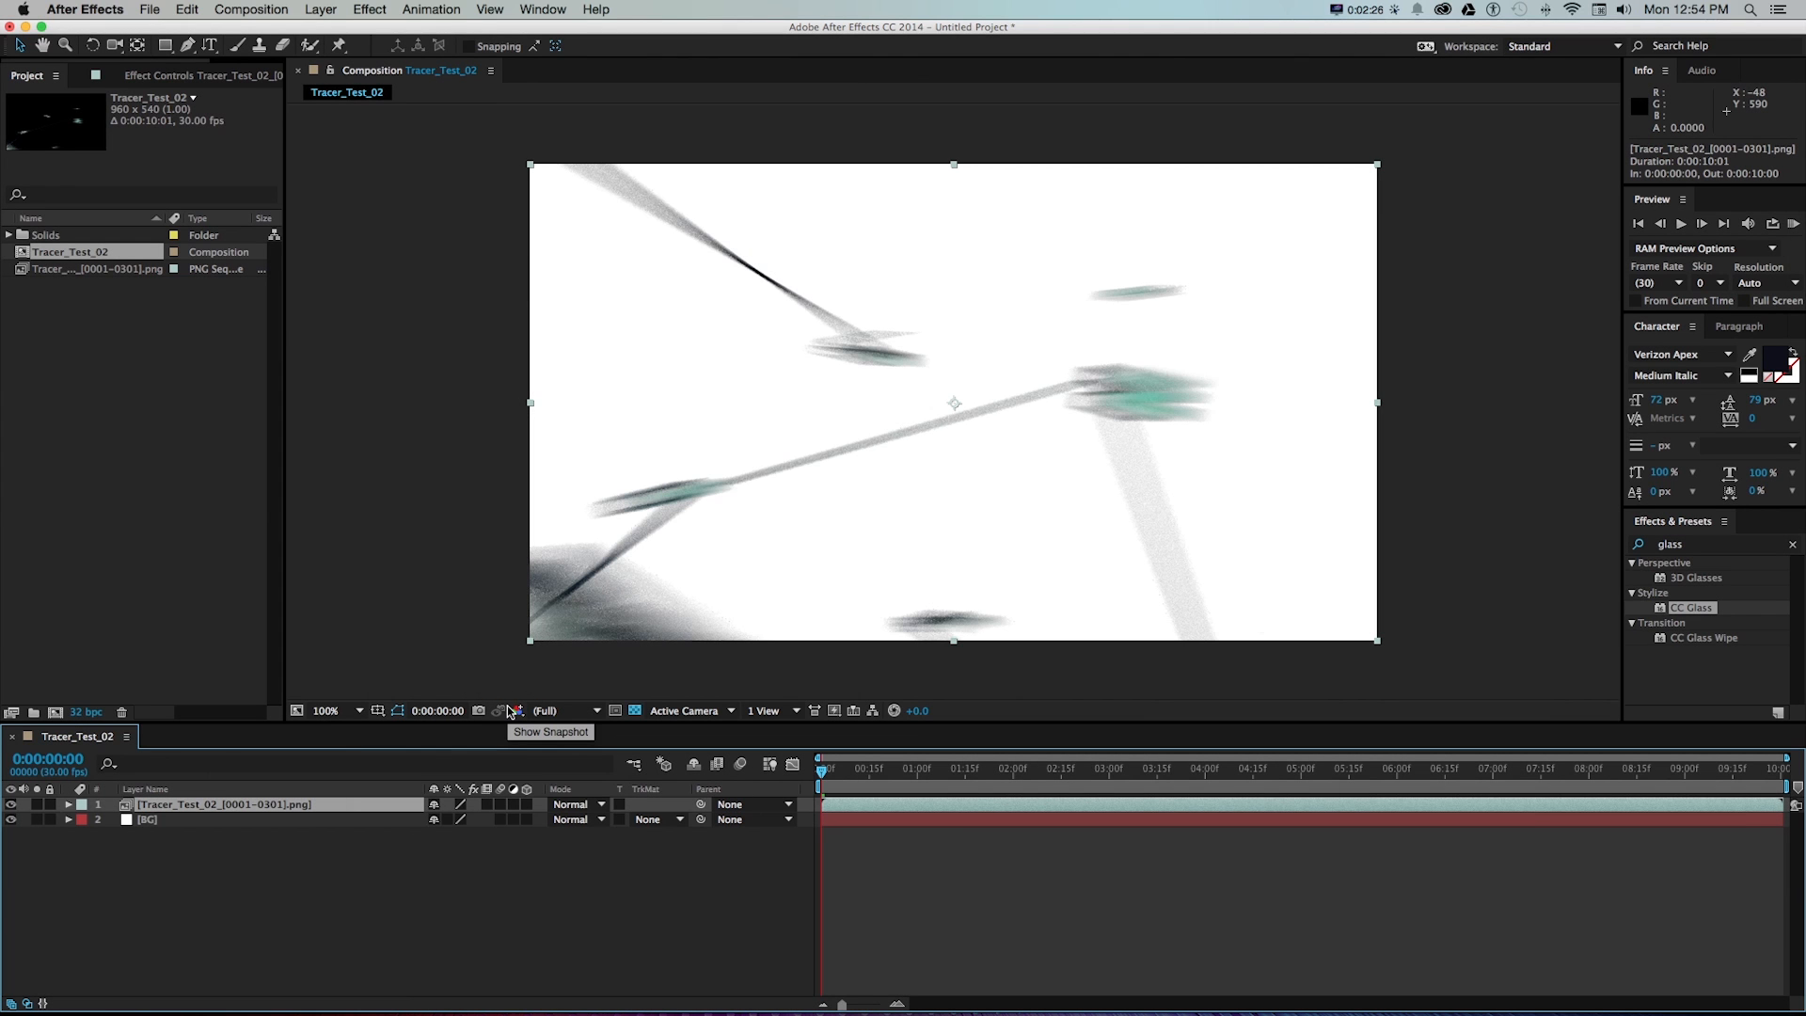
drag(833, 770, 1180, 772)
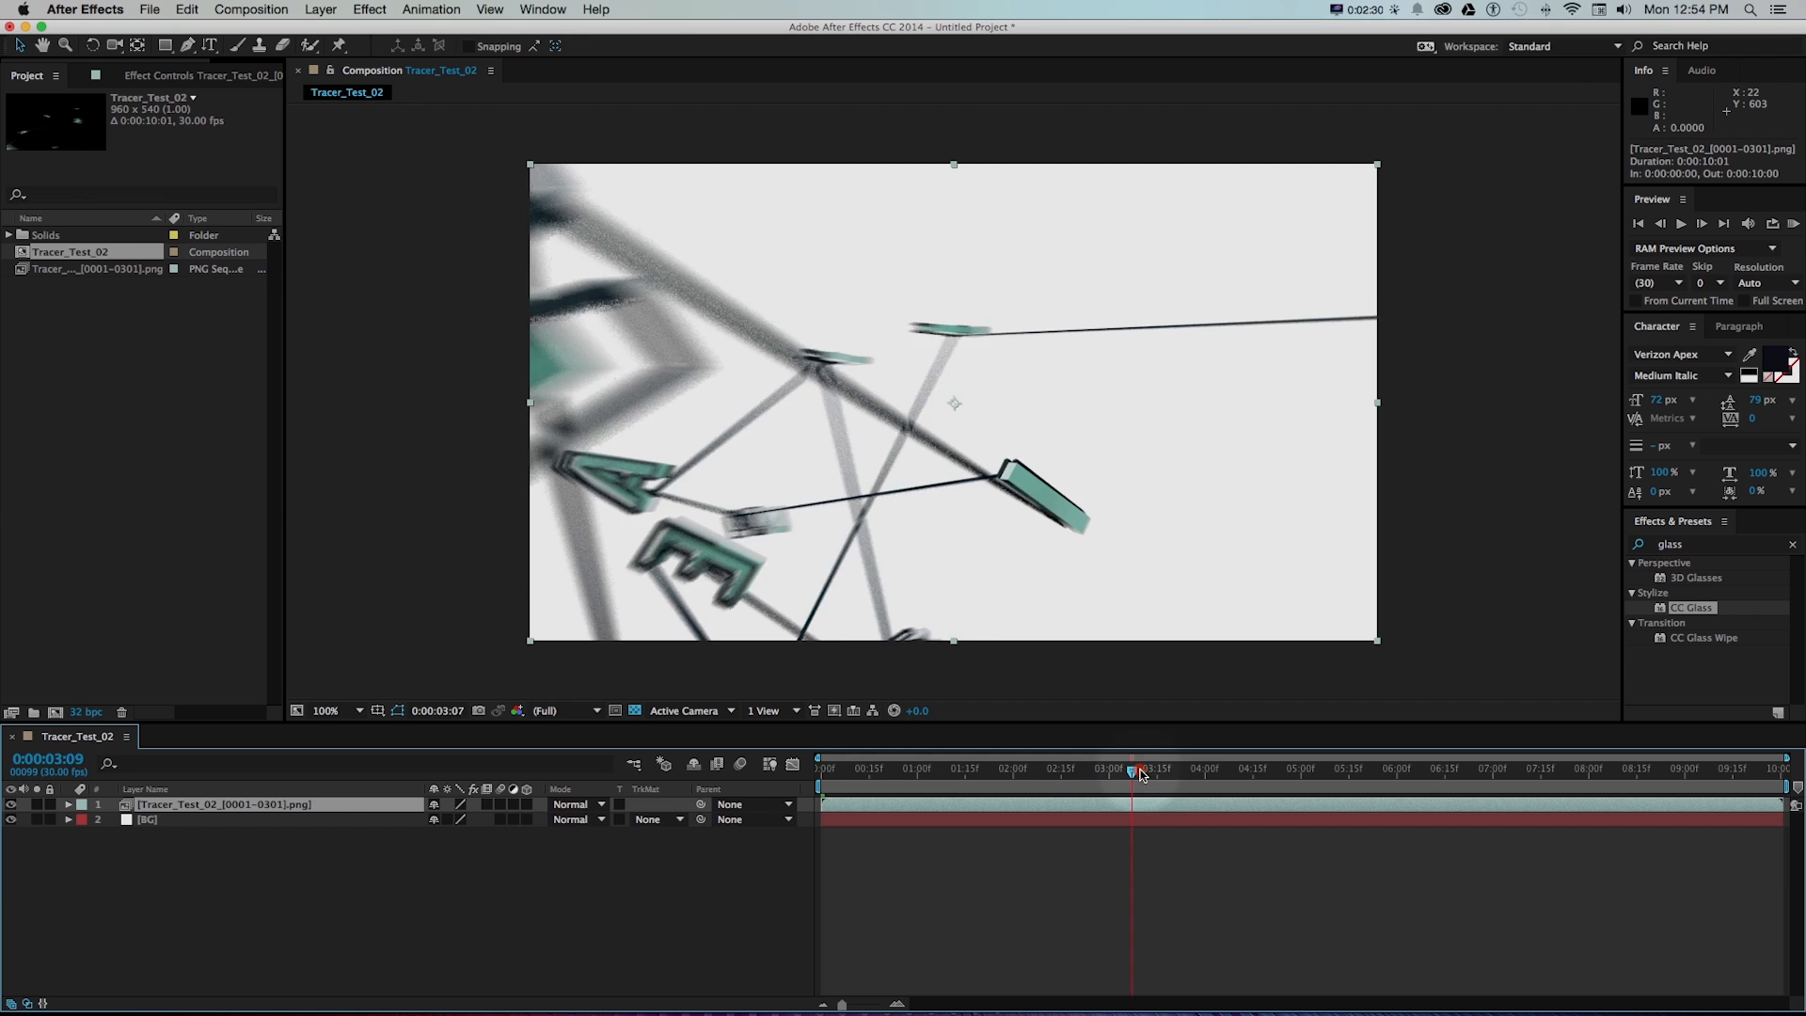
- Add an adjustment layer named Glass on top and search the effects for CC Glass
click(322, 10)
mouse_move(330, 30)
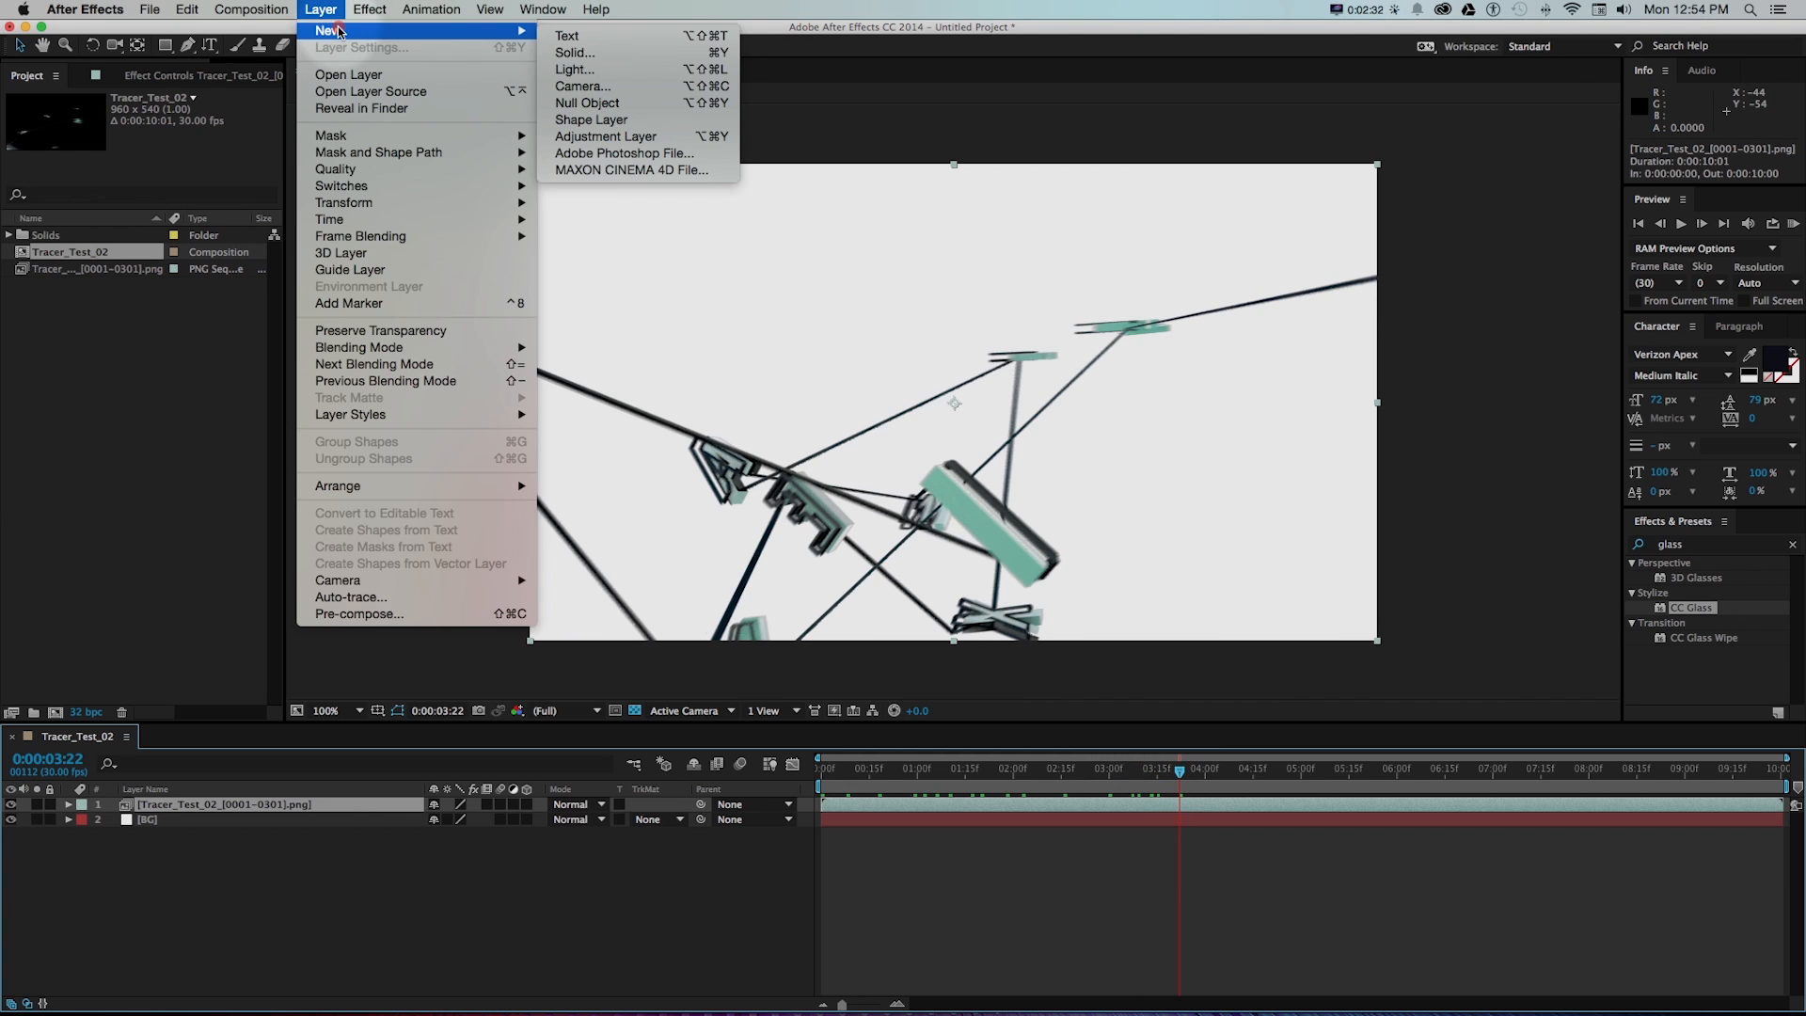
click(642, 139)
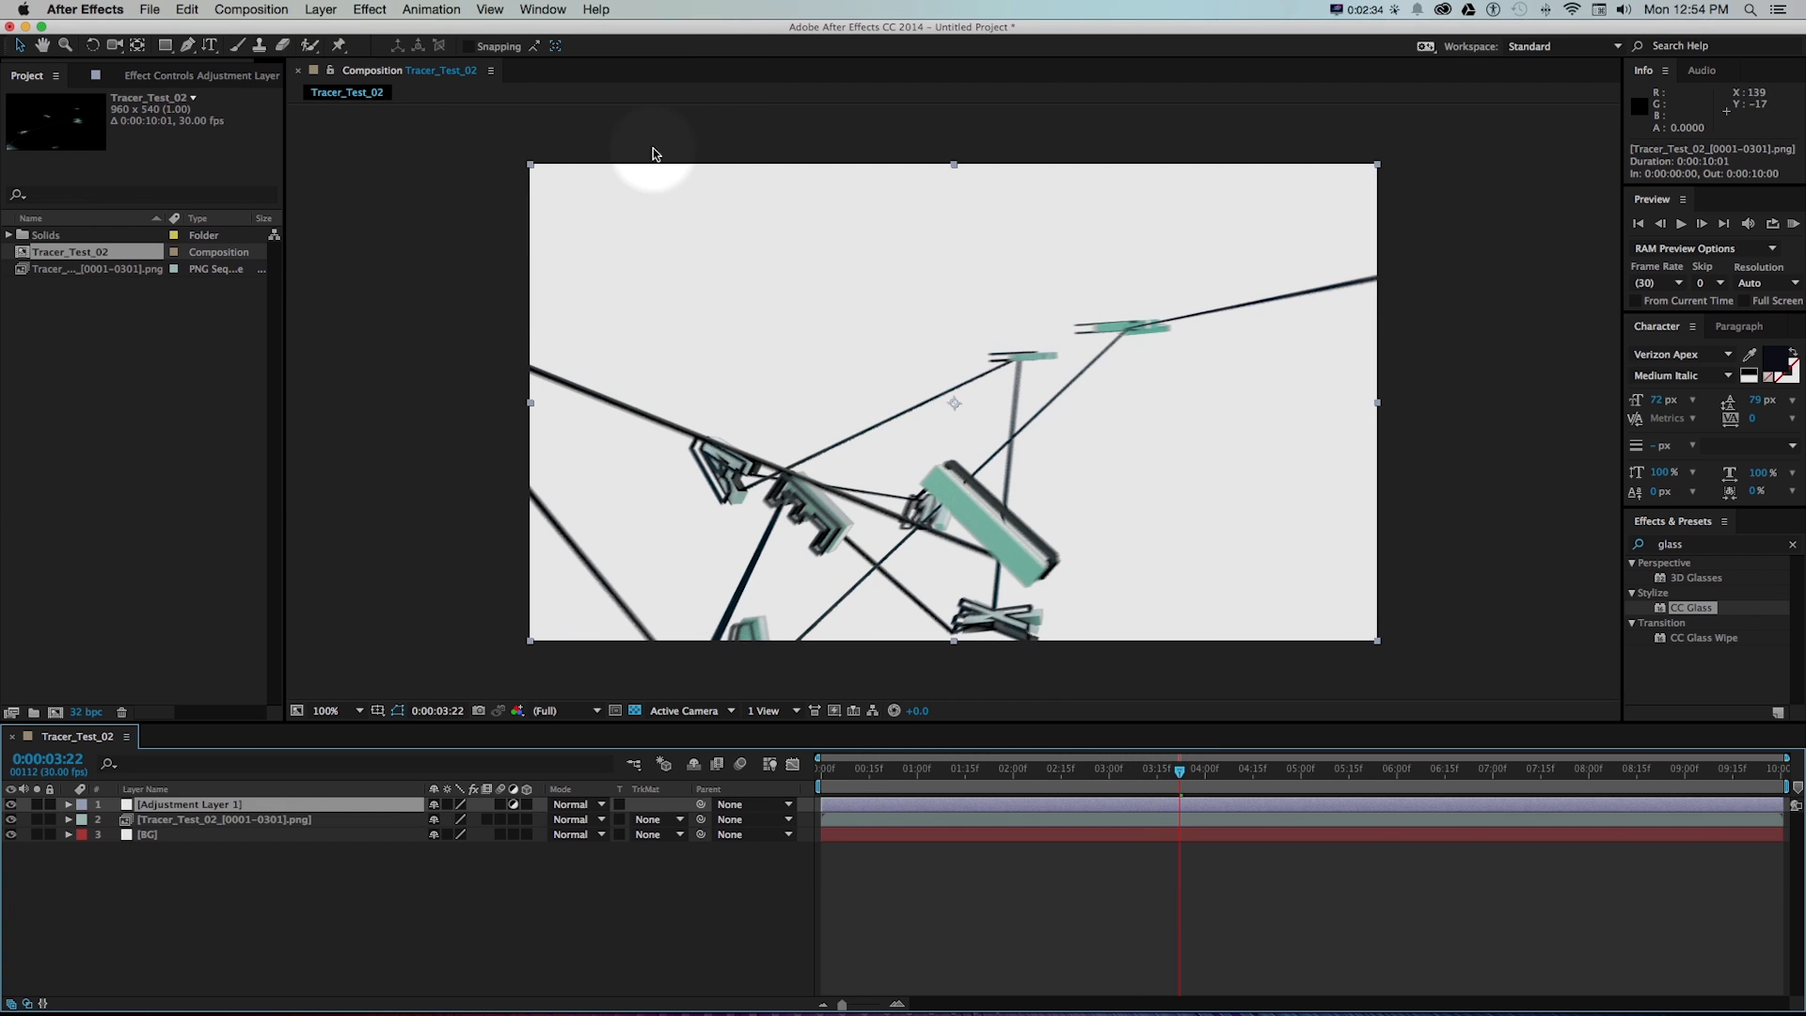
key(Return)
text(Glass)
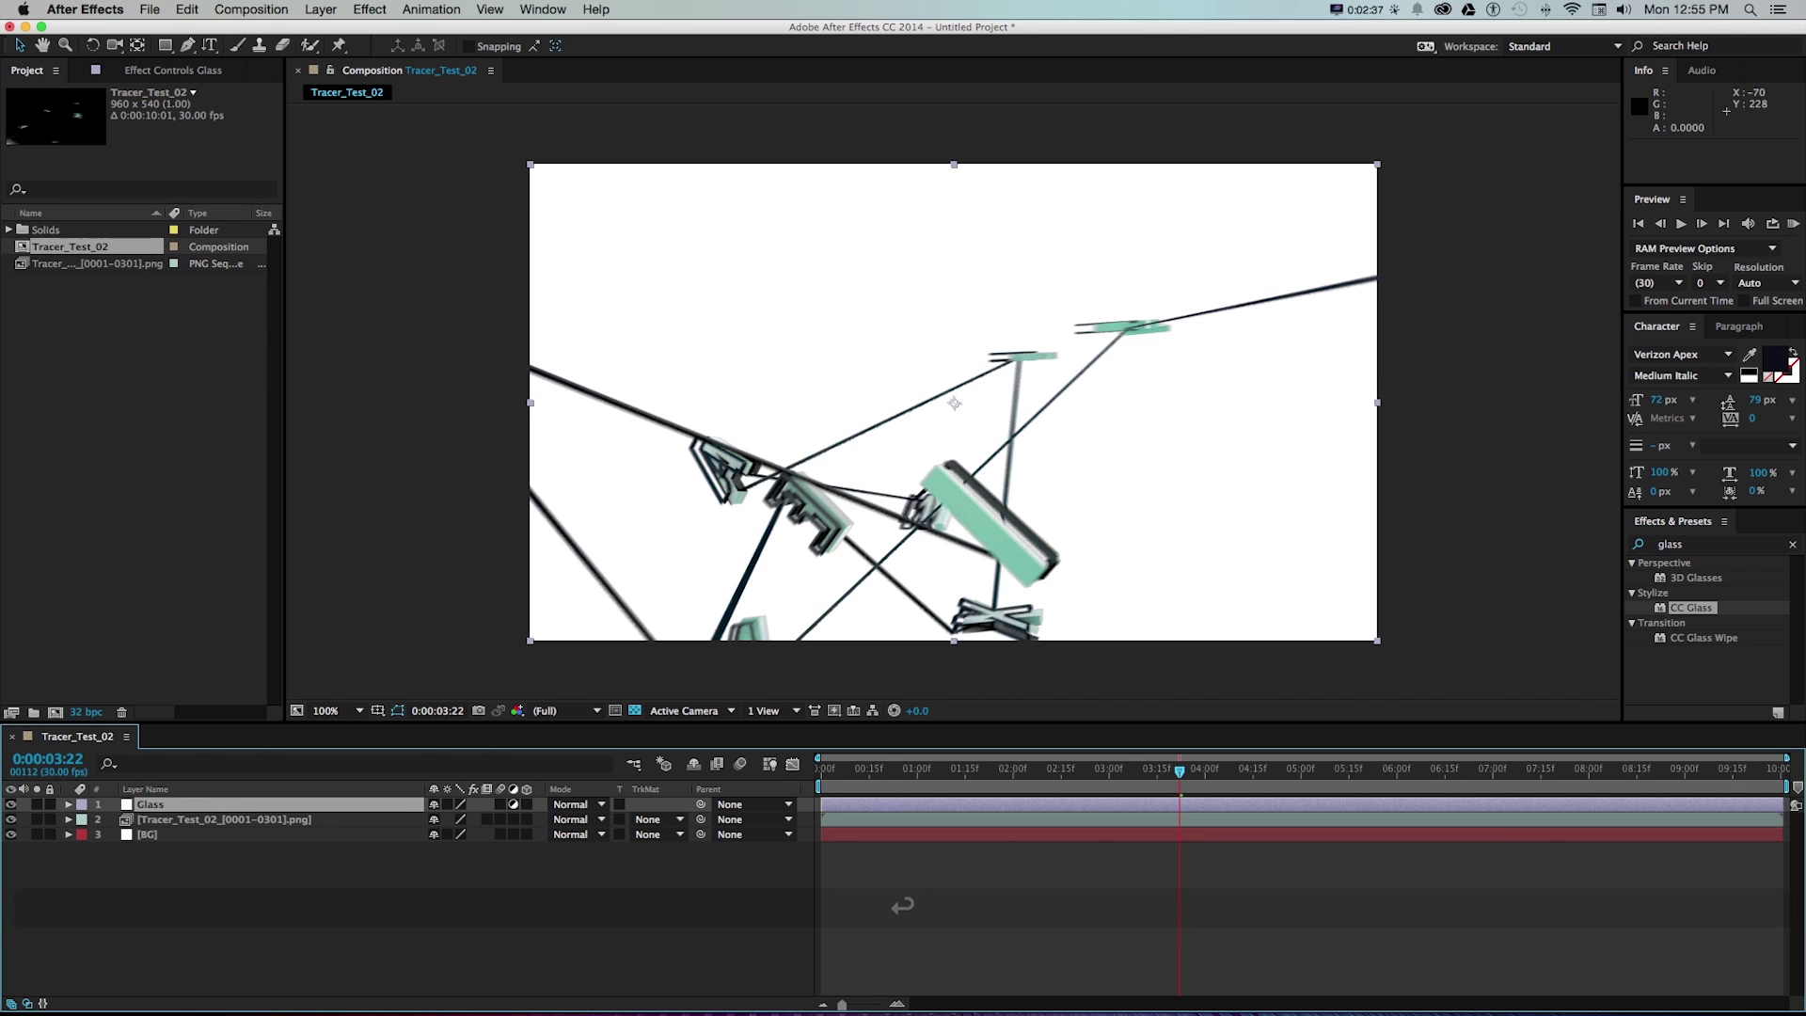
key(Return)
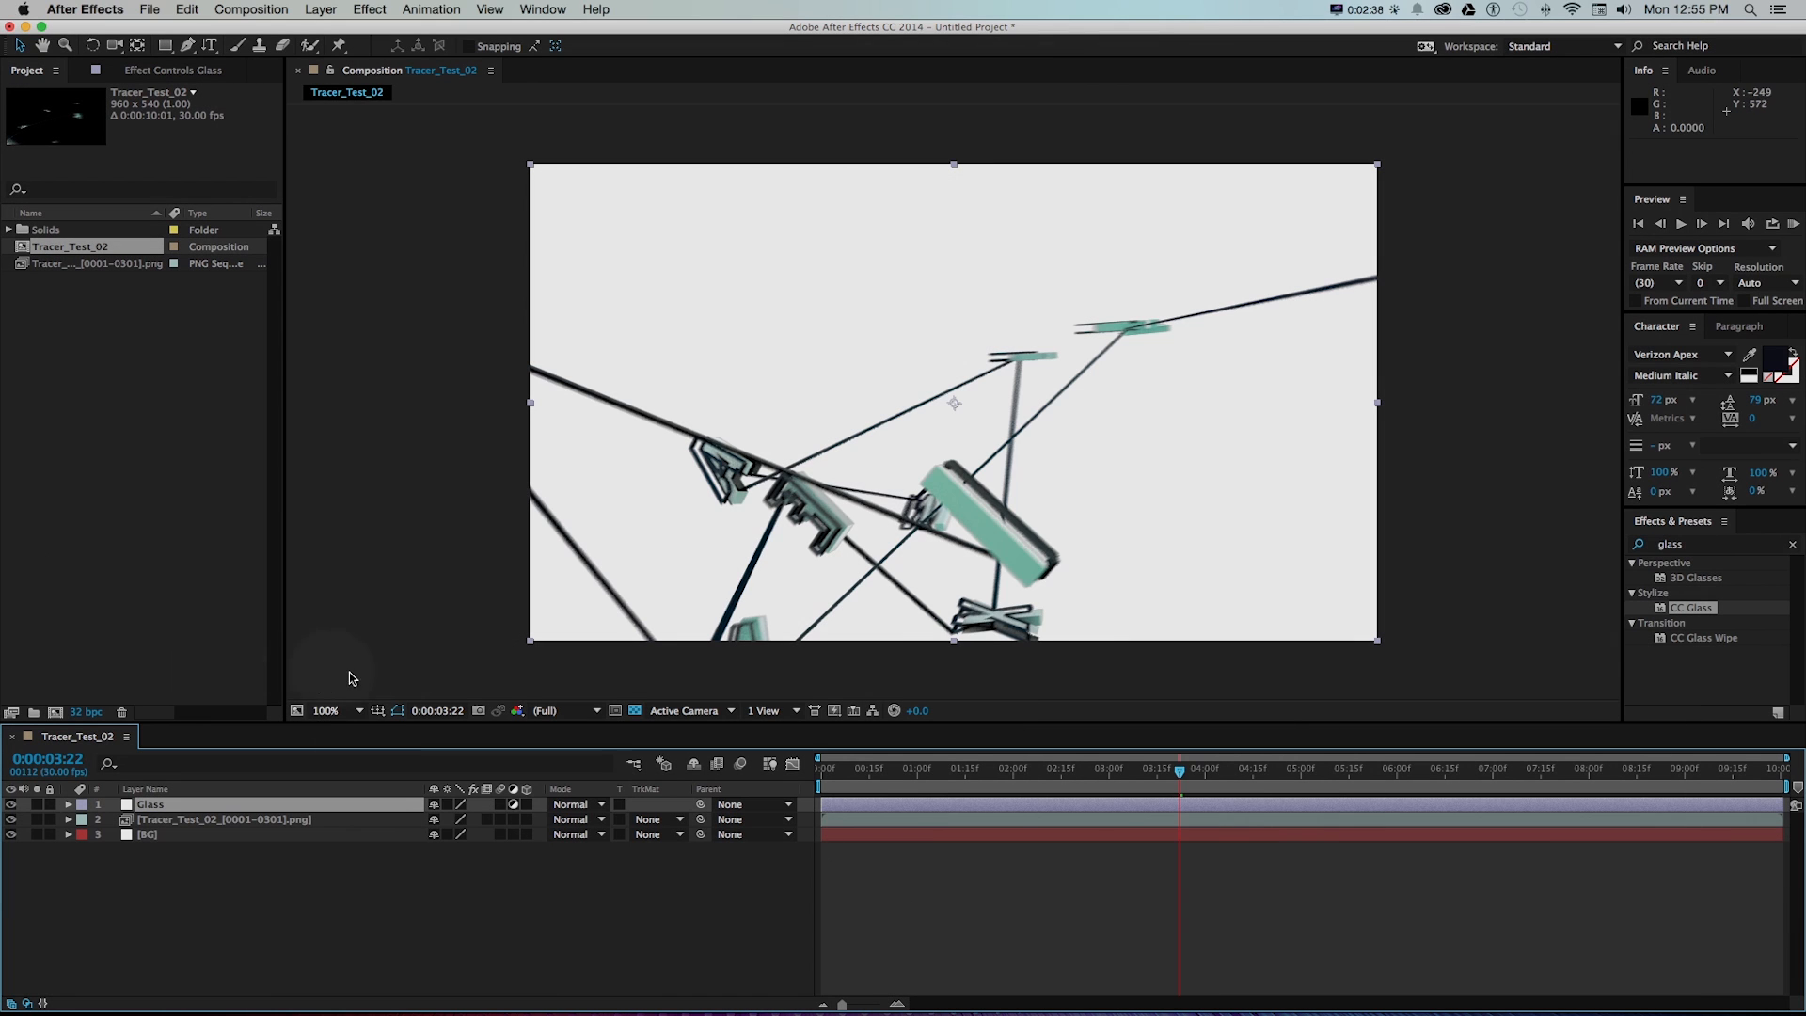
click(1793, 544)
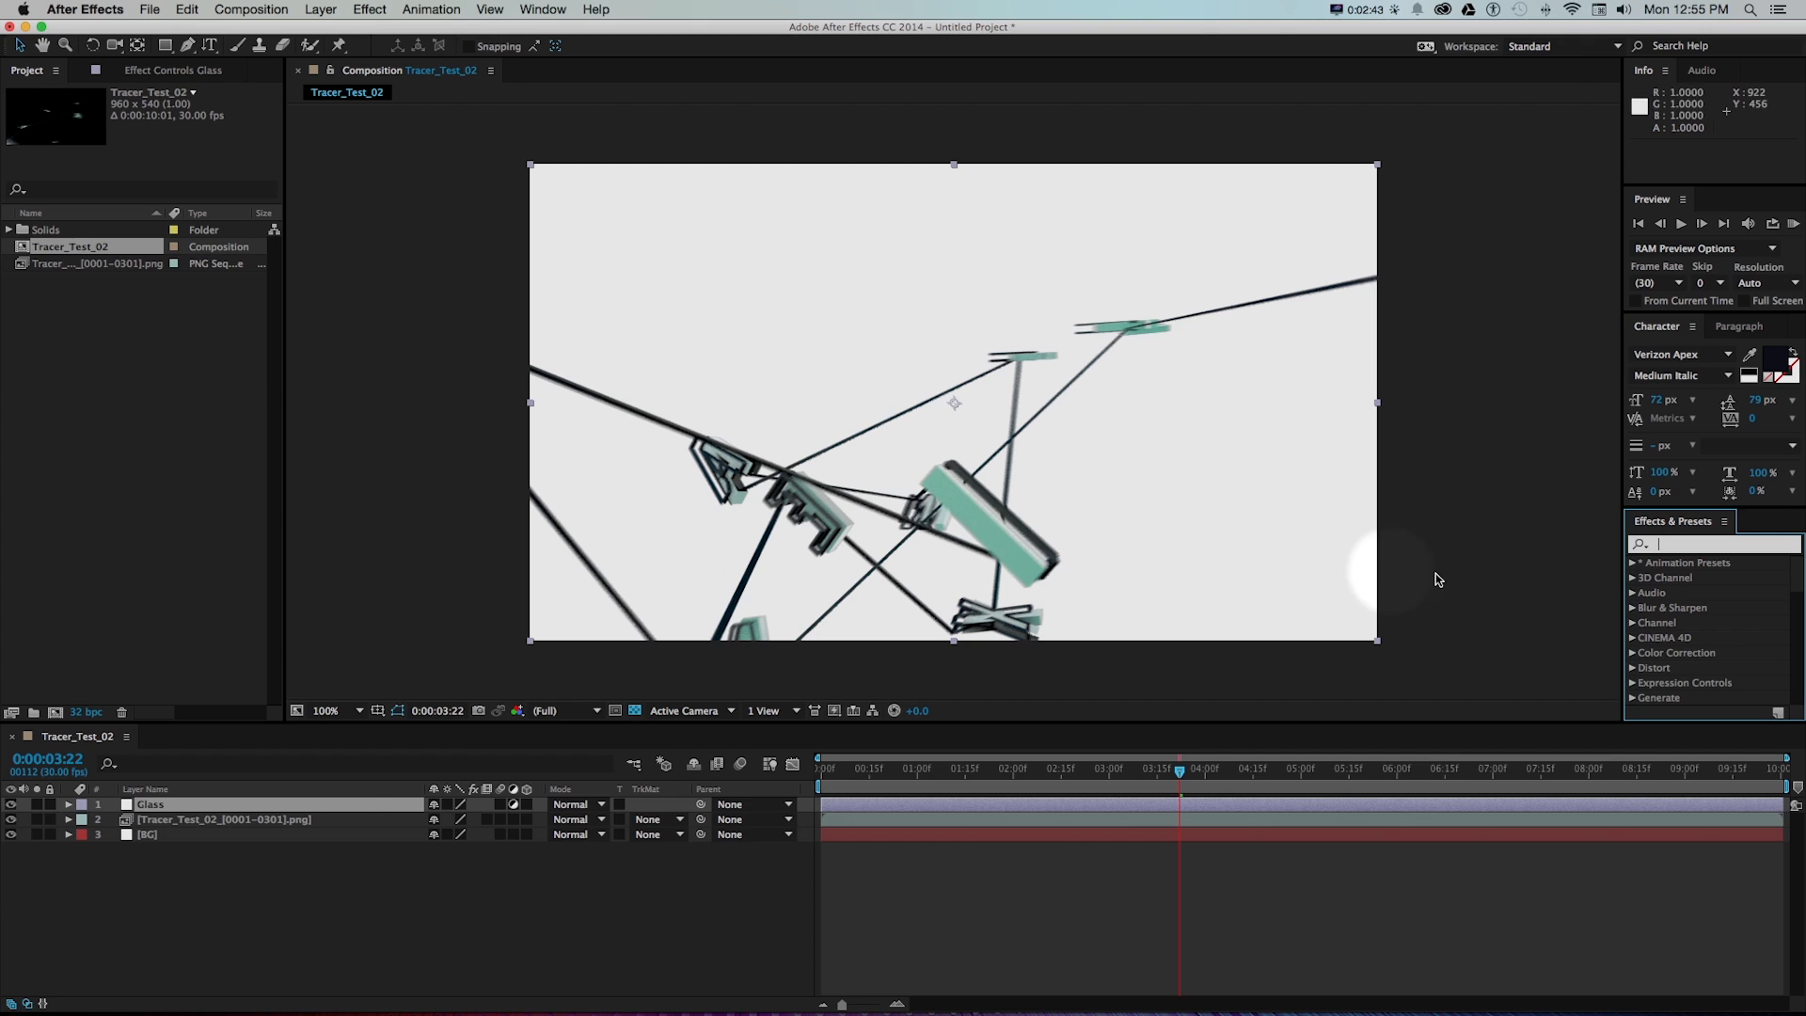
text(cc gla)
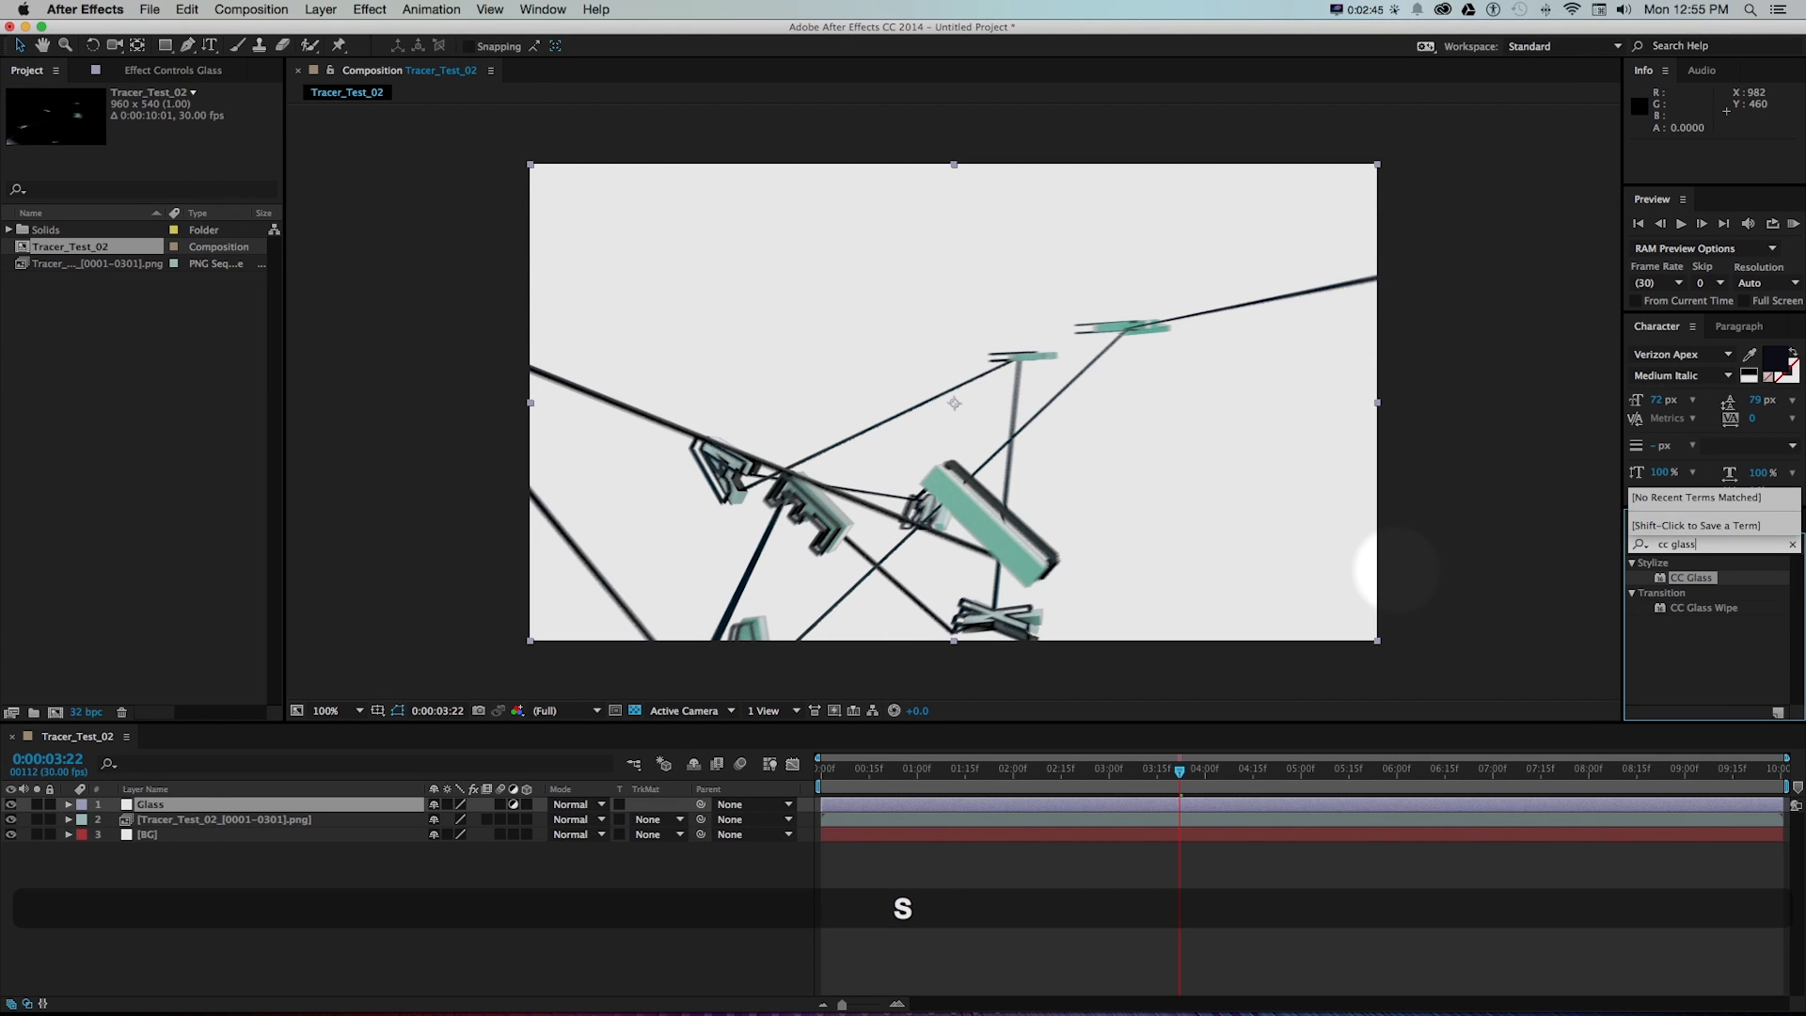
text(ss)
- Apply CC Glass to the Glass layer with Tracer_Test_02 as its bump map
drag(1679, 578, 908, 804)
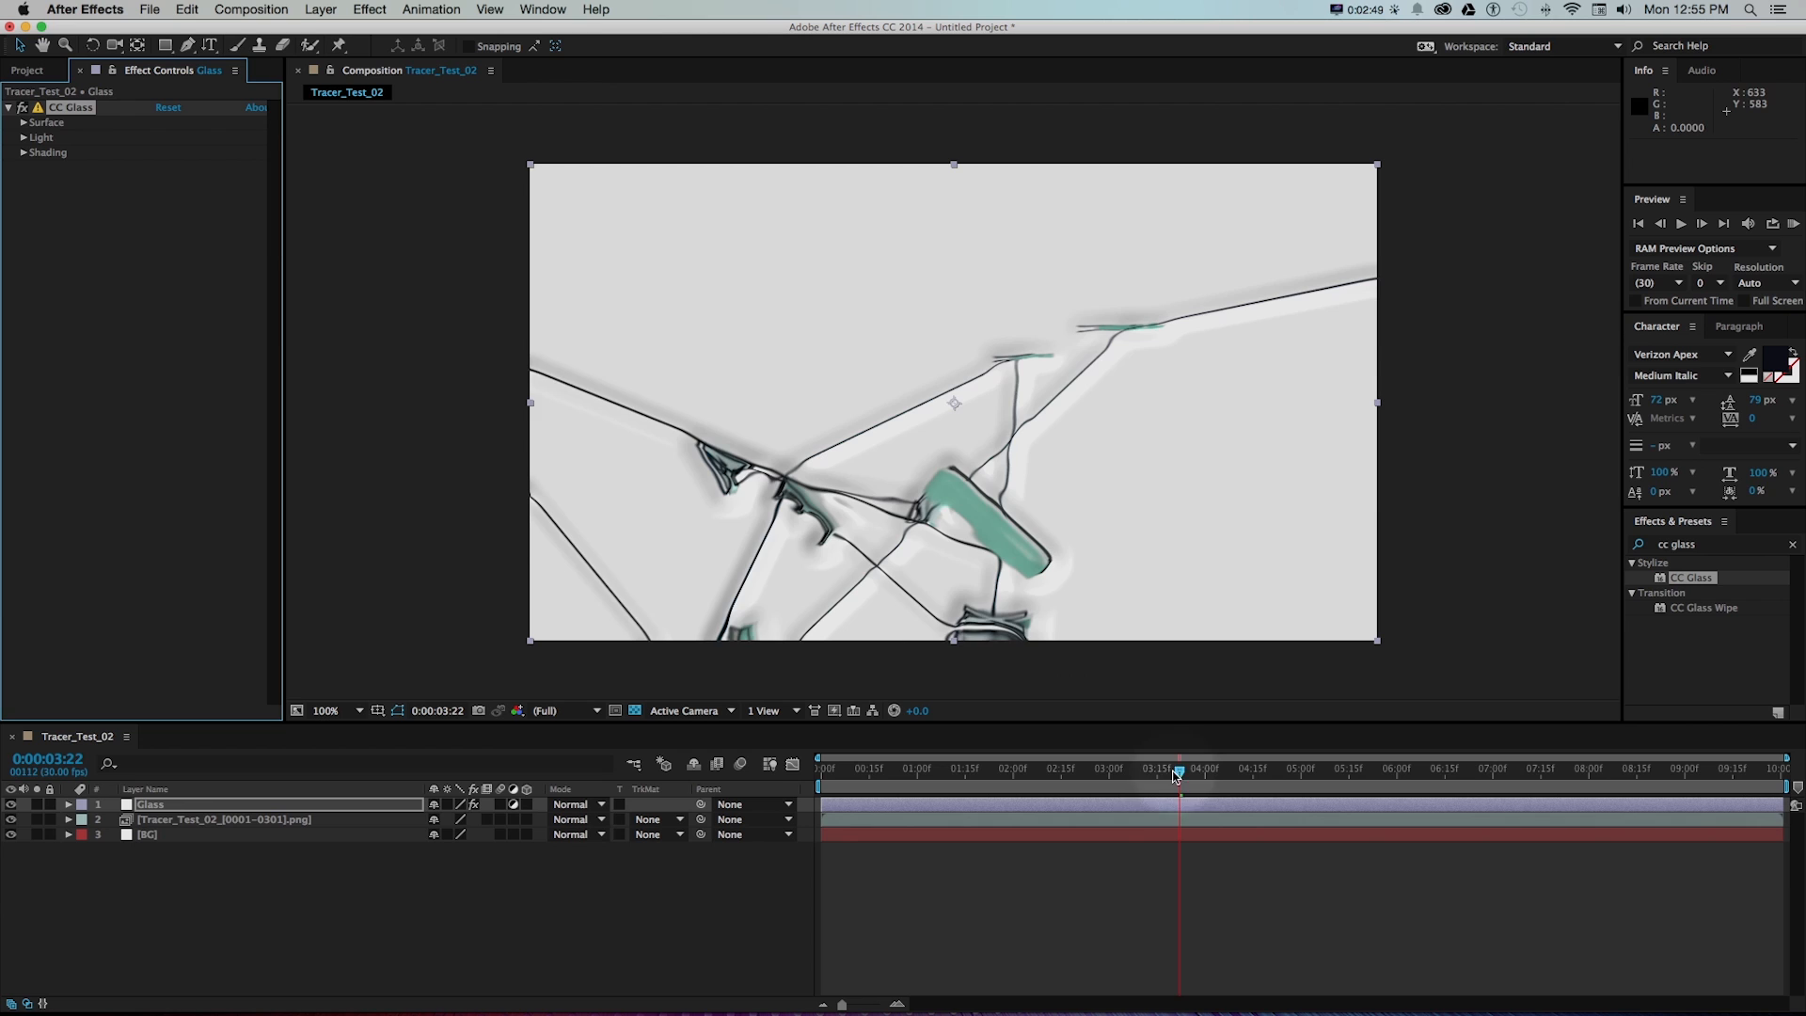
drag(1177, 770, 1115, 772)
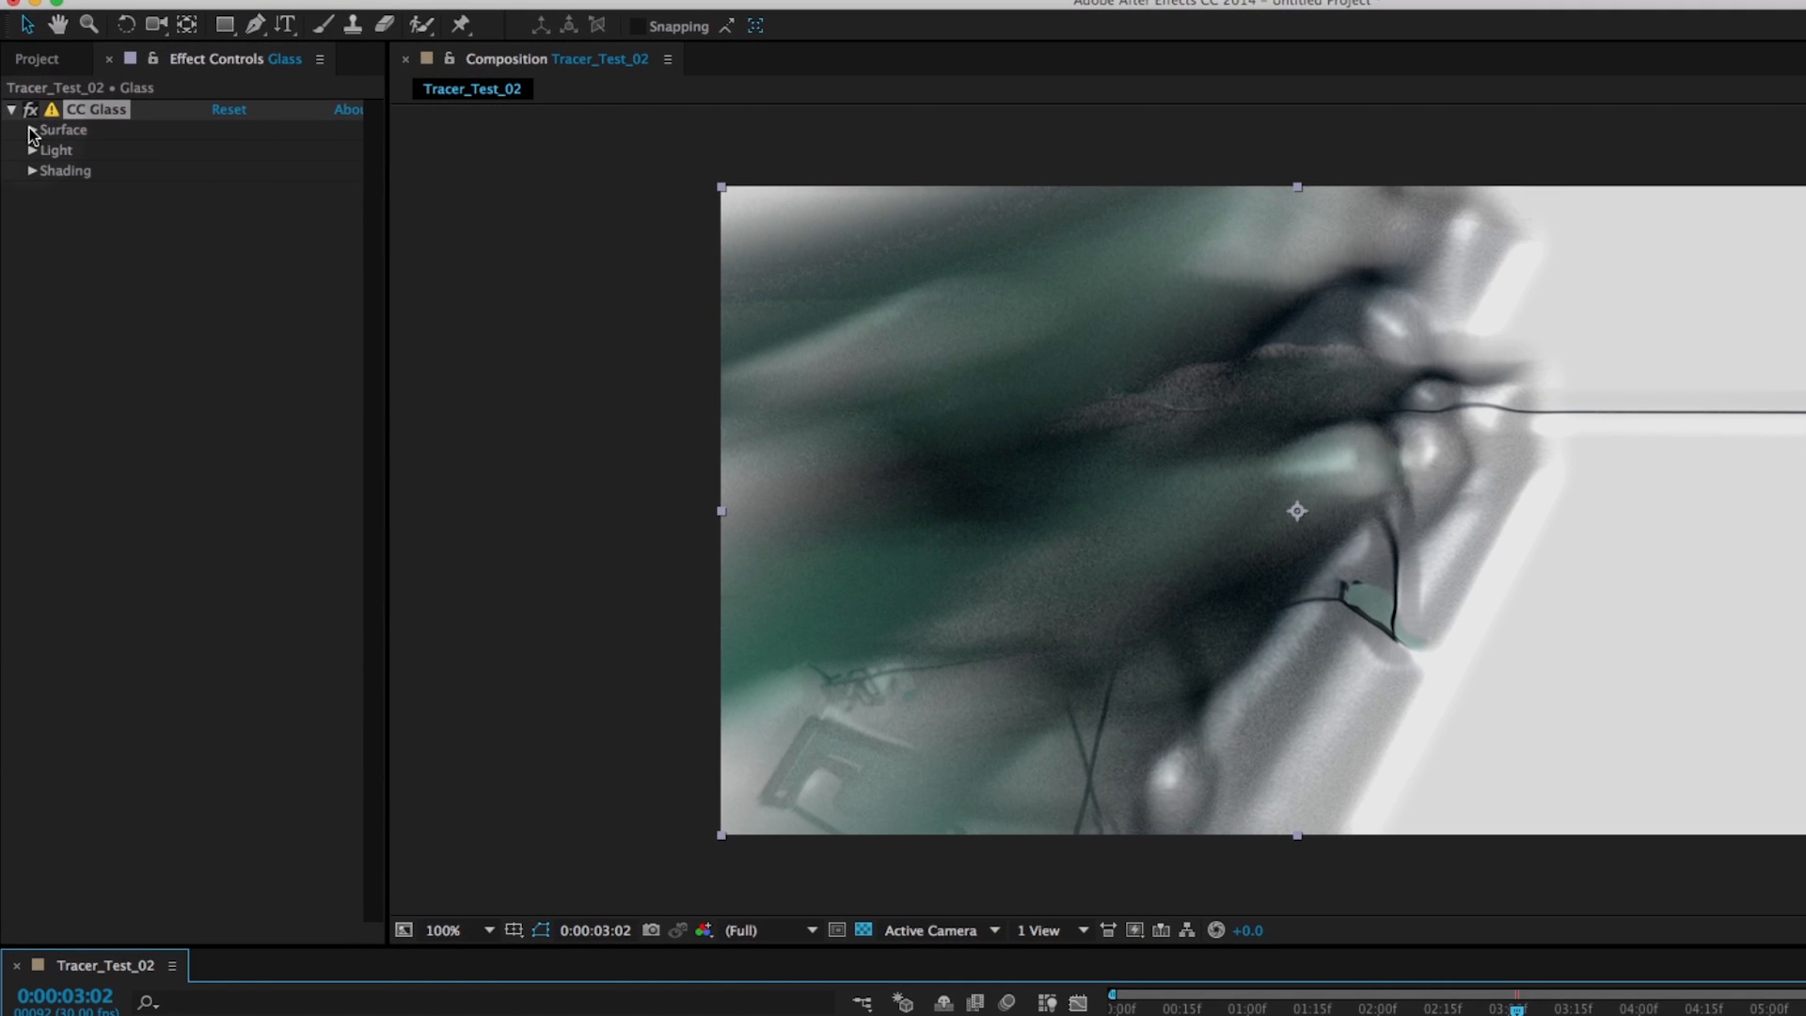
click(31, 130)
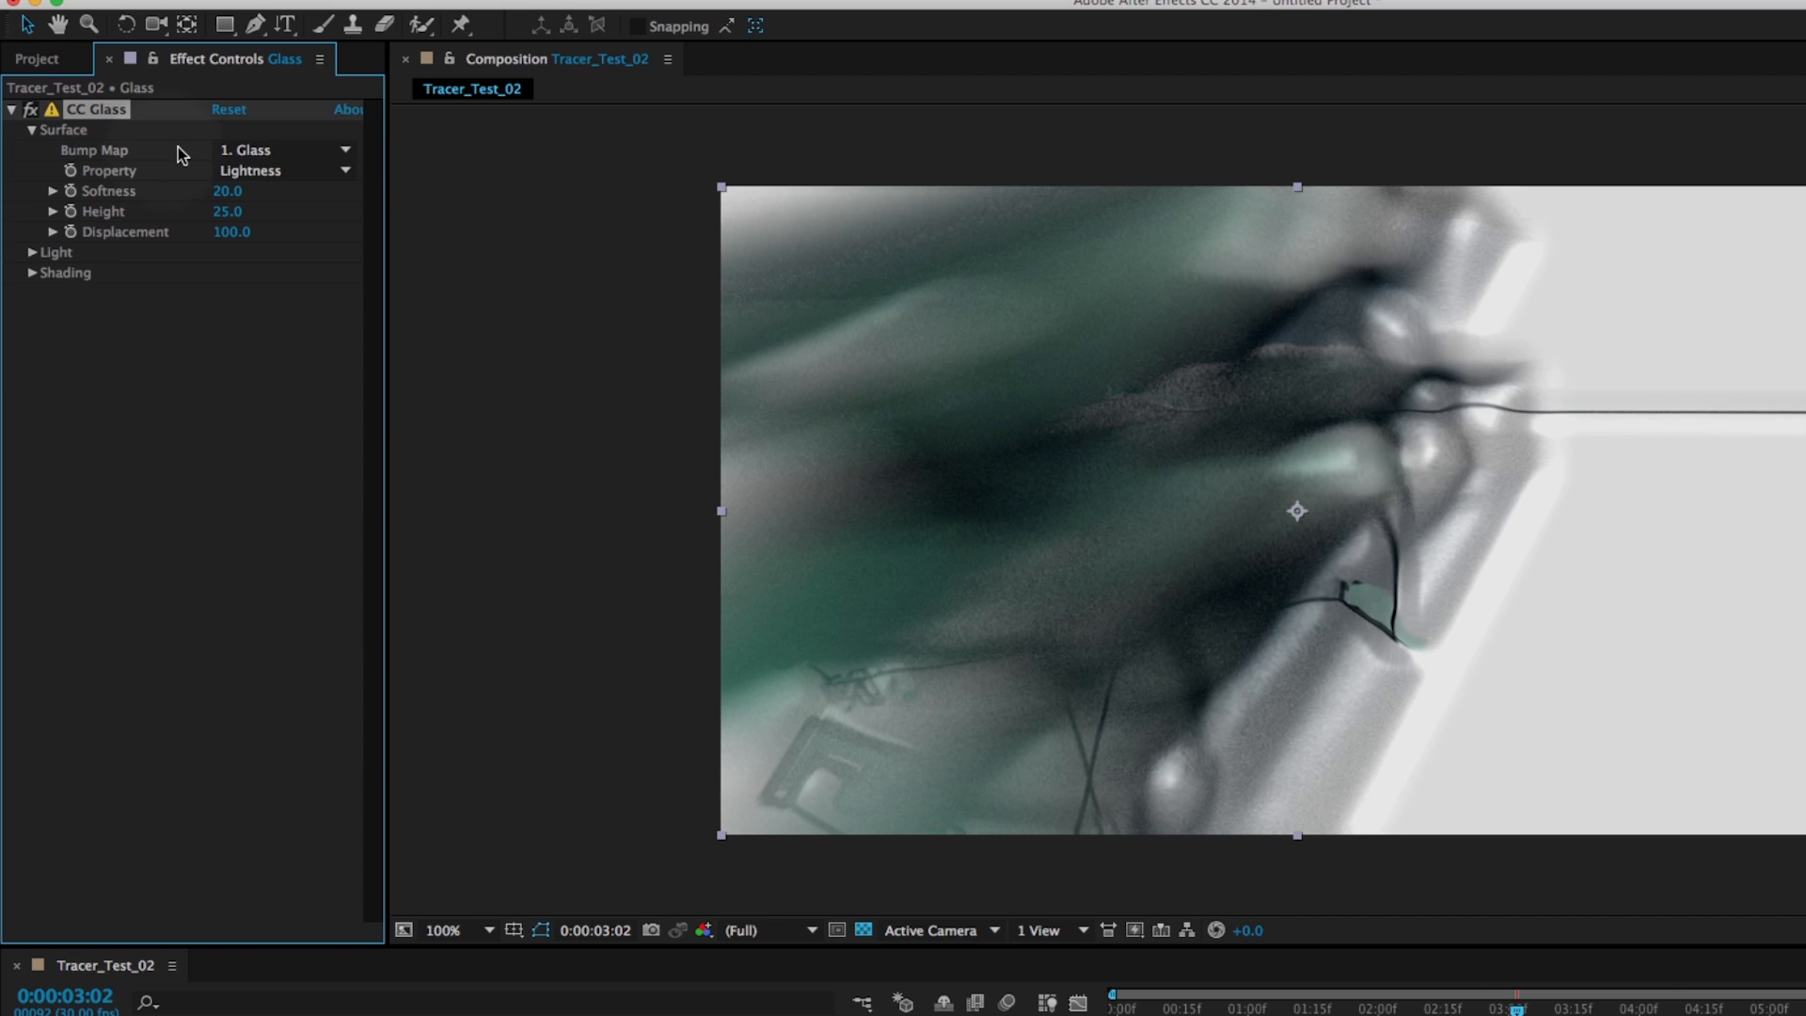
click(259, 152)
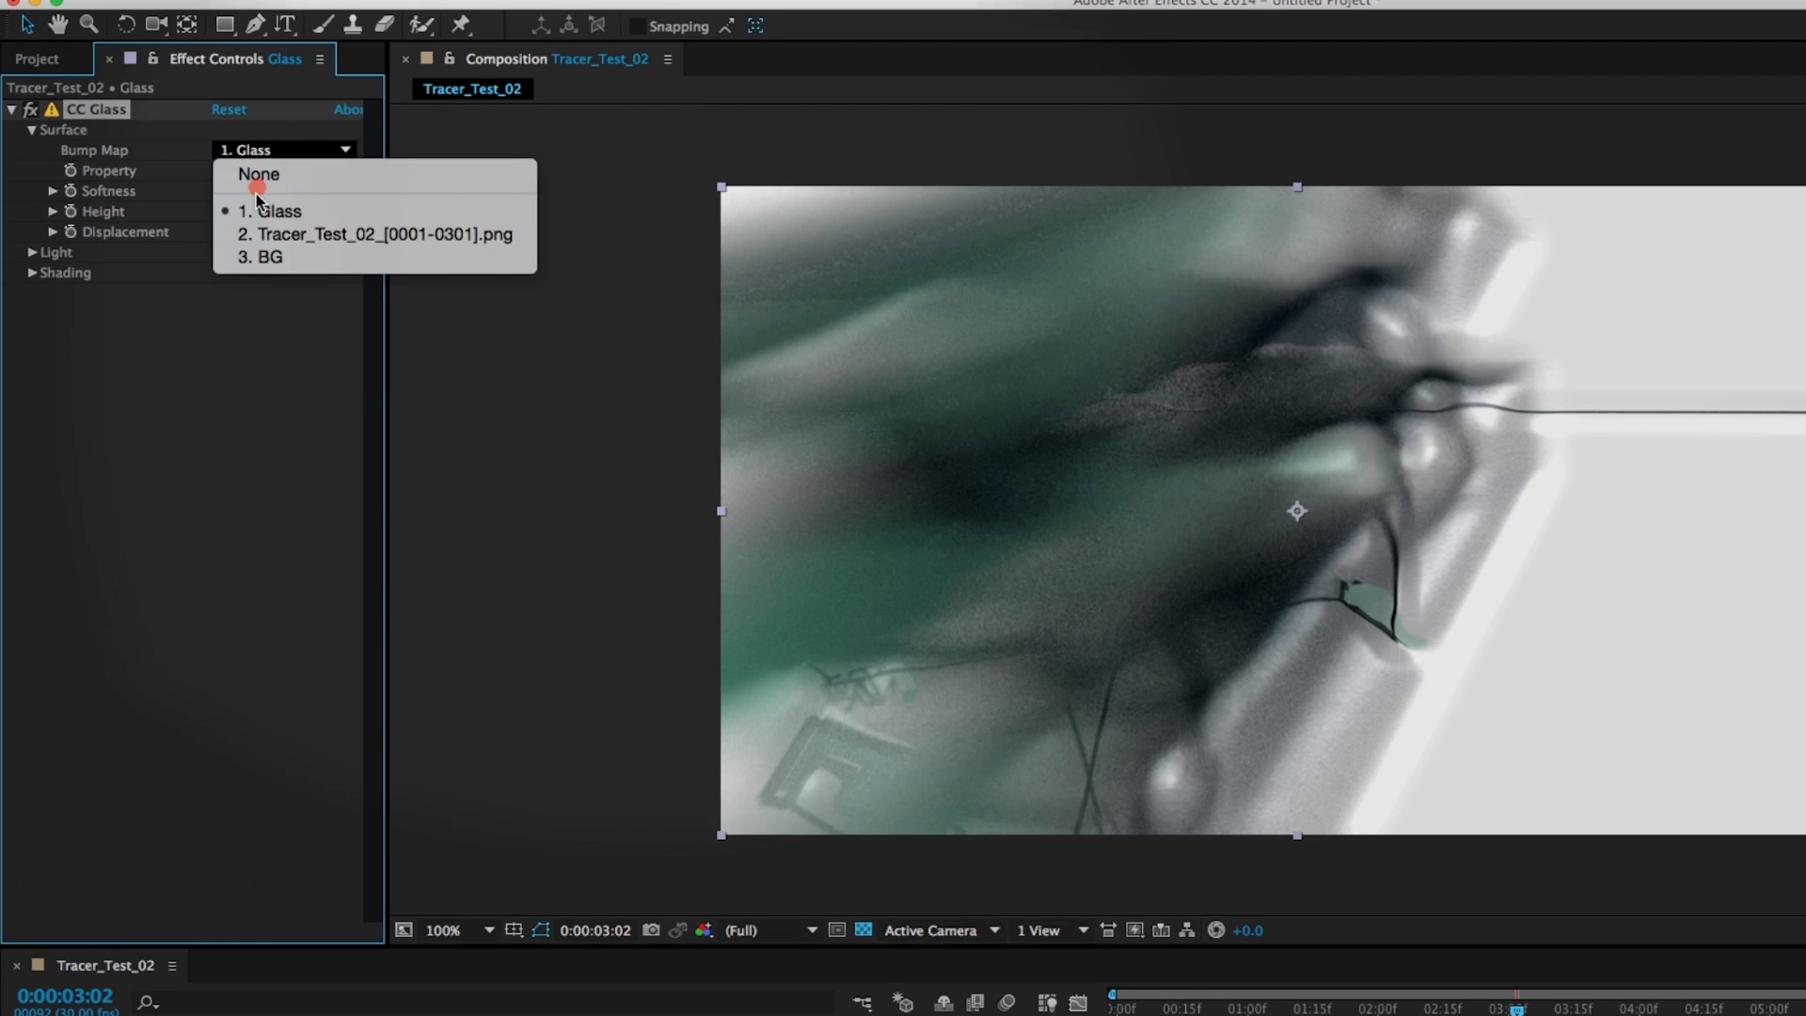
click(259, 240)
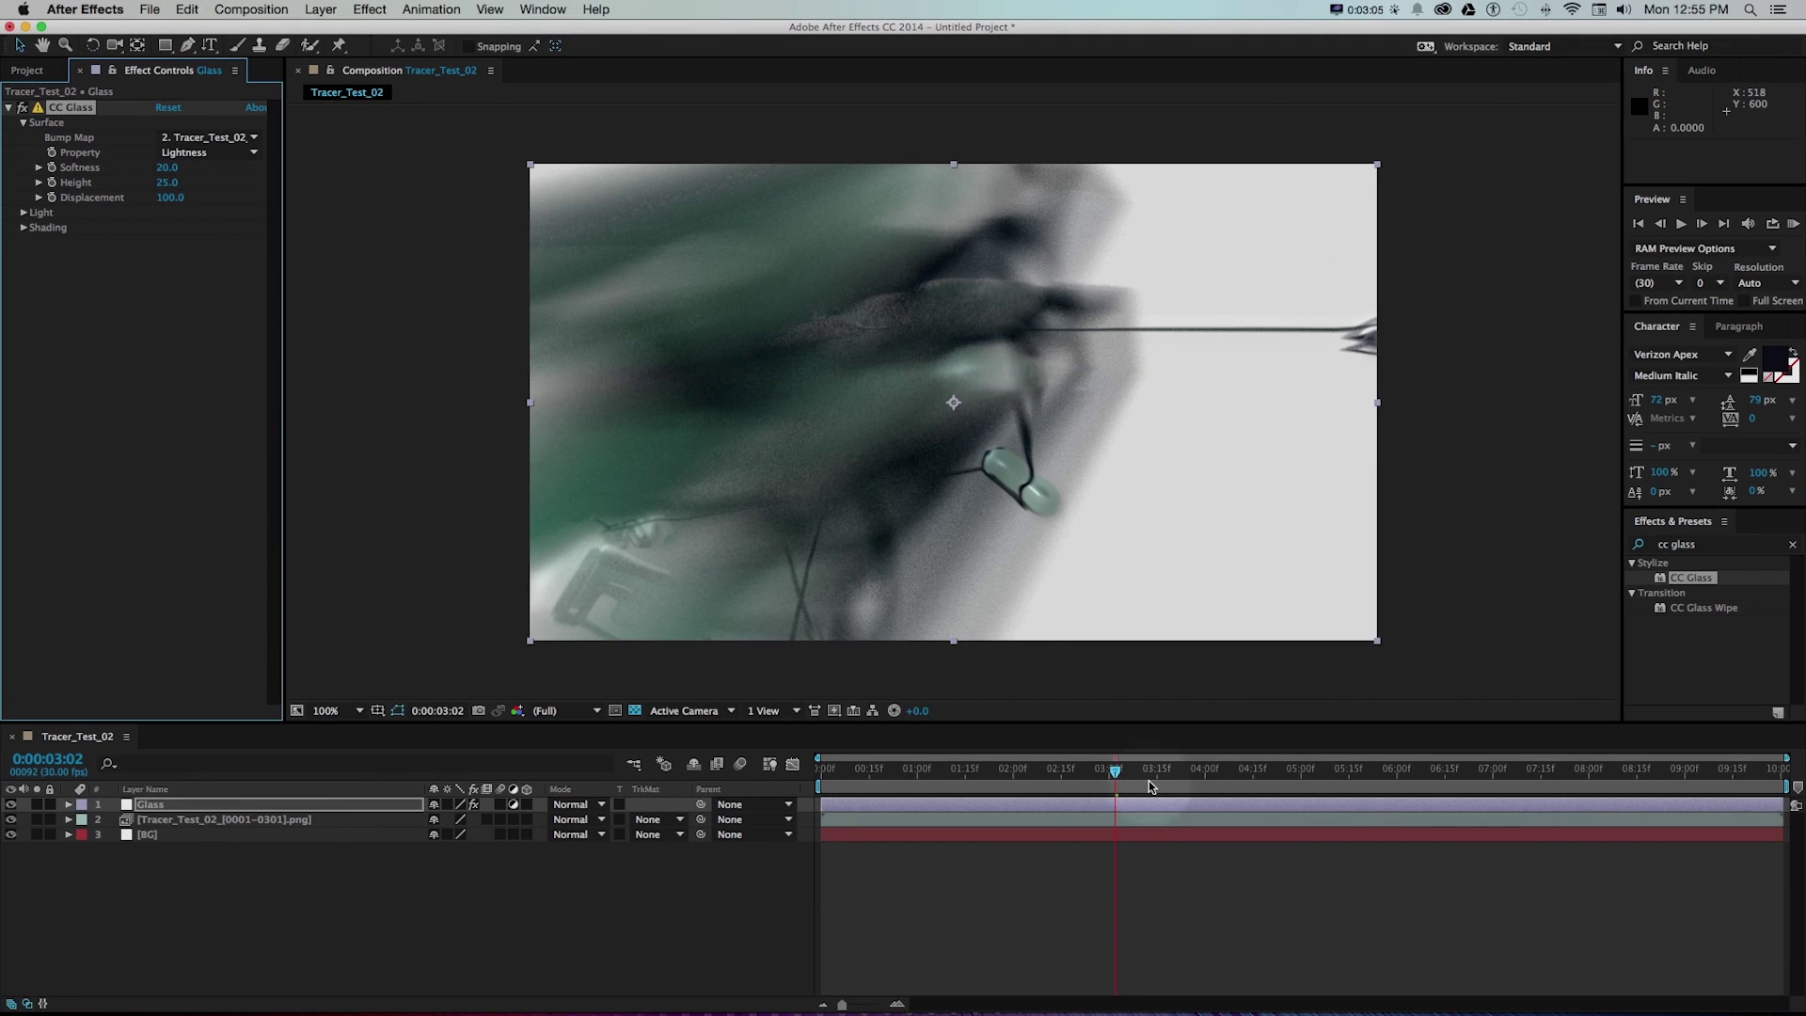
drag(1130, 771, 1224, 774)
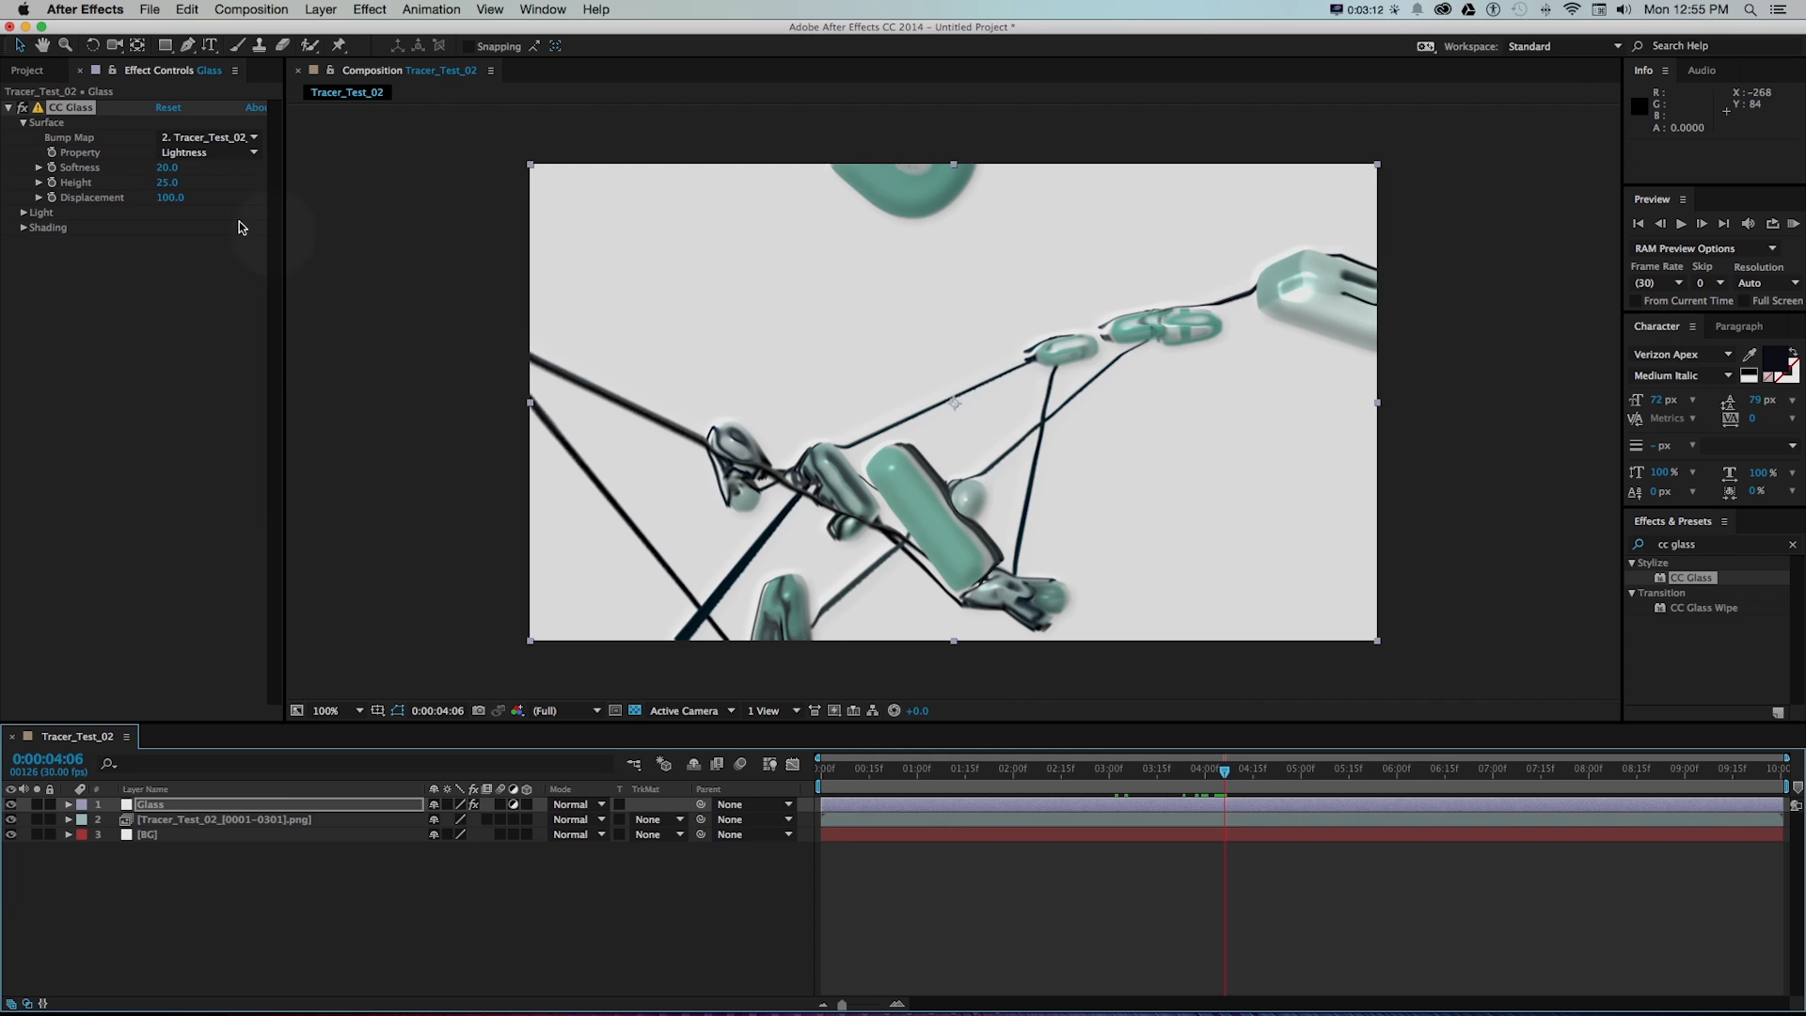
- Raise the CC Glass softness to 12 with height 31 for glassy tubes
click(24, 226)
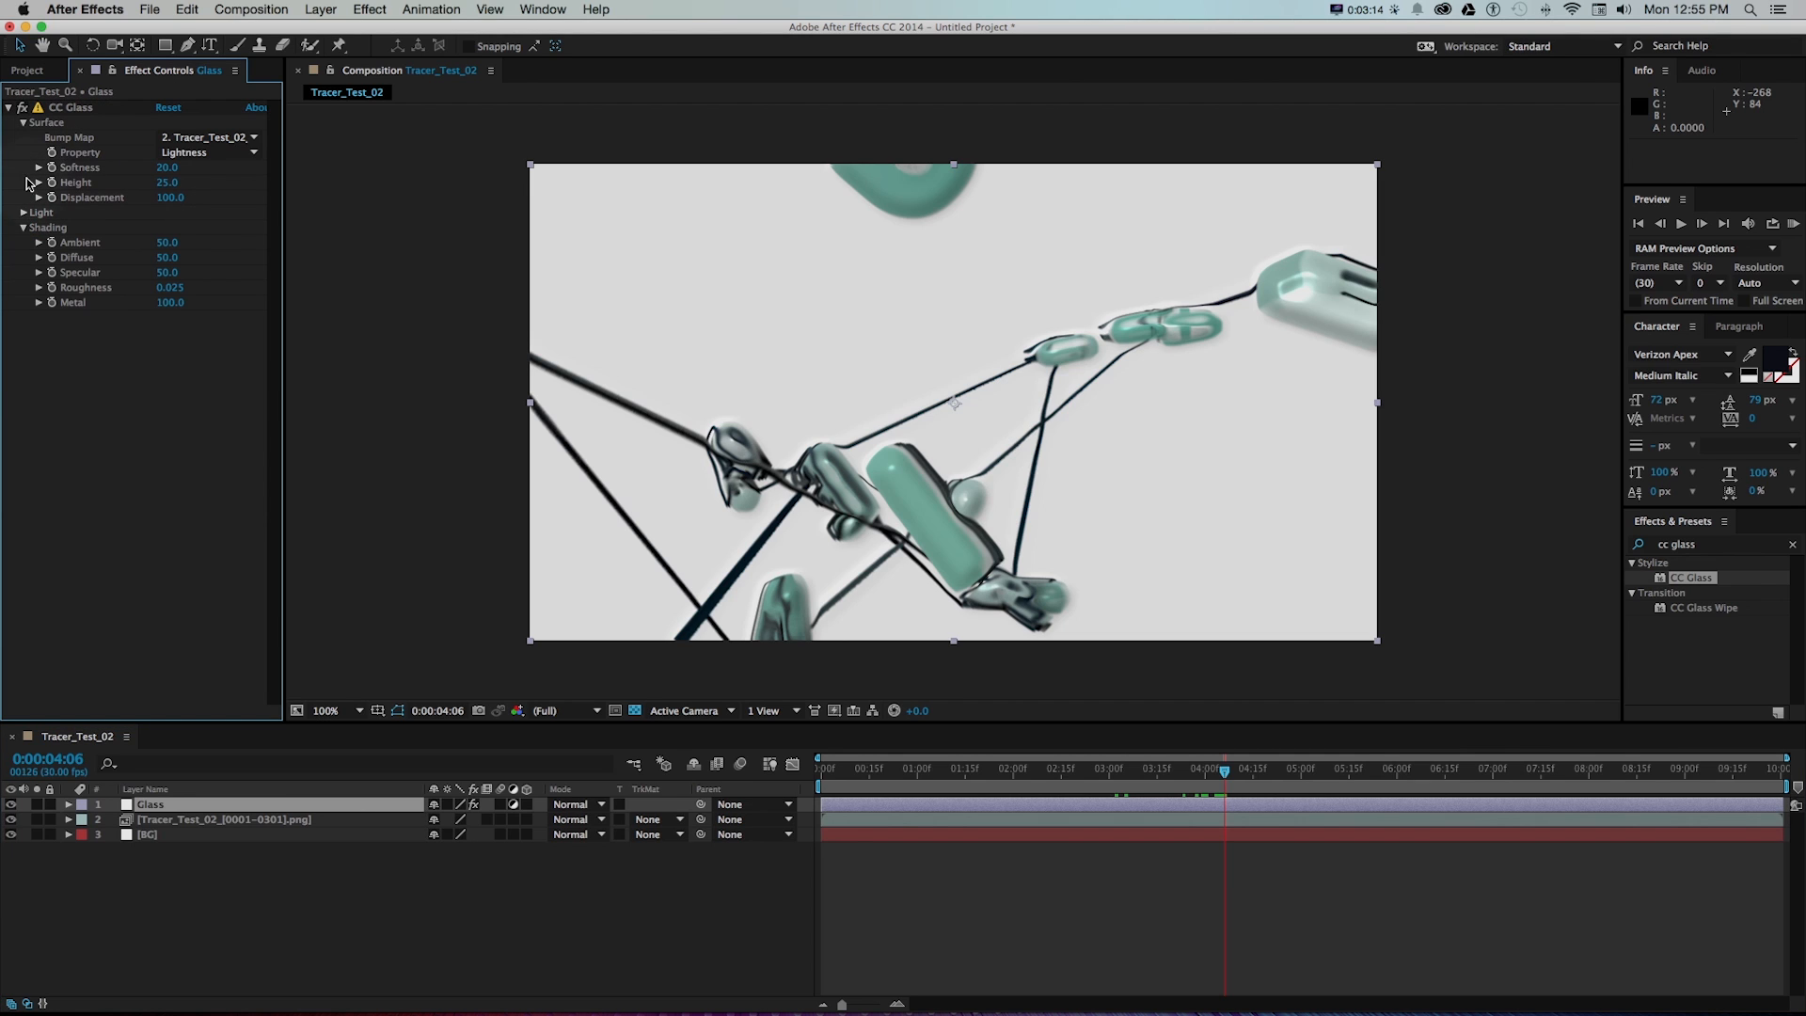
click(24, 212)
click(24, 109)
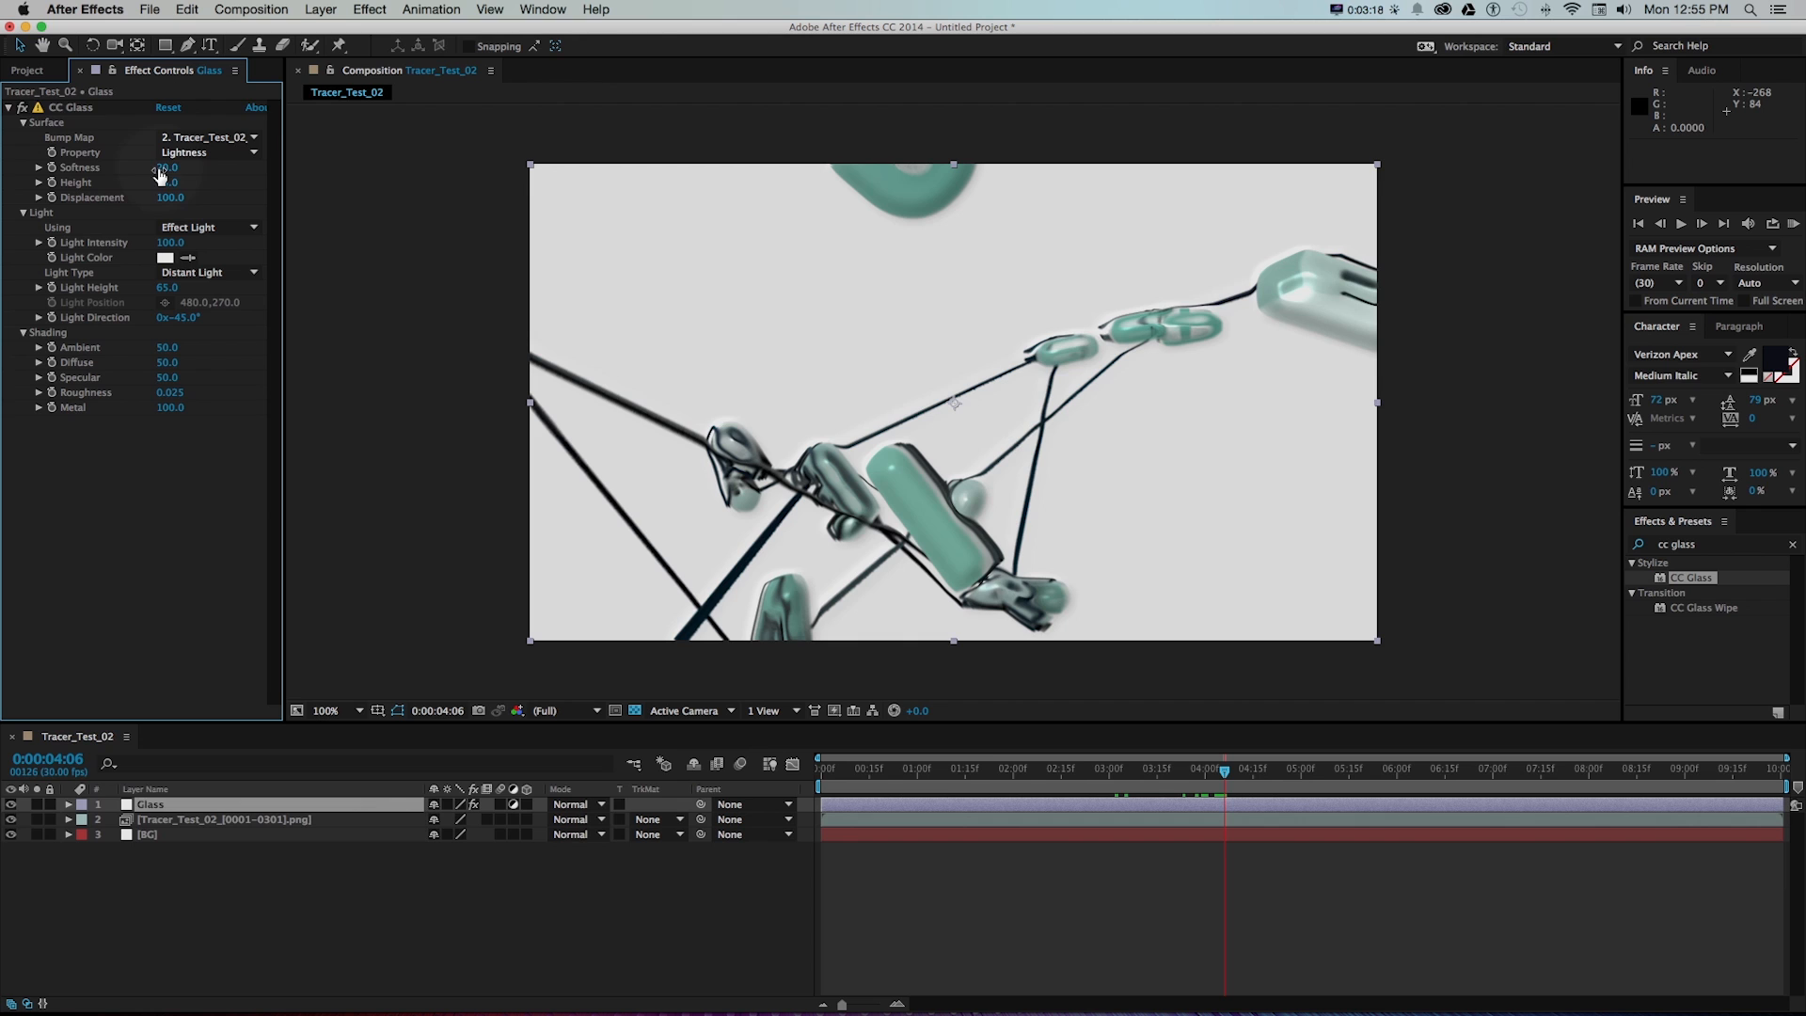
mouse_move(159, 170)
mouse_down()
mouse_move(224, 177)
mouse_move(92, 168)
mouse_up()
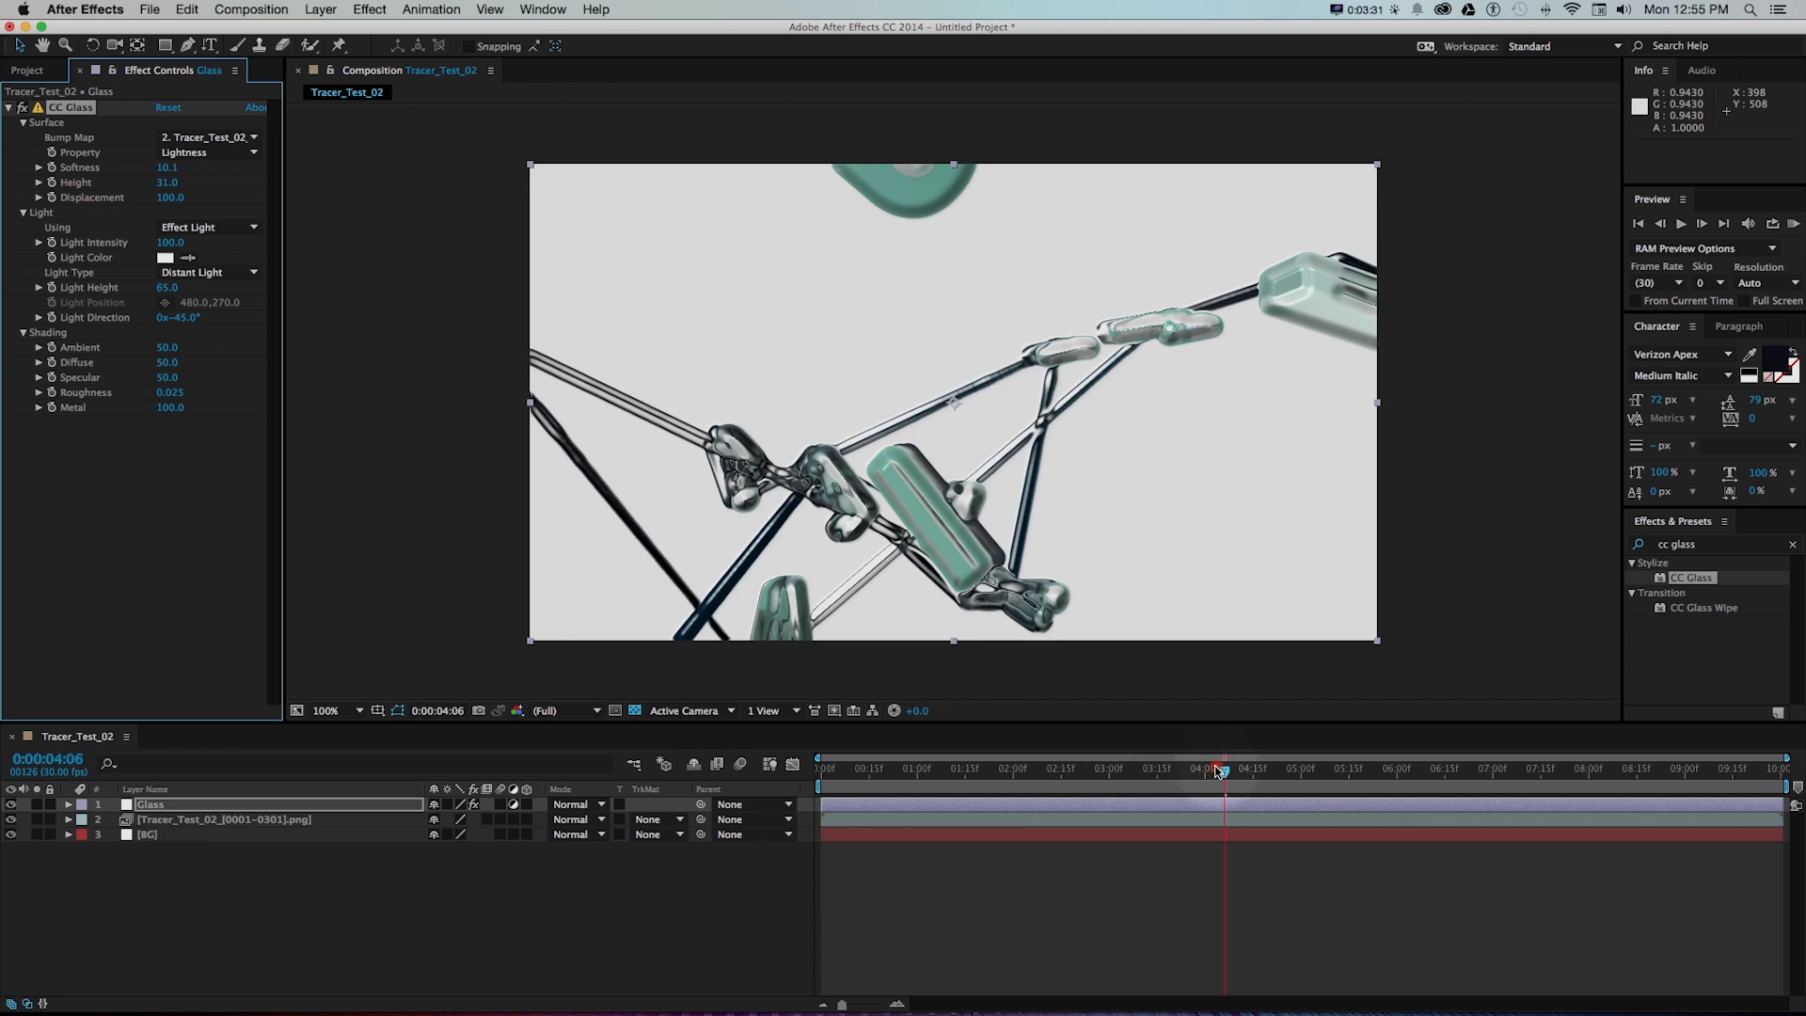
mouse_move(1220, 768)
mouse_down()
mouse_move(1200, 764)
mouse_move(1276, 766)
mouse_up()
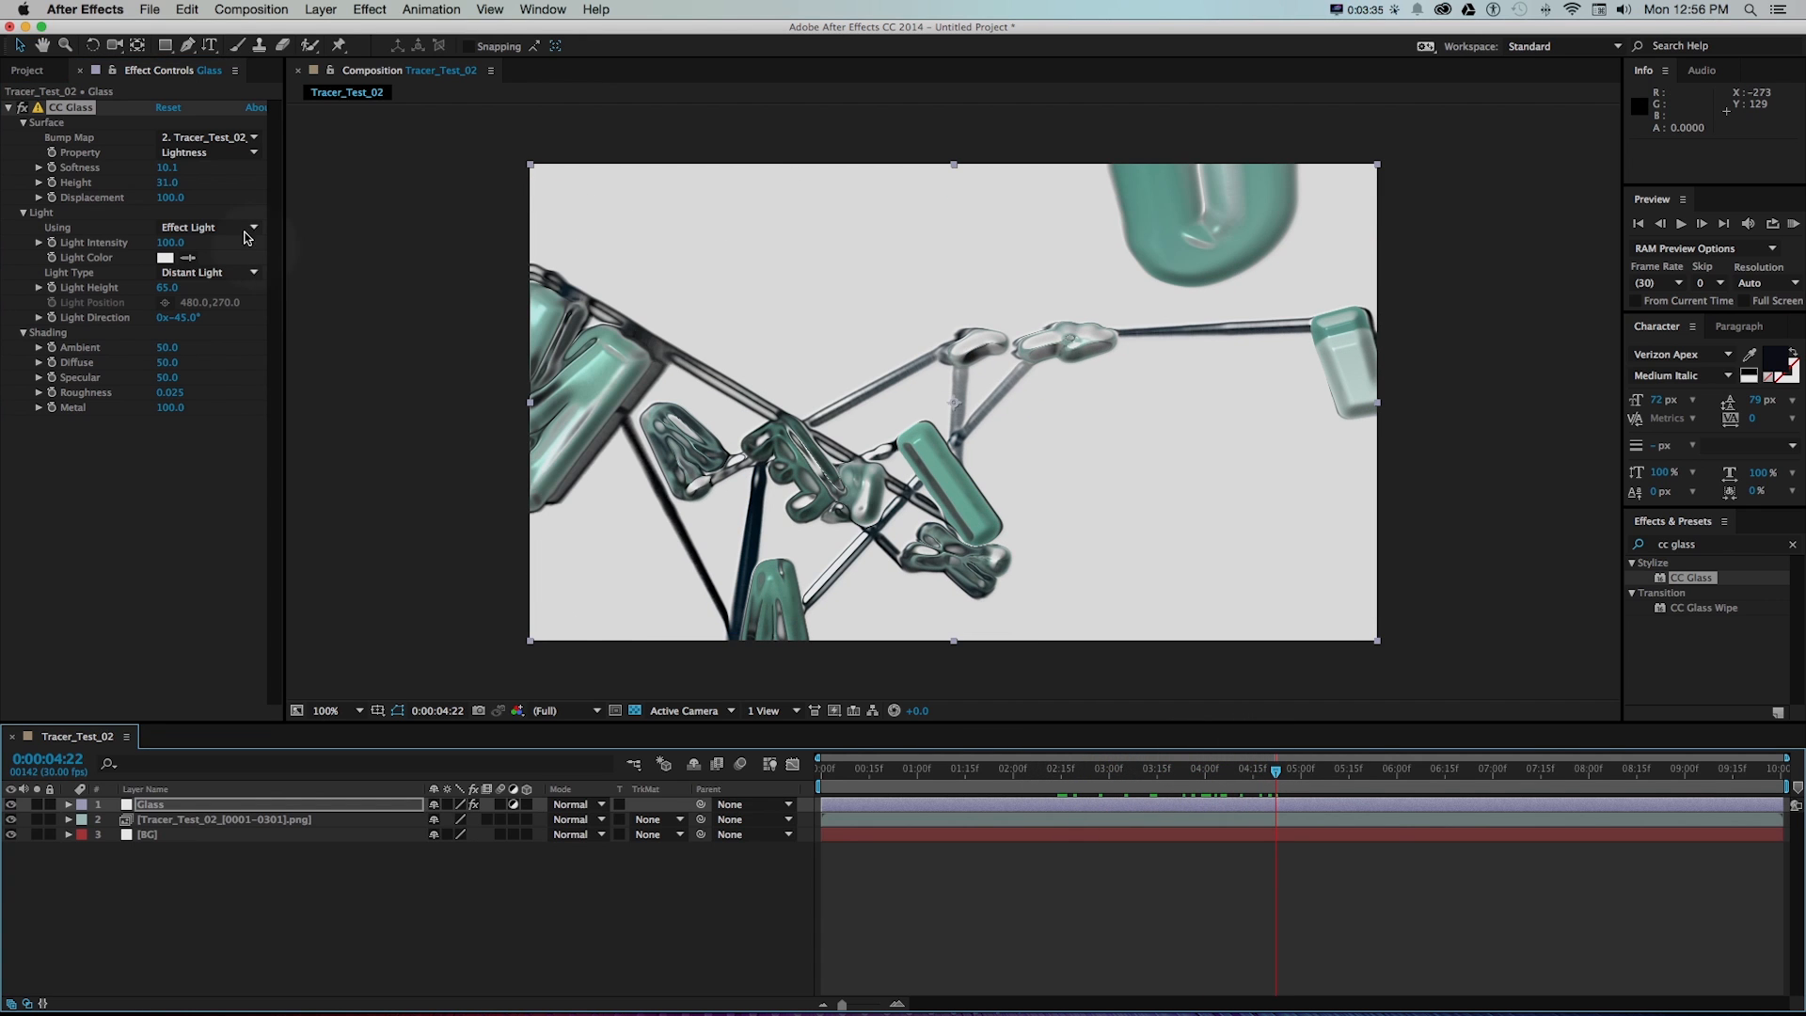
drag(167, 168, 176, 167)
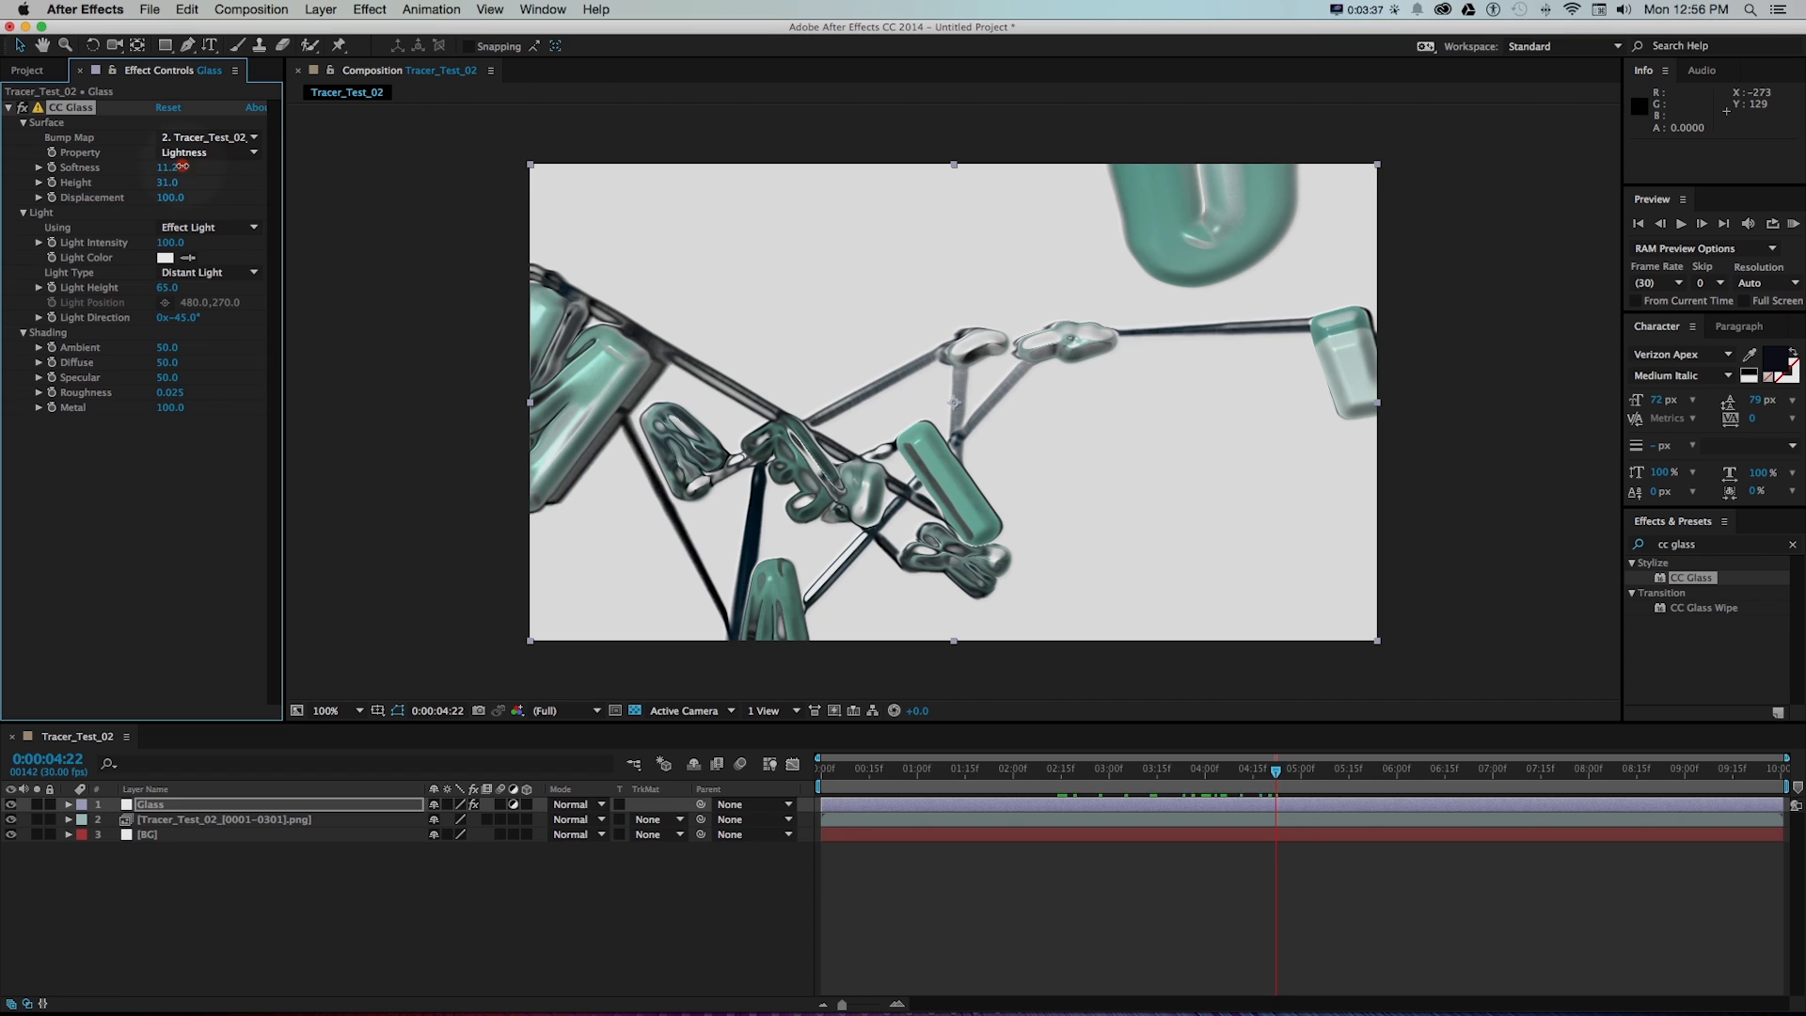
drag(1114, 767, 1187, 771)
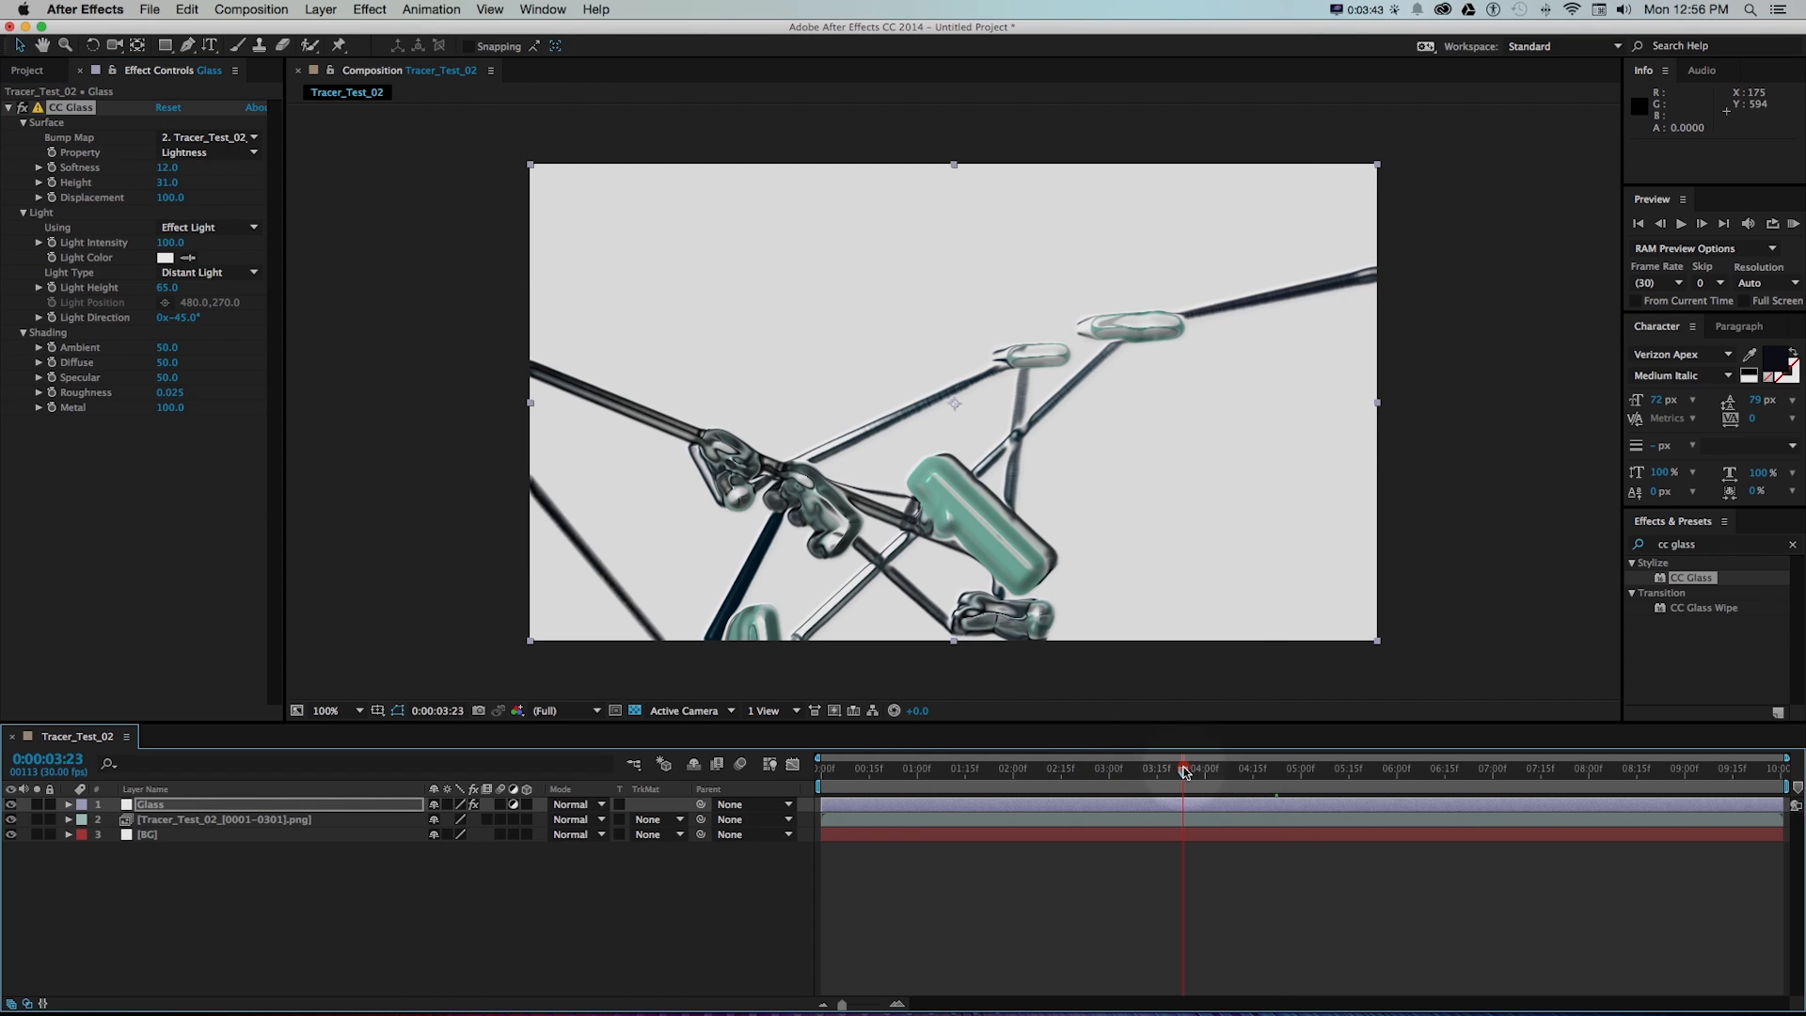
- Apply Curves to the Glass layer with an S-shaped curve boosting contrast
click(1680, 544)
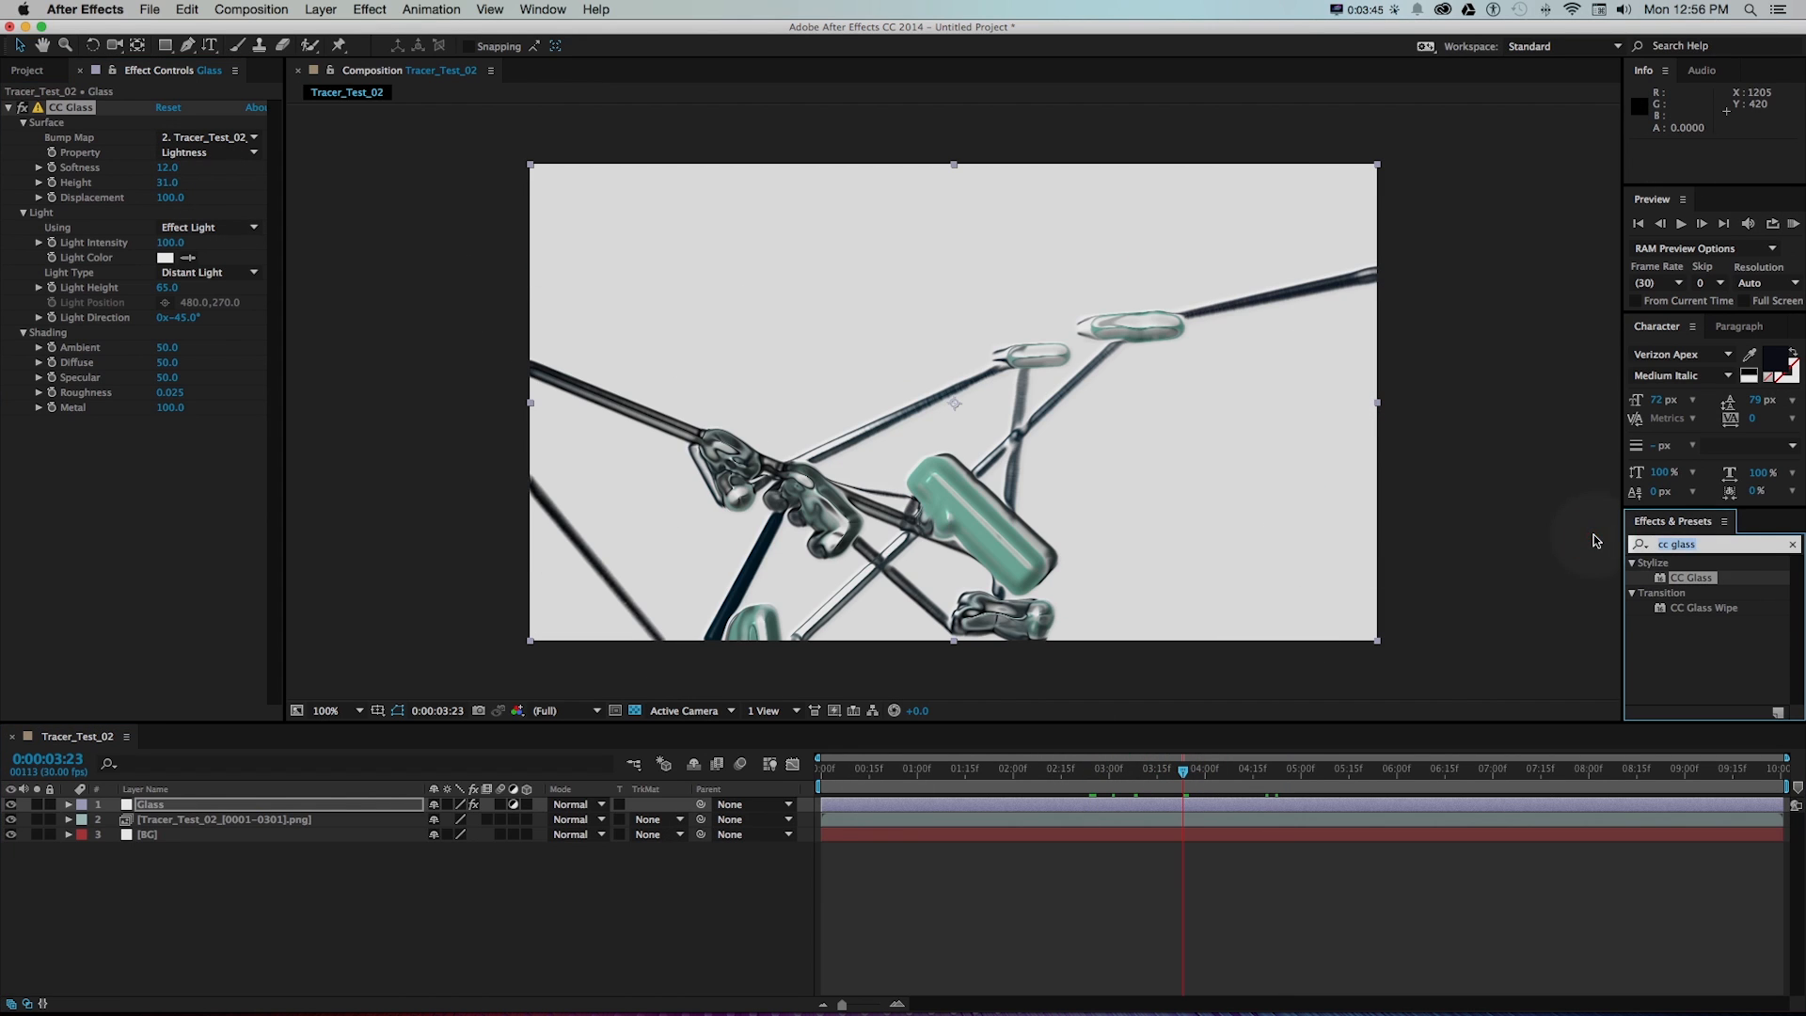
text(curves)
mouse_move(1688, 622)
mouse_down()
mouse_move(660, 413)
mouse_move(64, 166)
mouse_move(64, 105)
mouse_up()
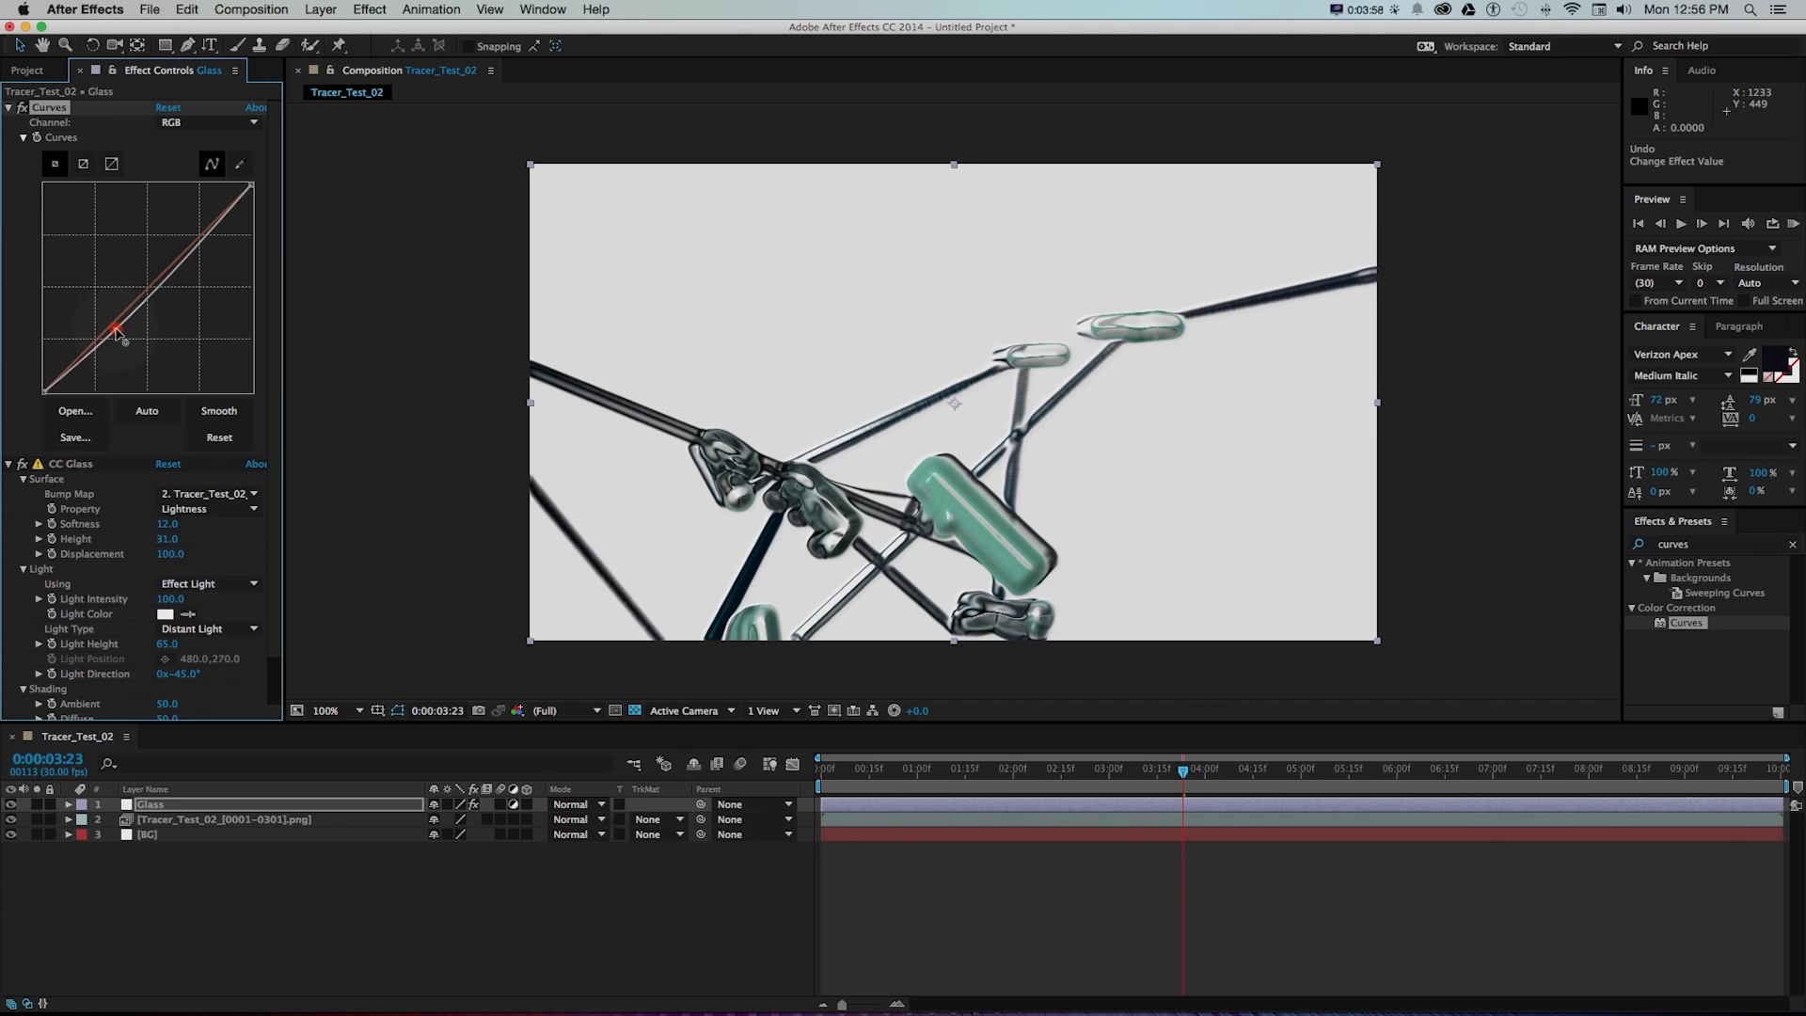
drag(183, 262, 186, 254)
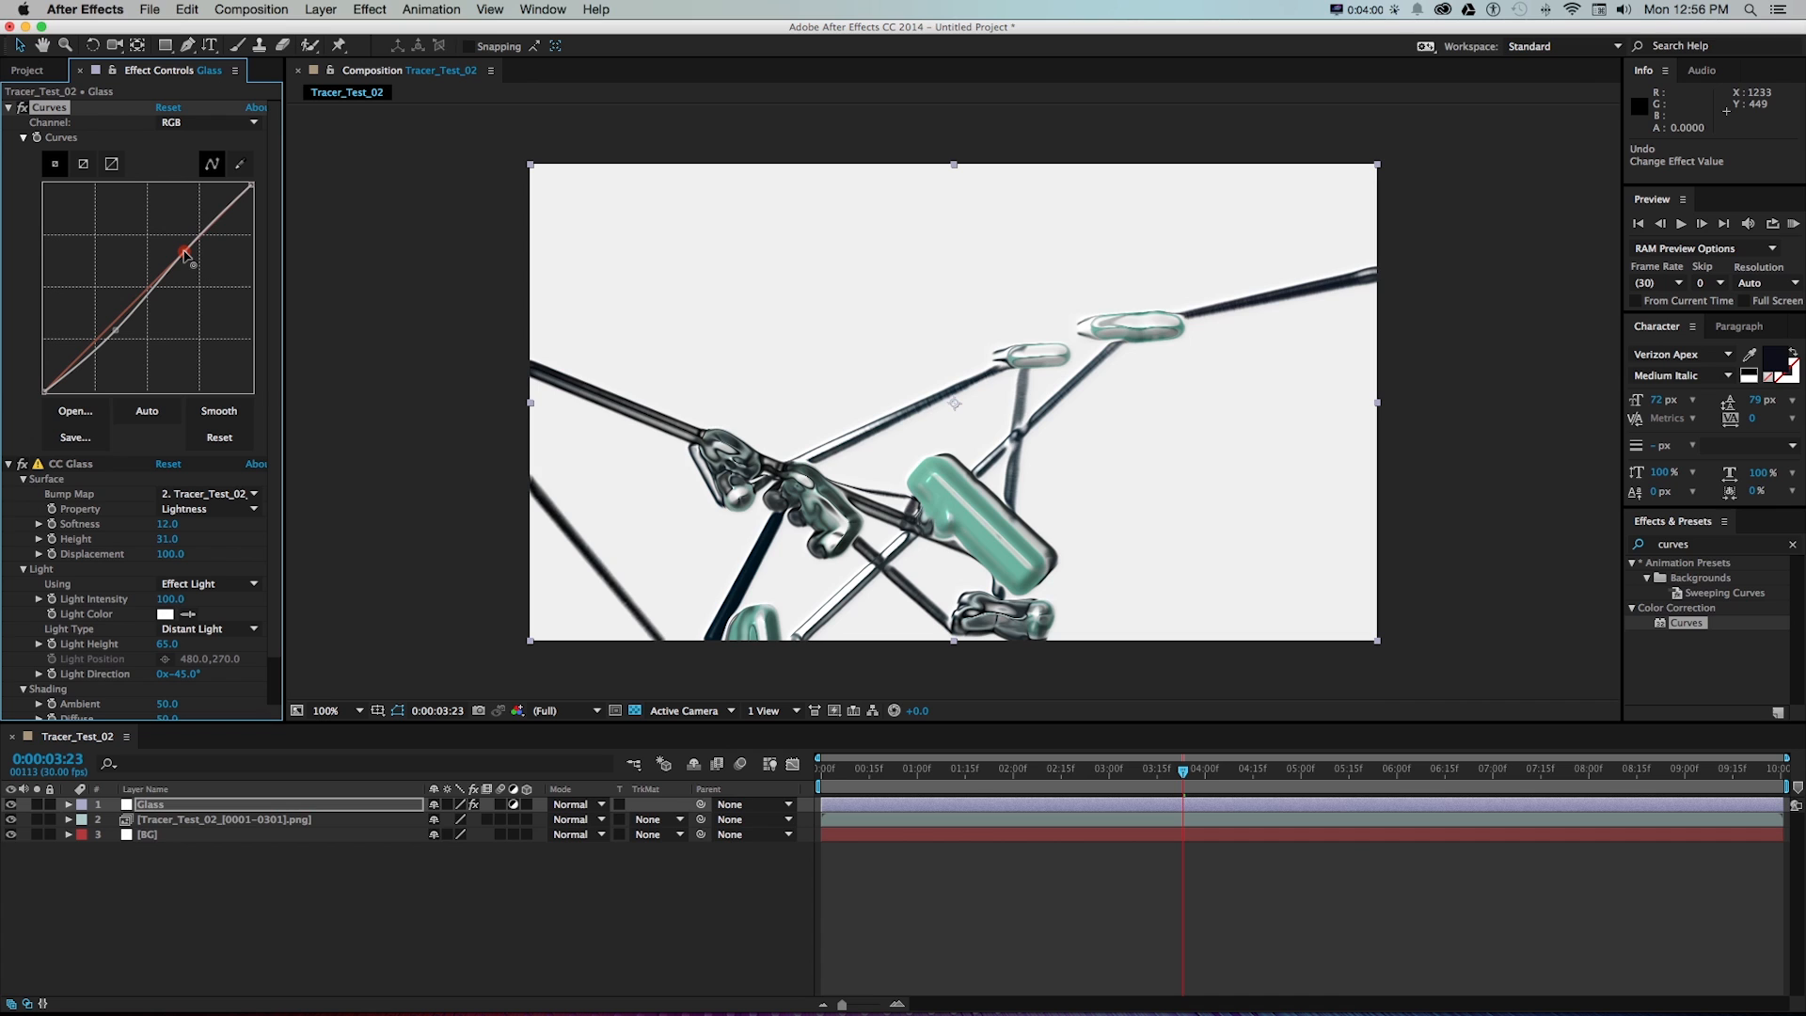
drag(132, 319, 136, 325)
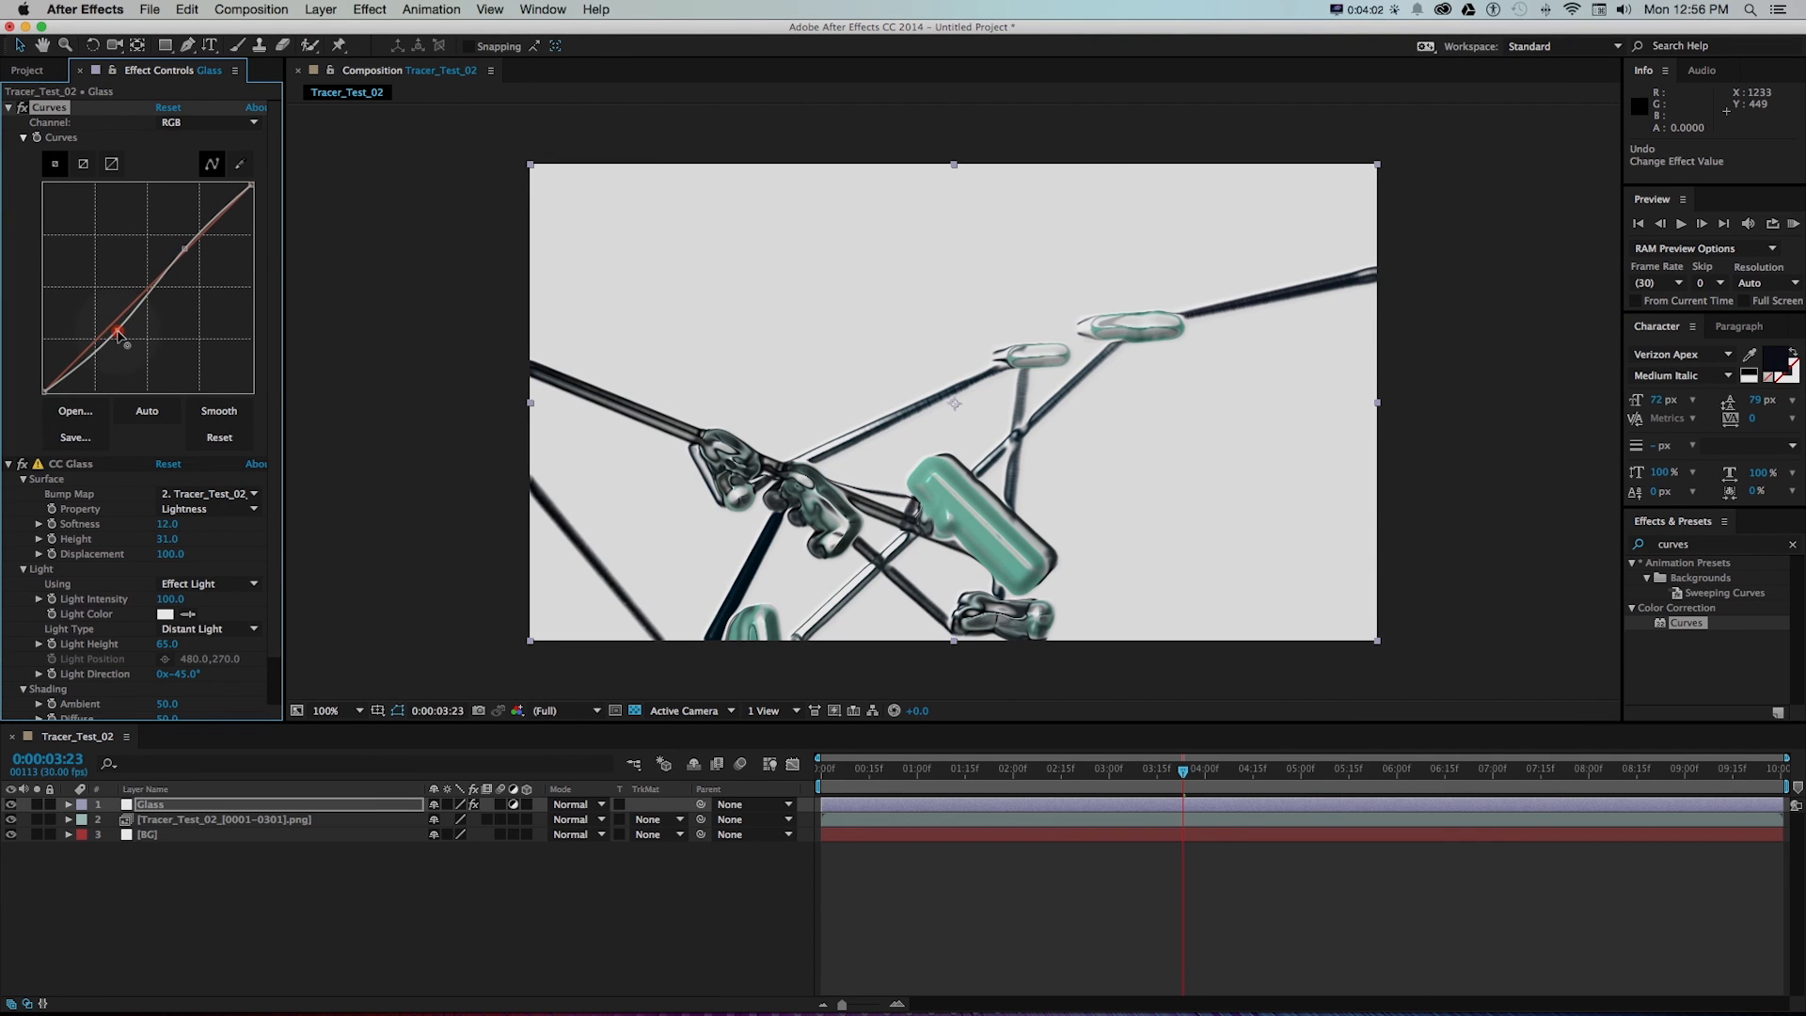
- Preview the glassy animation and search for the Hue/Saturation effect
drag(866, 772, 1410, 769)
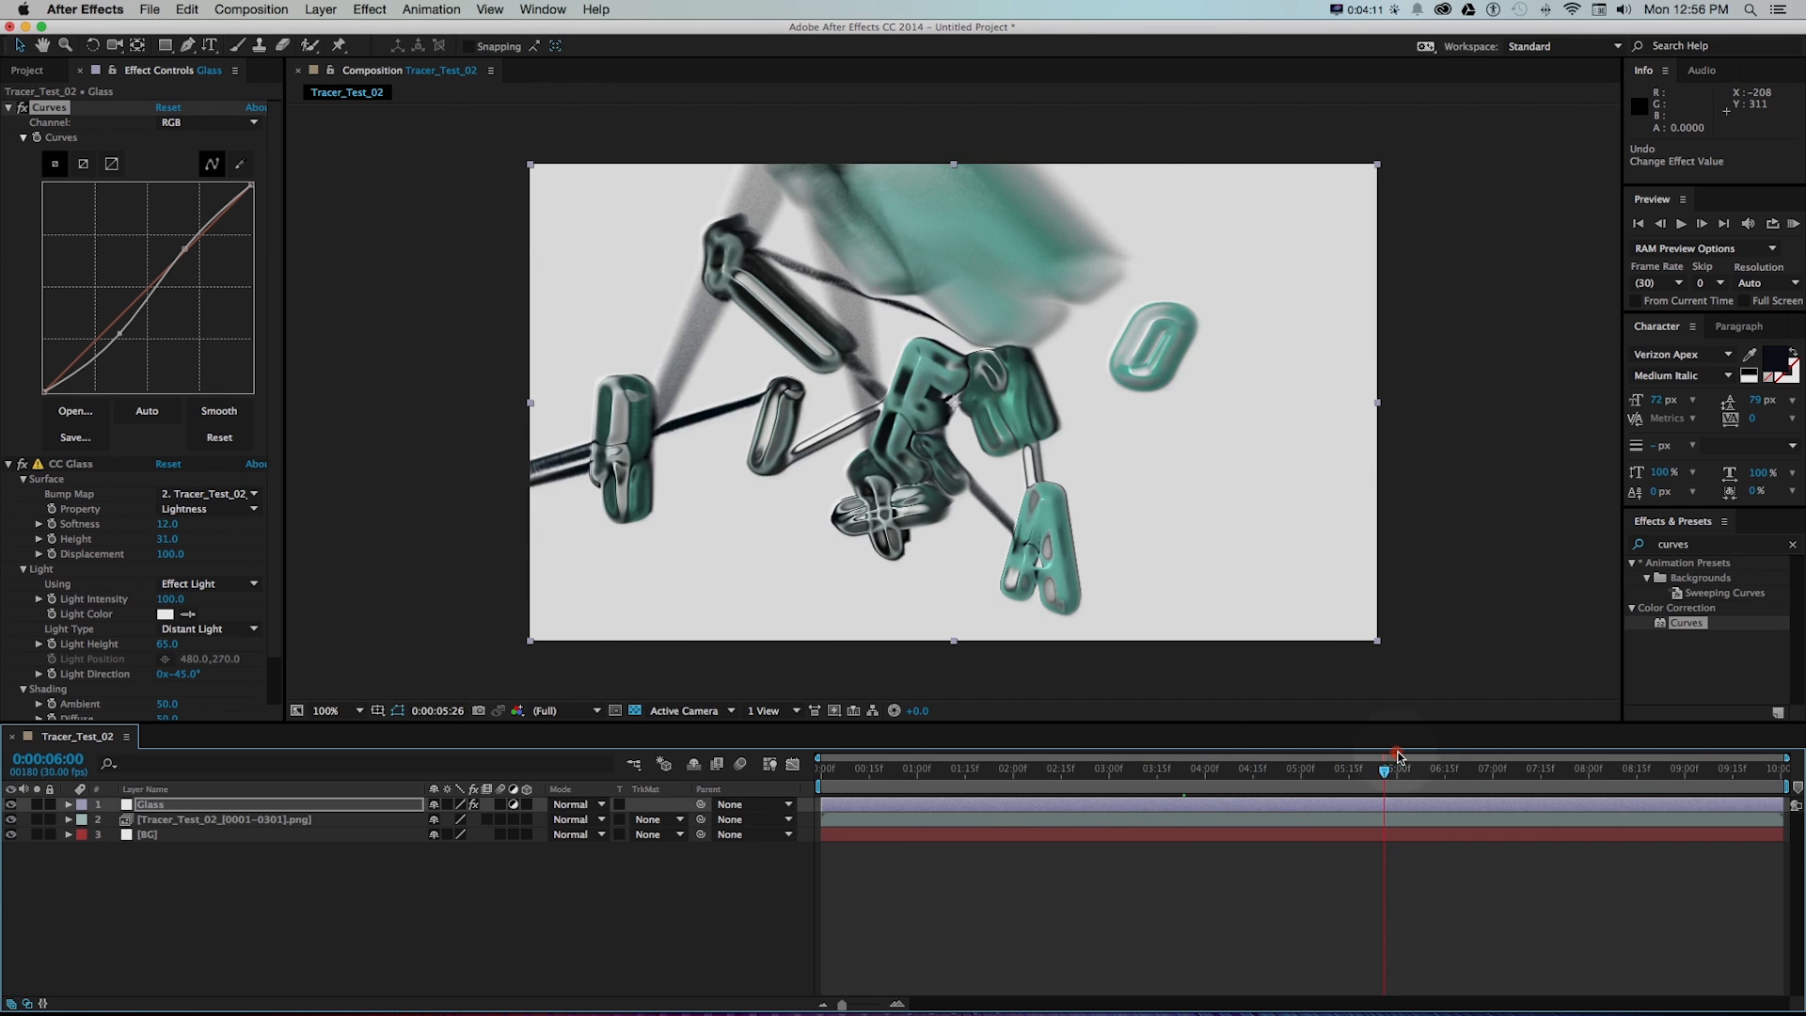
click(918, 770)
key(space)
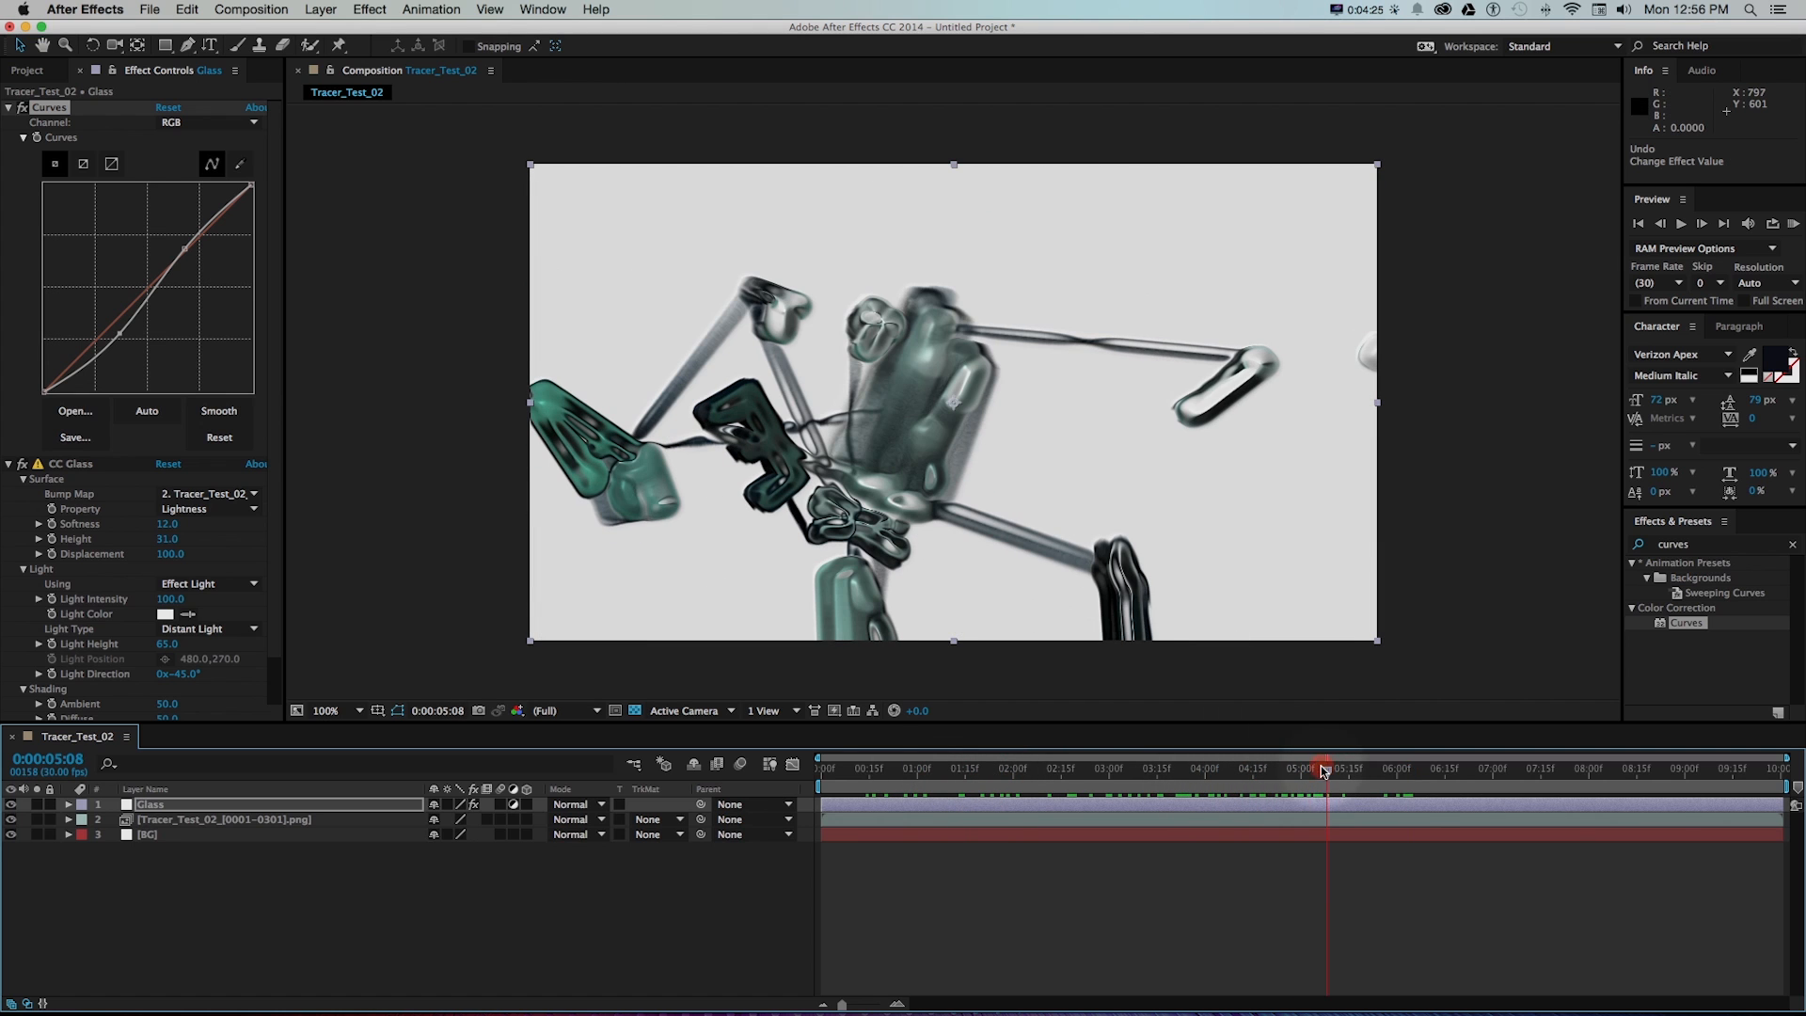
click(1672, 545)
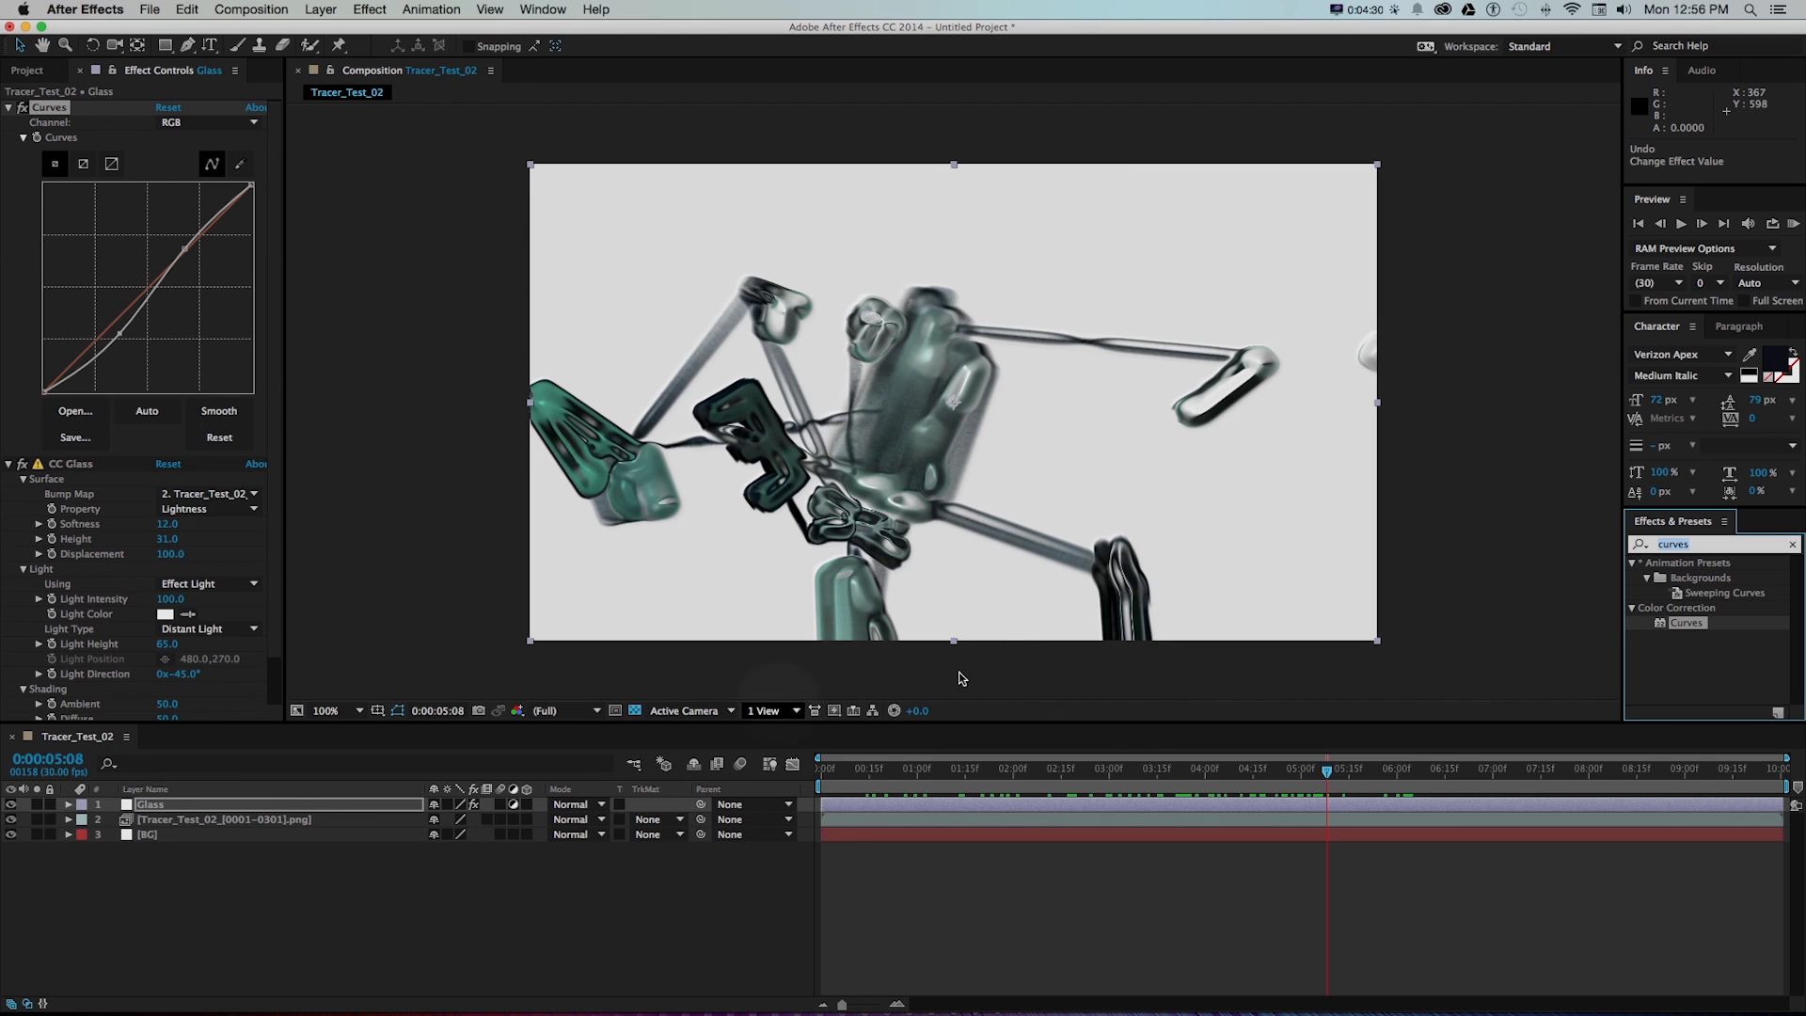
text(hue)
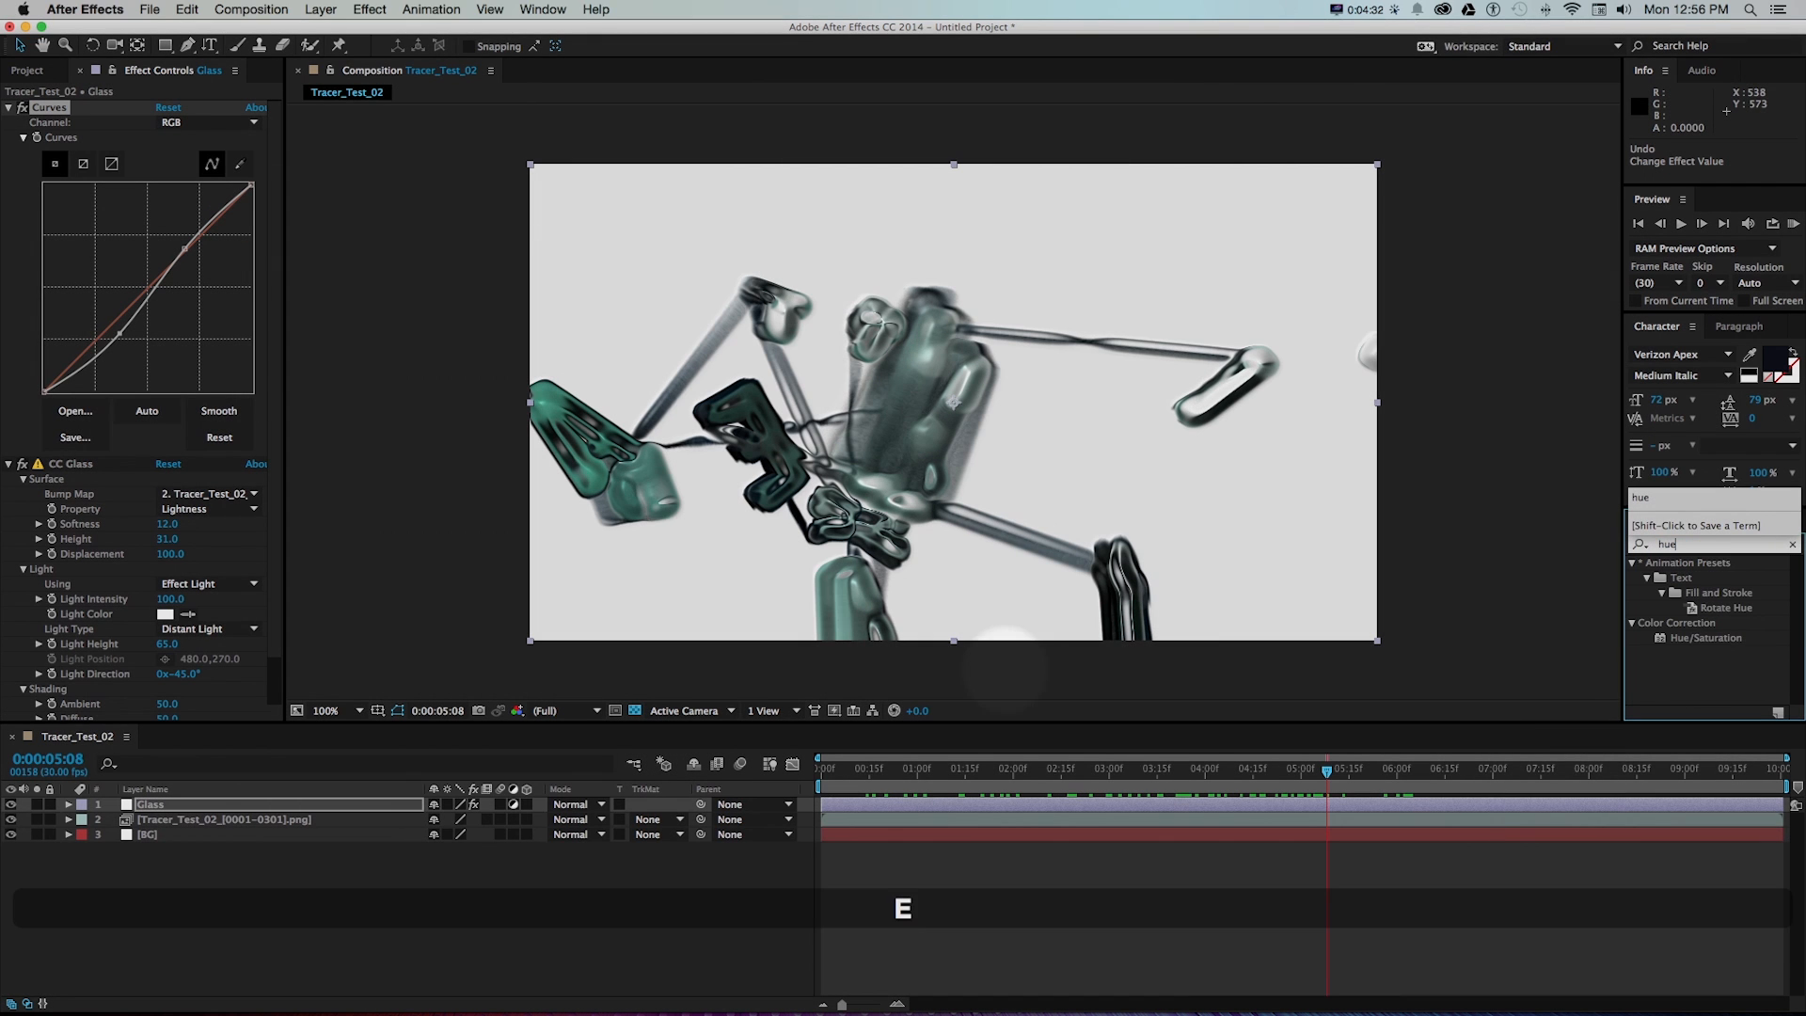
- Apply Hue/Saturation to the Tracer_Test_02 footage with Colorize on and saturation 65 for a red tint
click(1659, 640)
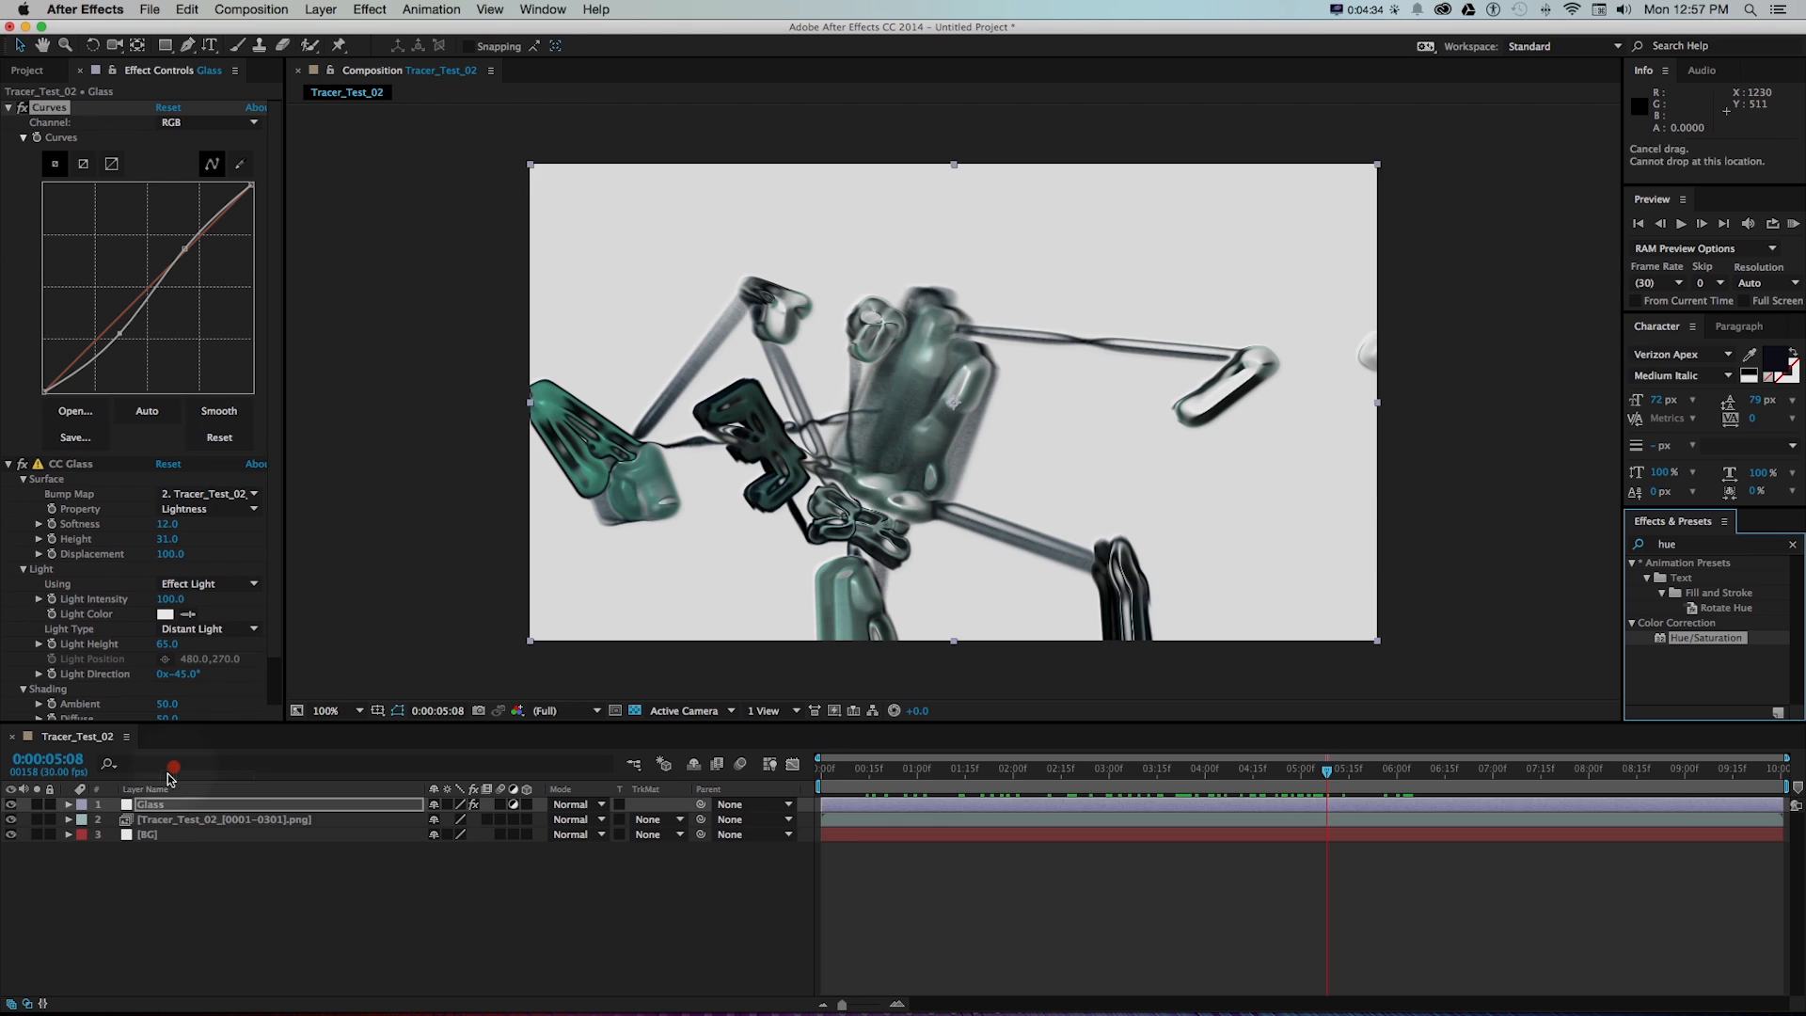
drag(169, 776, 212, 820)
double_click(79, 114)
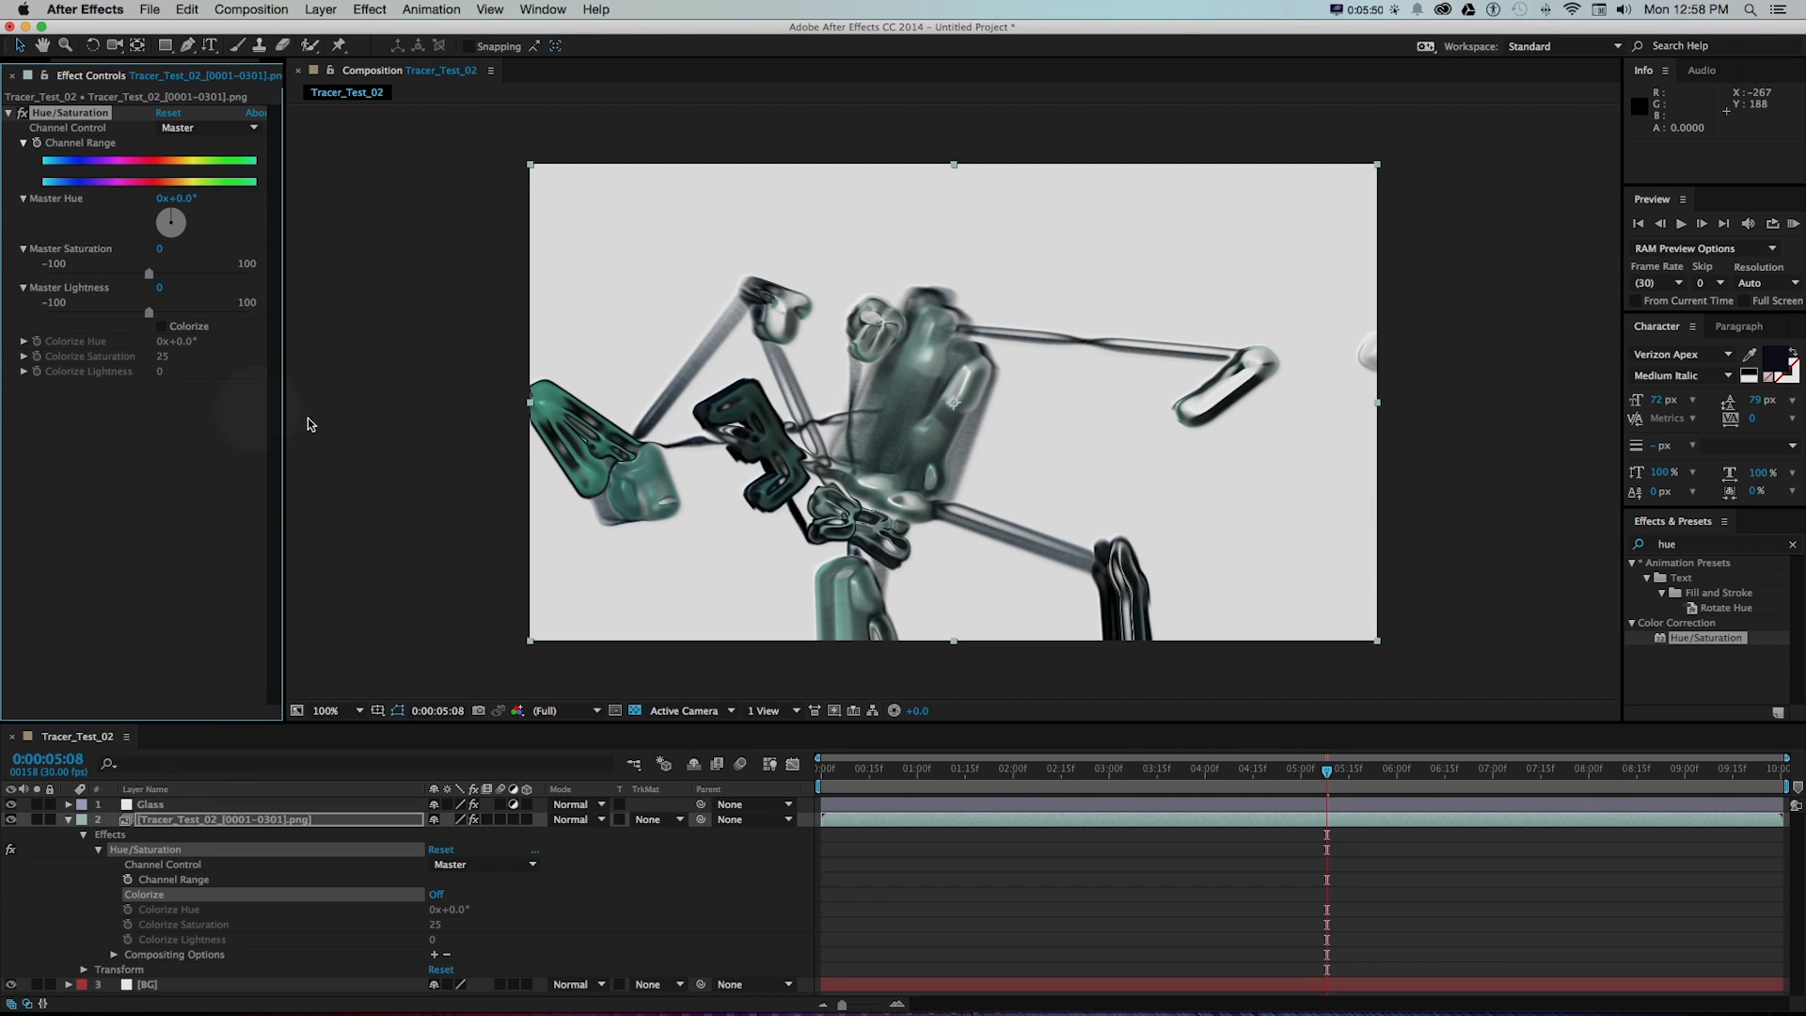
drag(924, 769, 1079, 769)
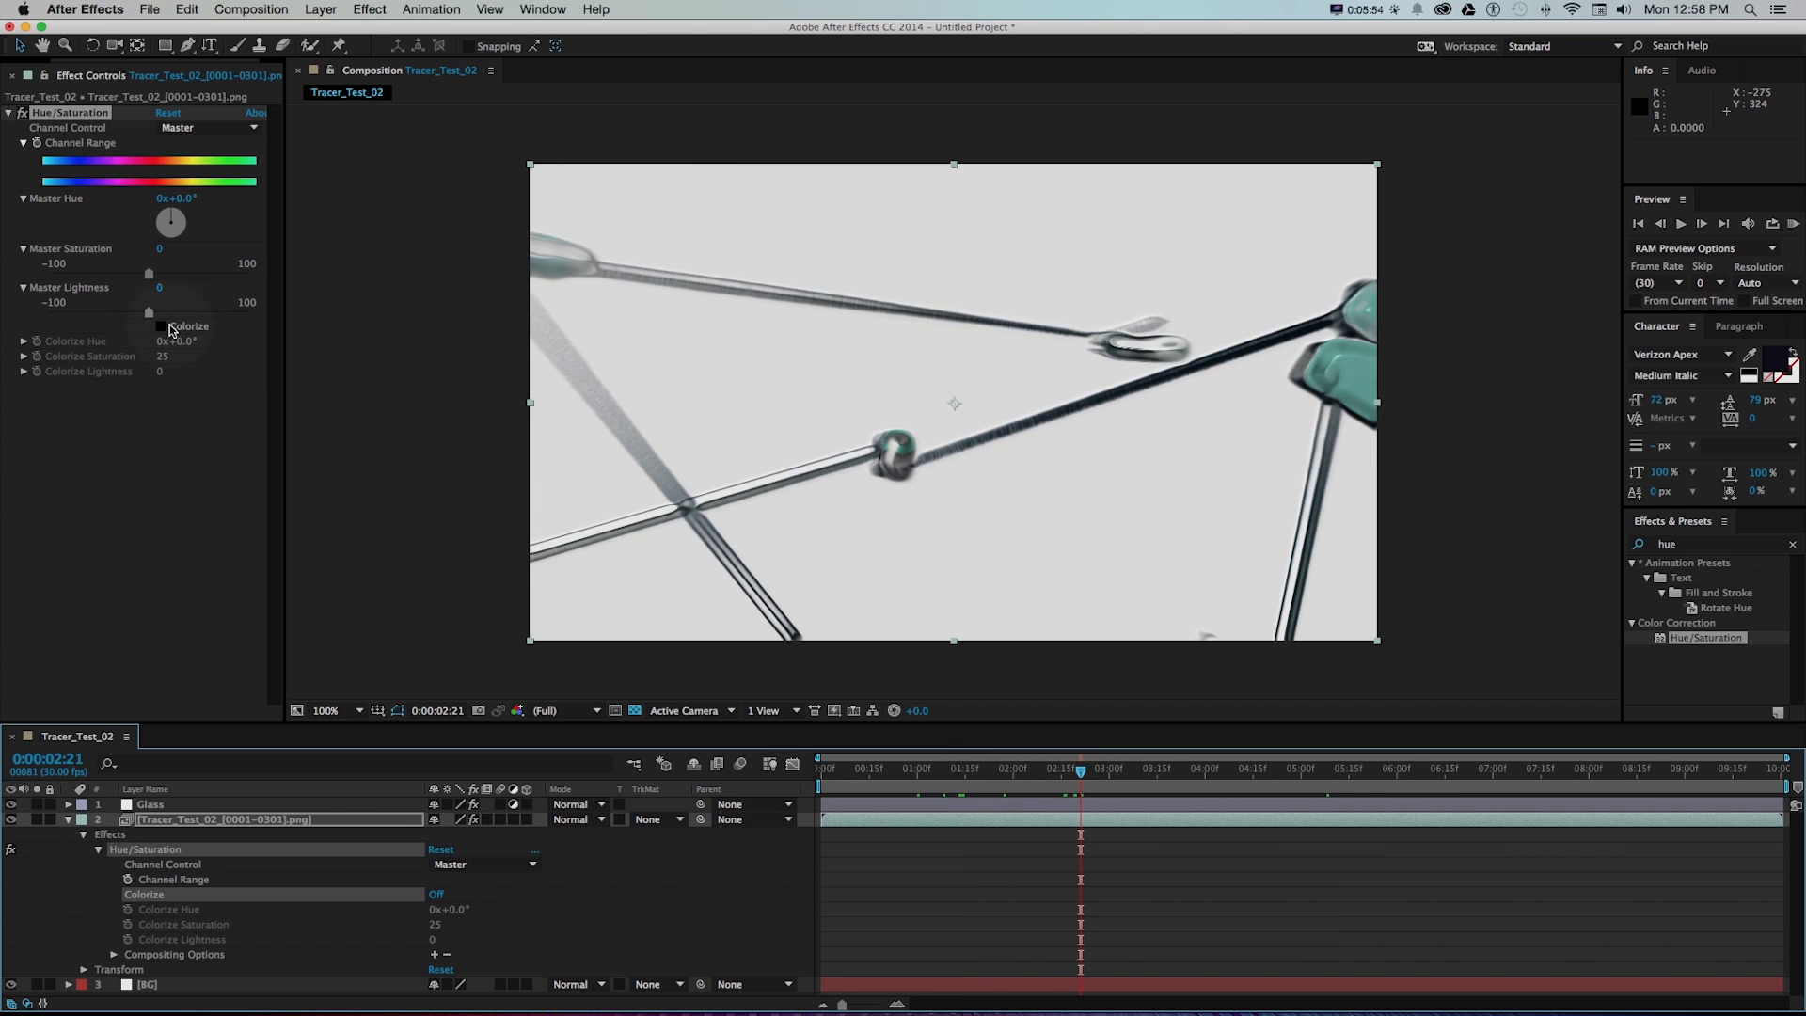
click(170, 327)
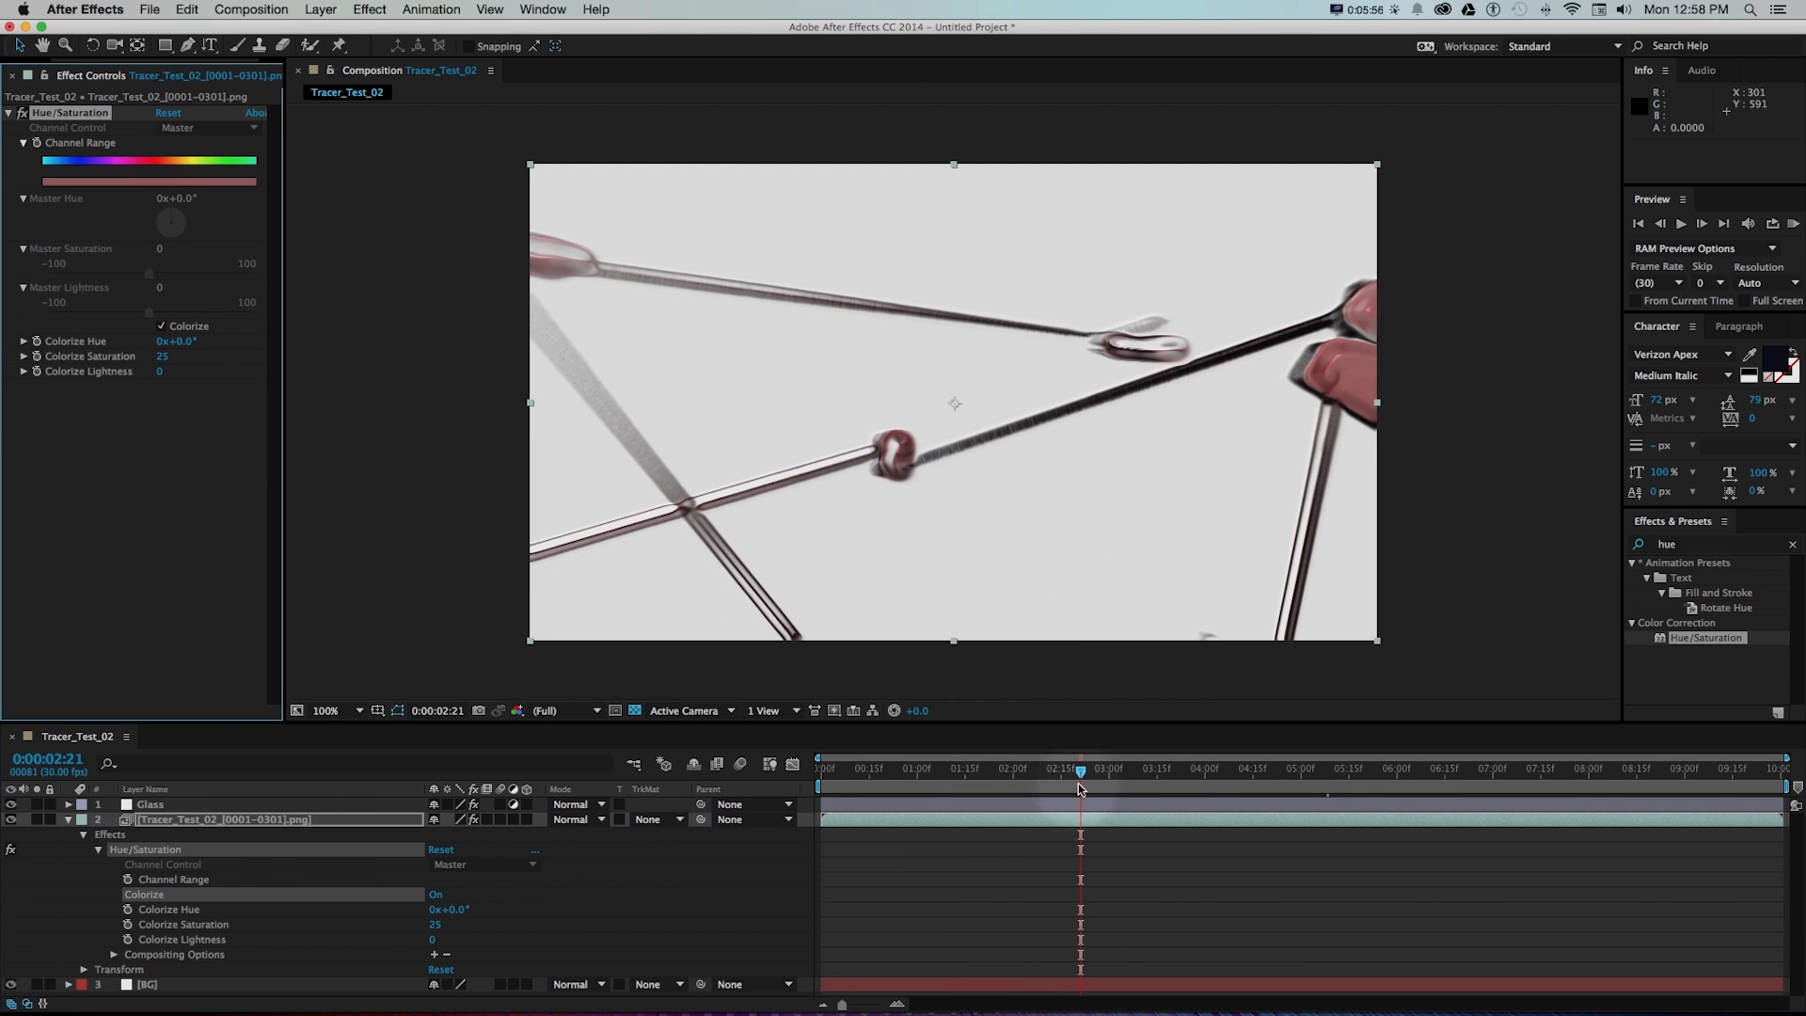
drag(1078, 772, 1173, 772)
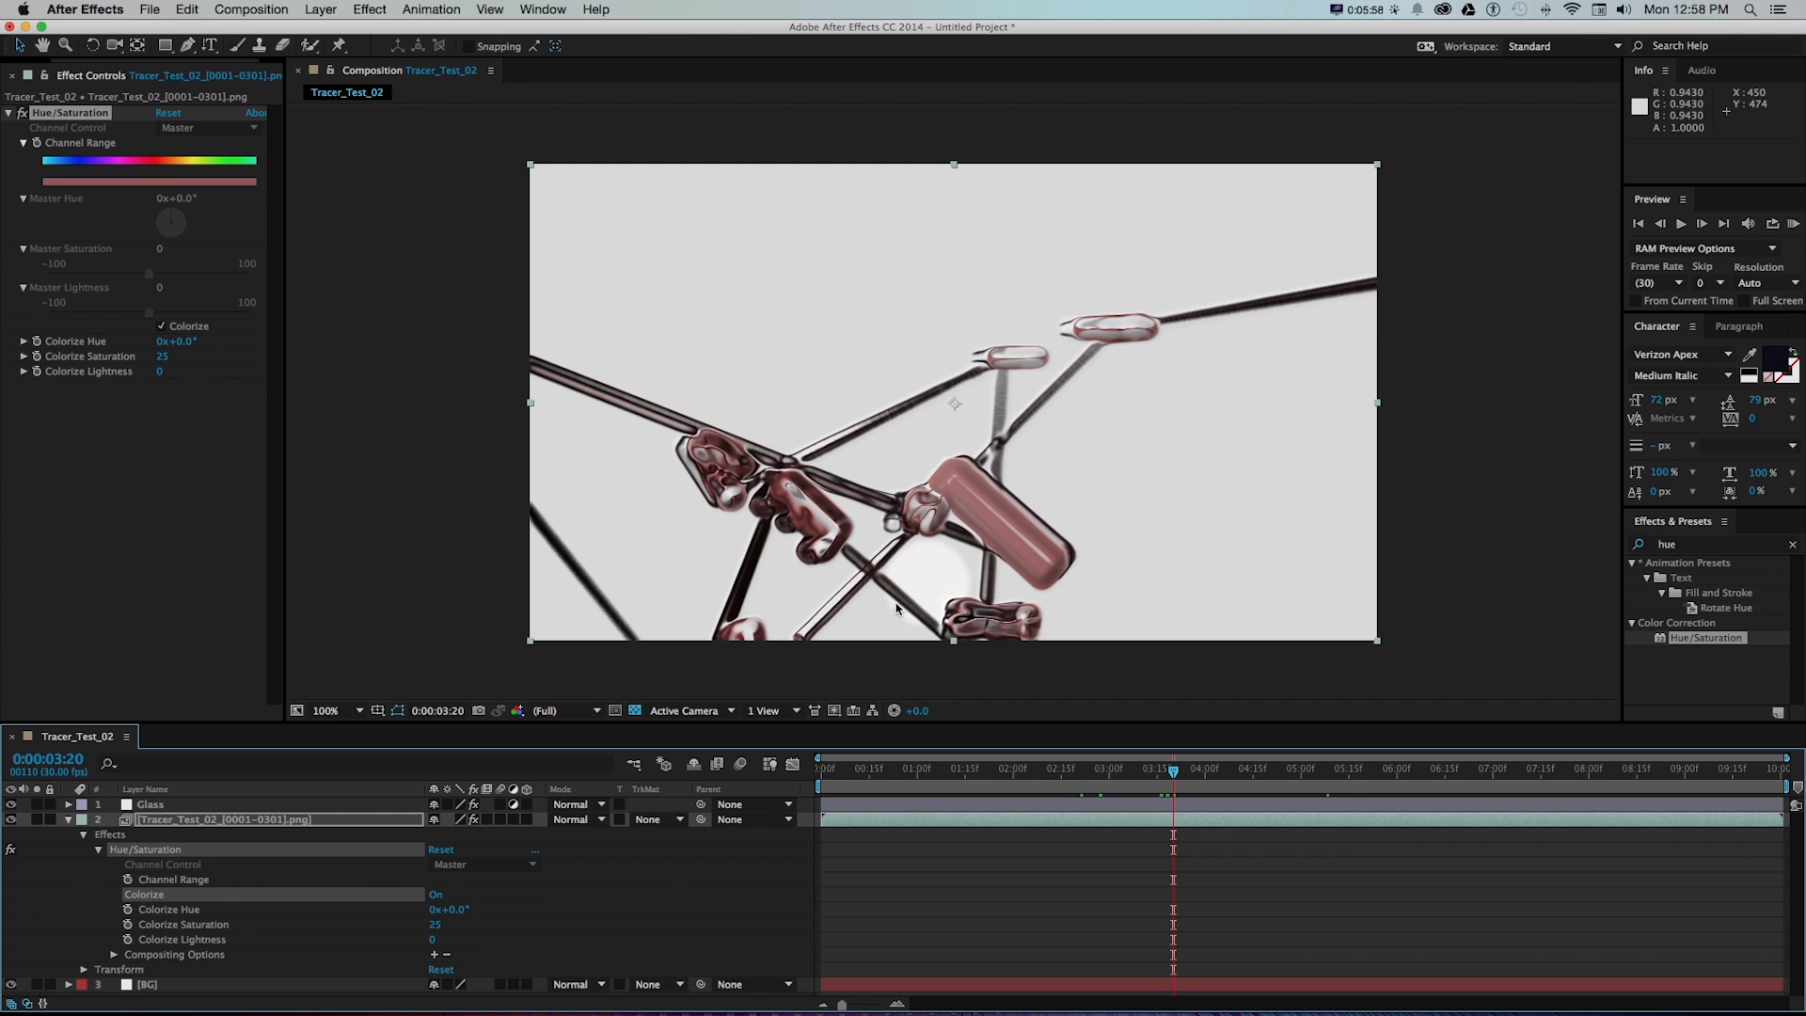
drag(160, 358, 181, 357)
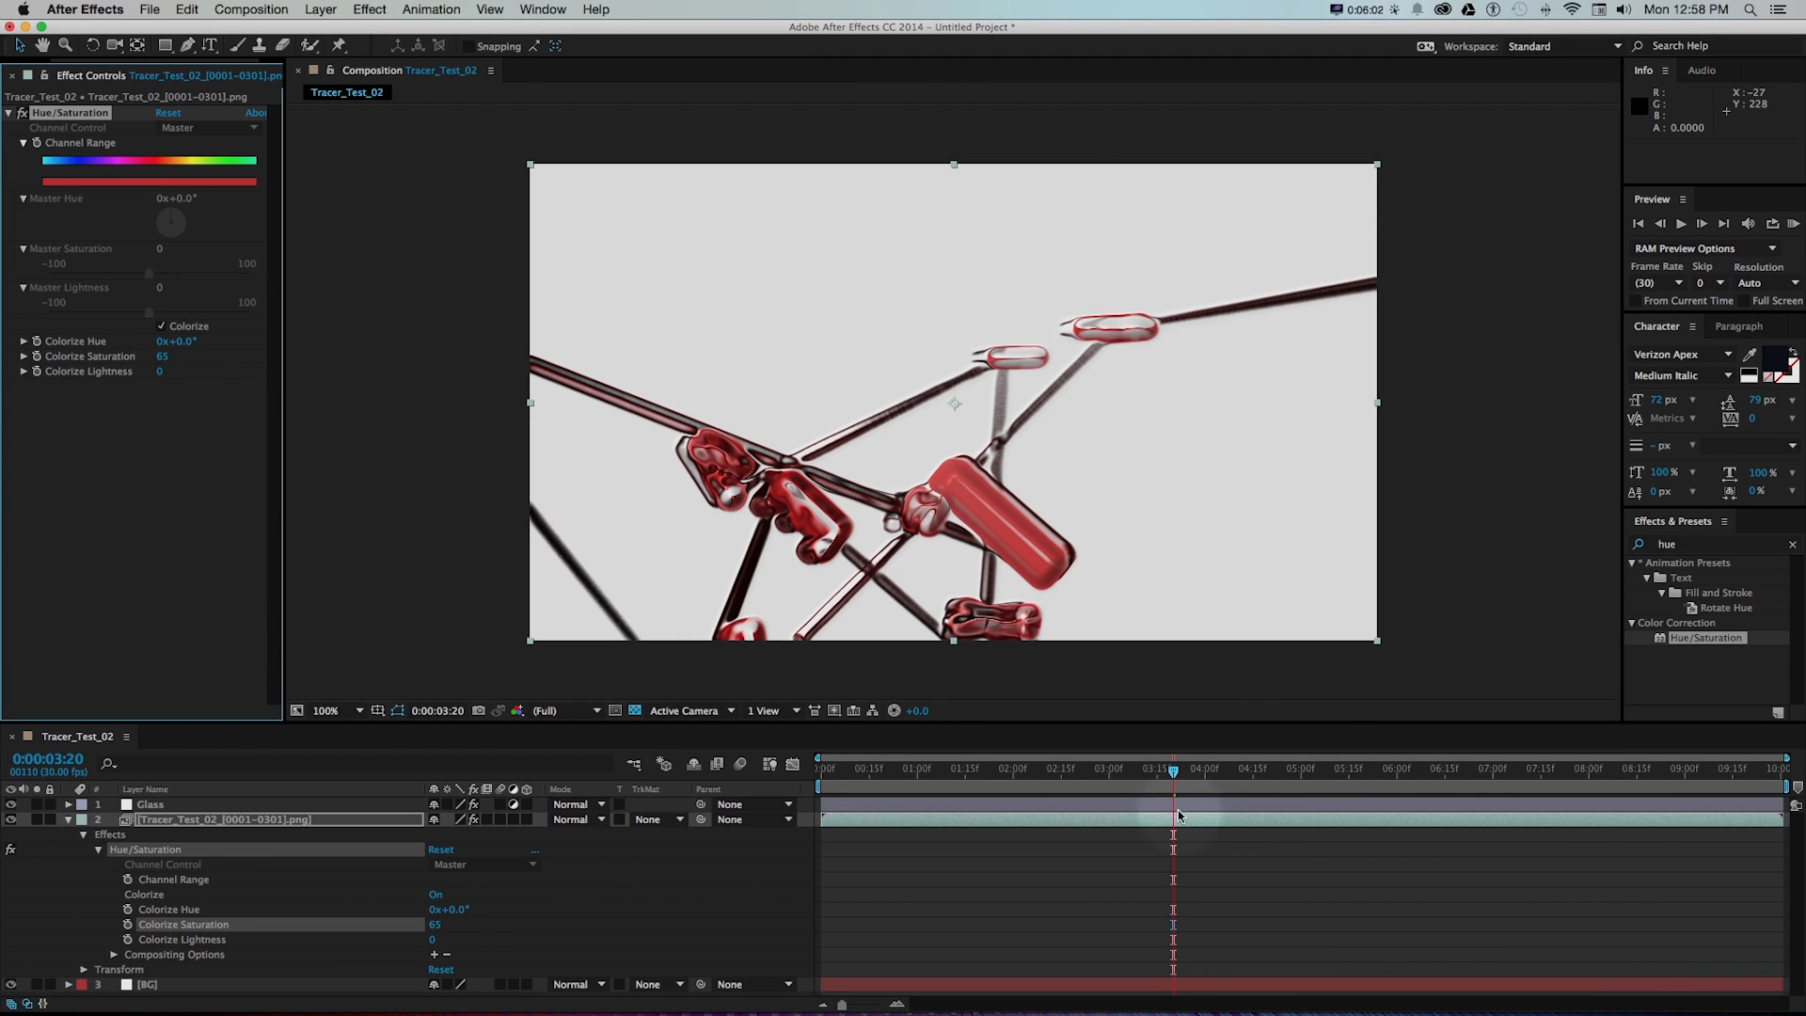
mouse_move(1247, 770)
mouse_down()
mouse_move(1137, 765)
mouse_move(1209, 770)
mouse_up()
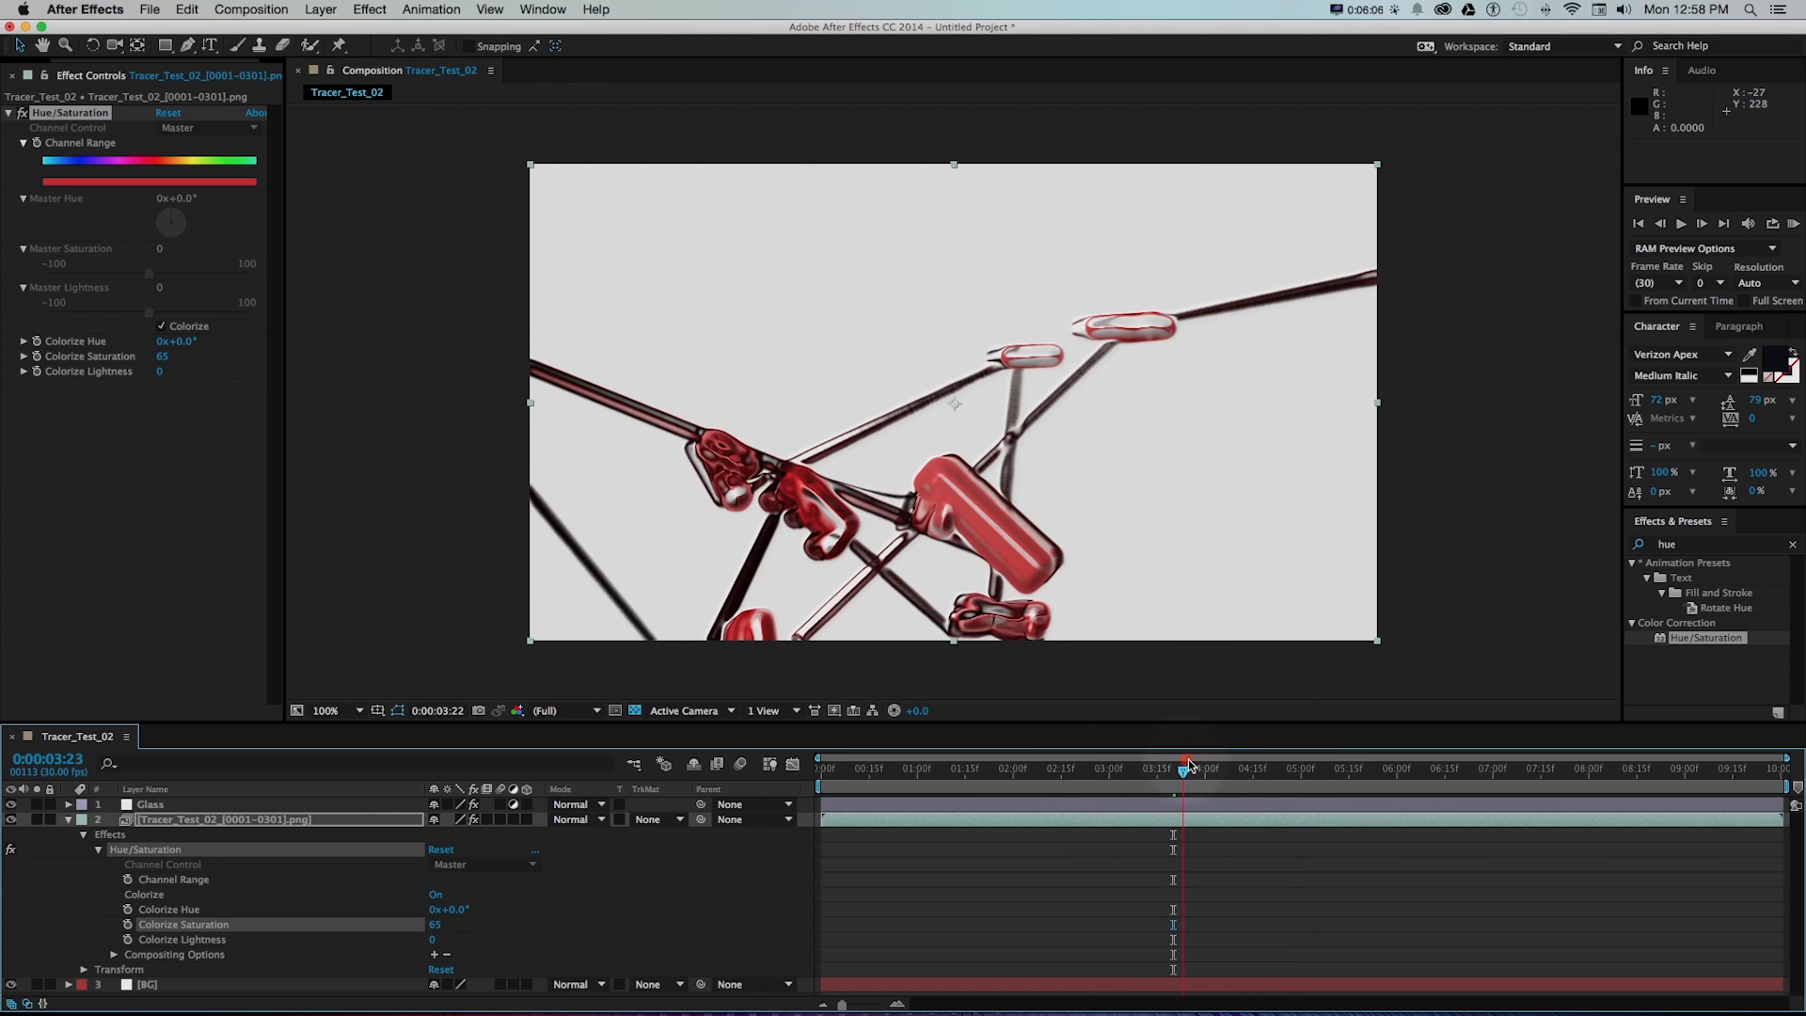
key(space)
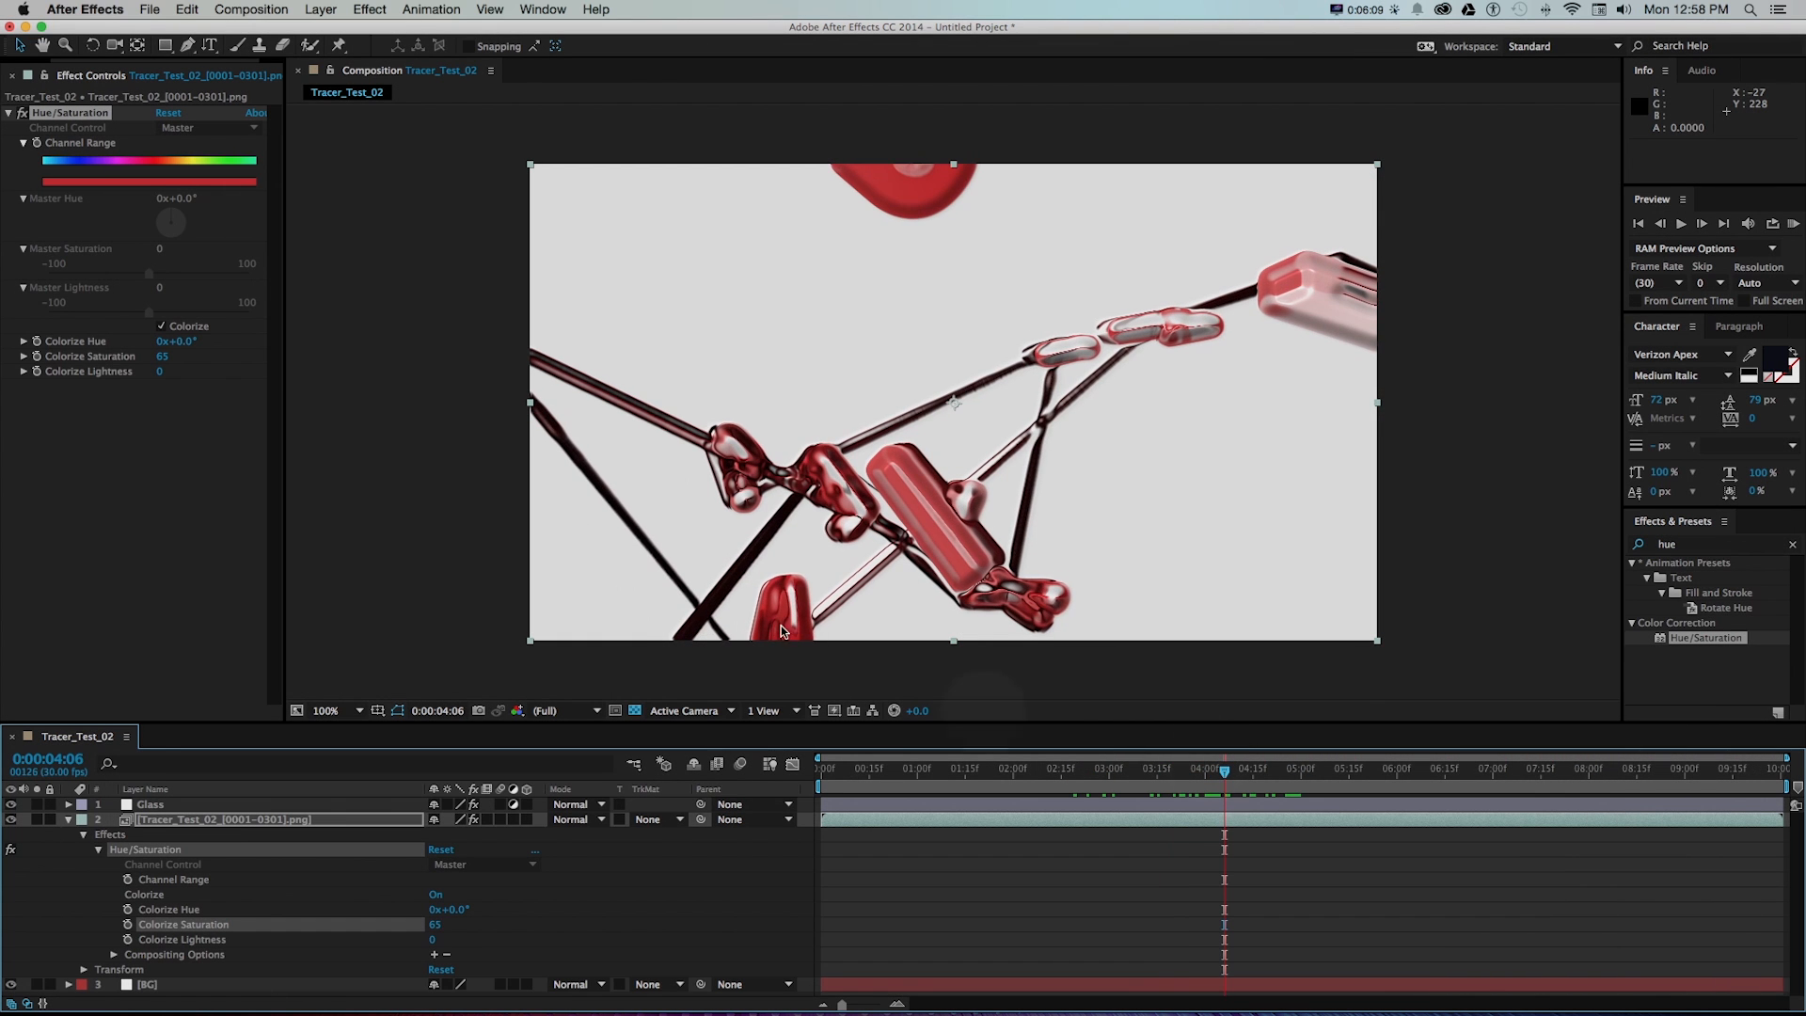
- Try green and teal Colorize Hue values, undoing back to 0°
click(25, 343)
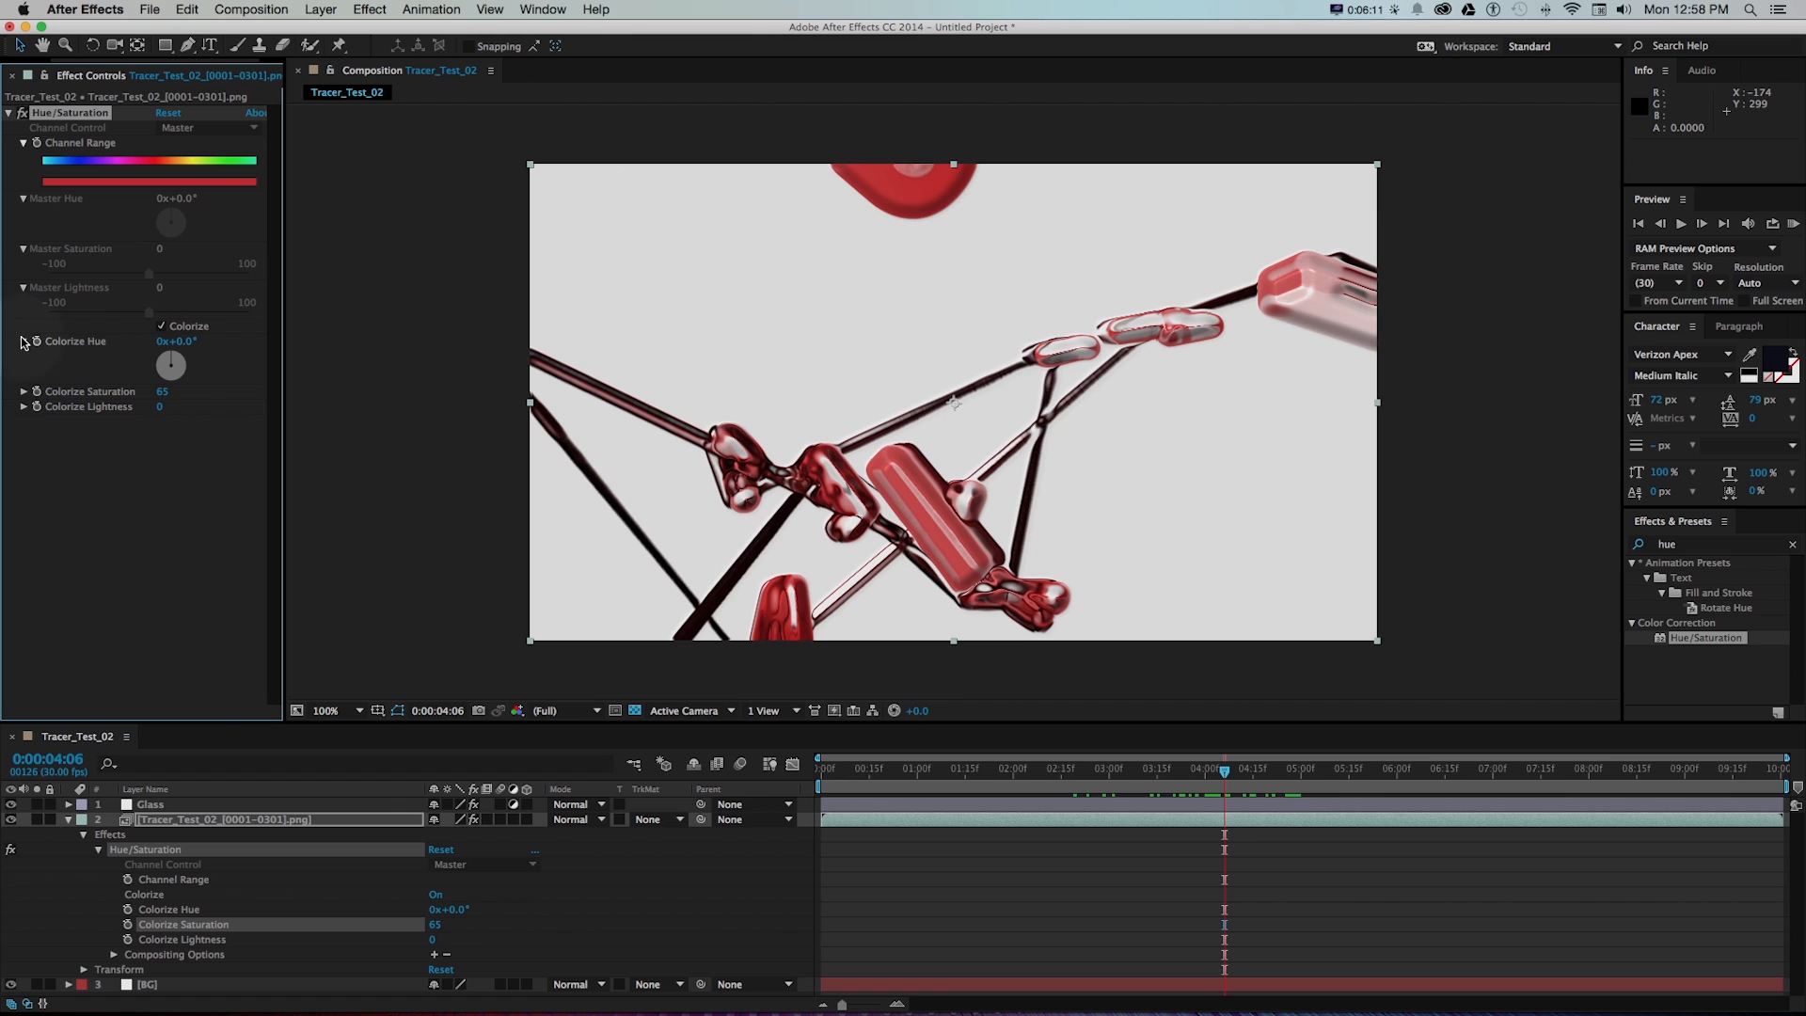
drag(188, 341, 312, 325)
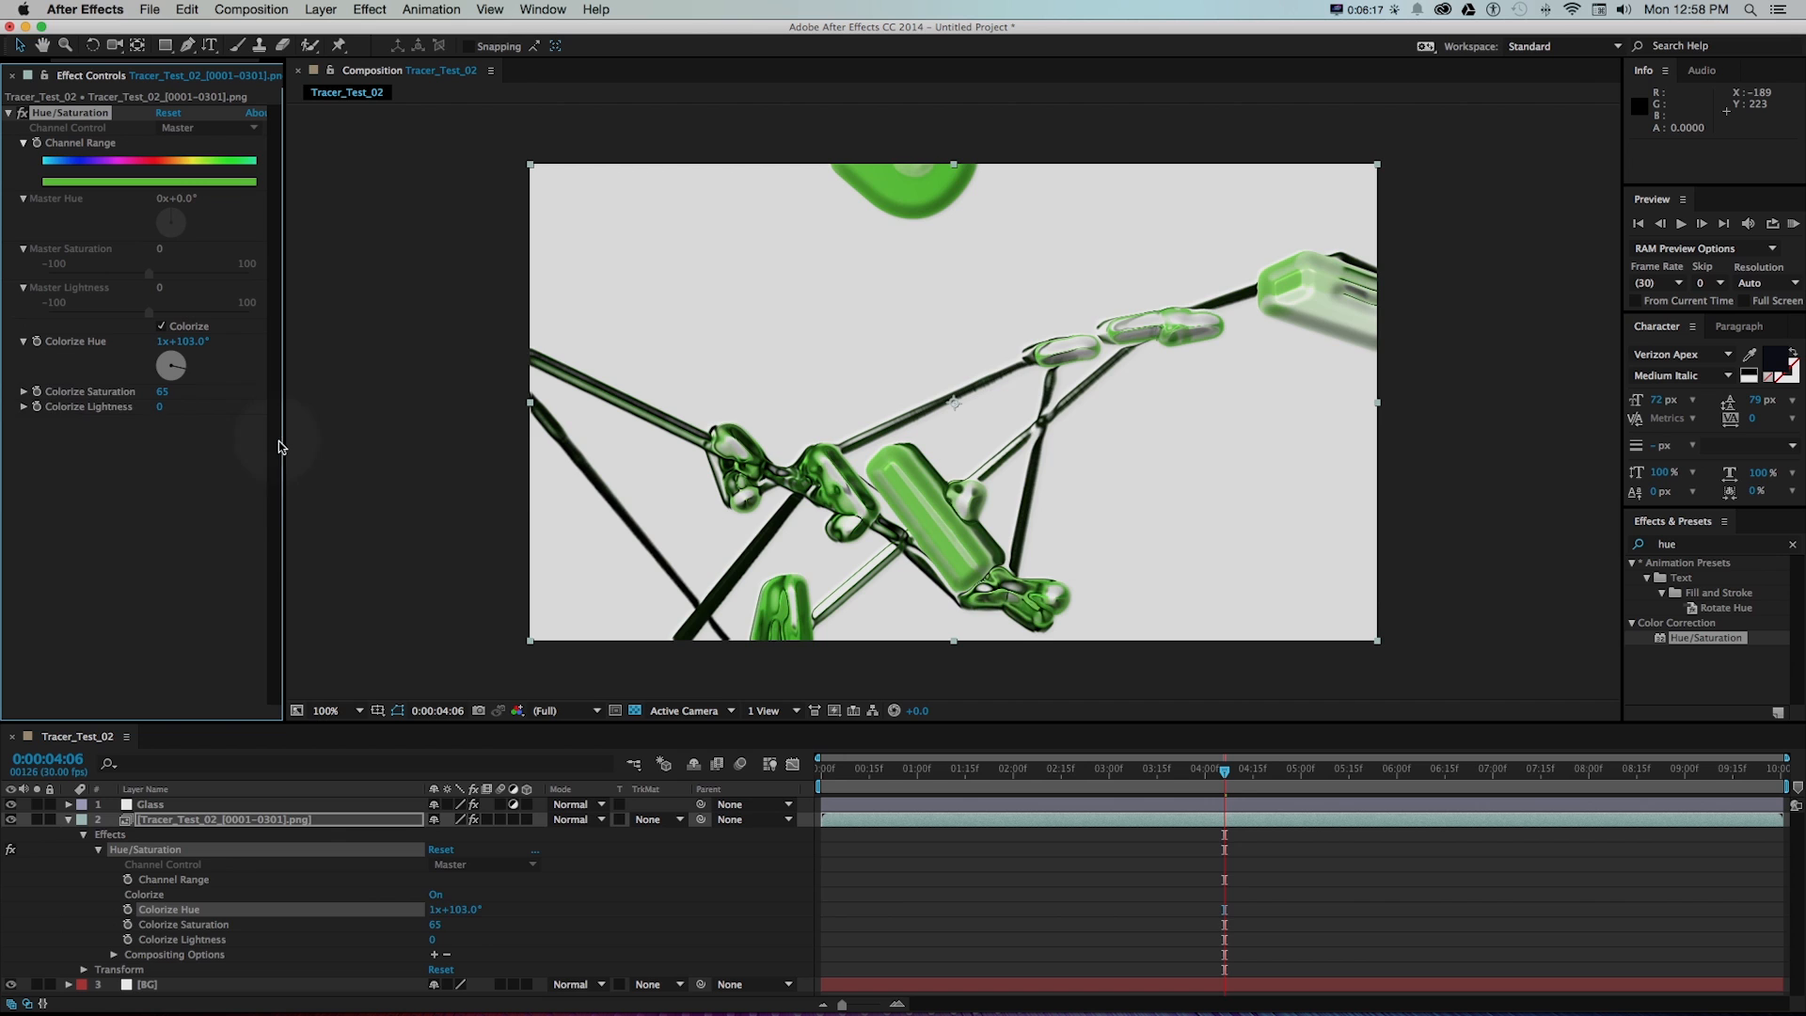
key(super+z)
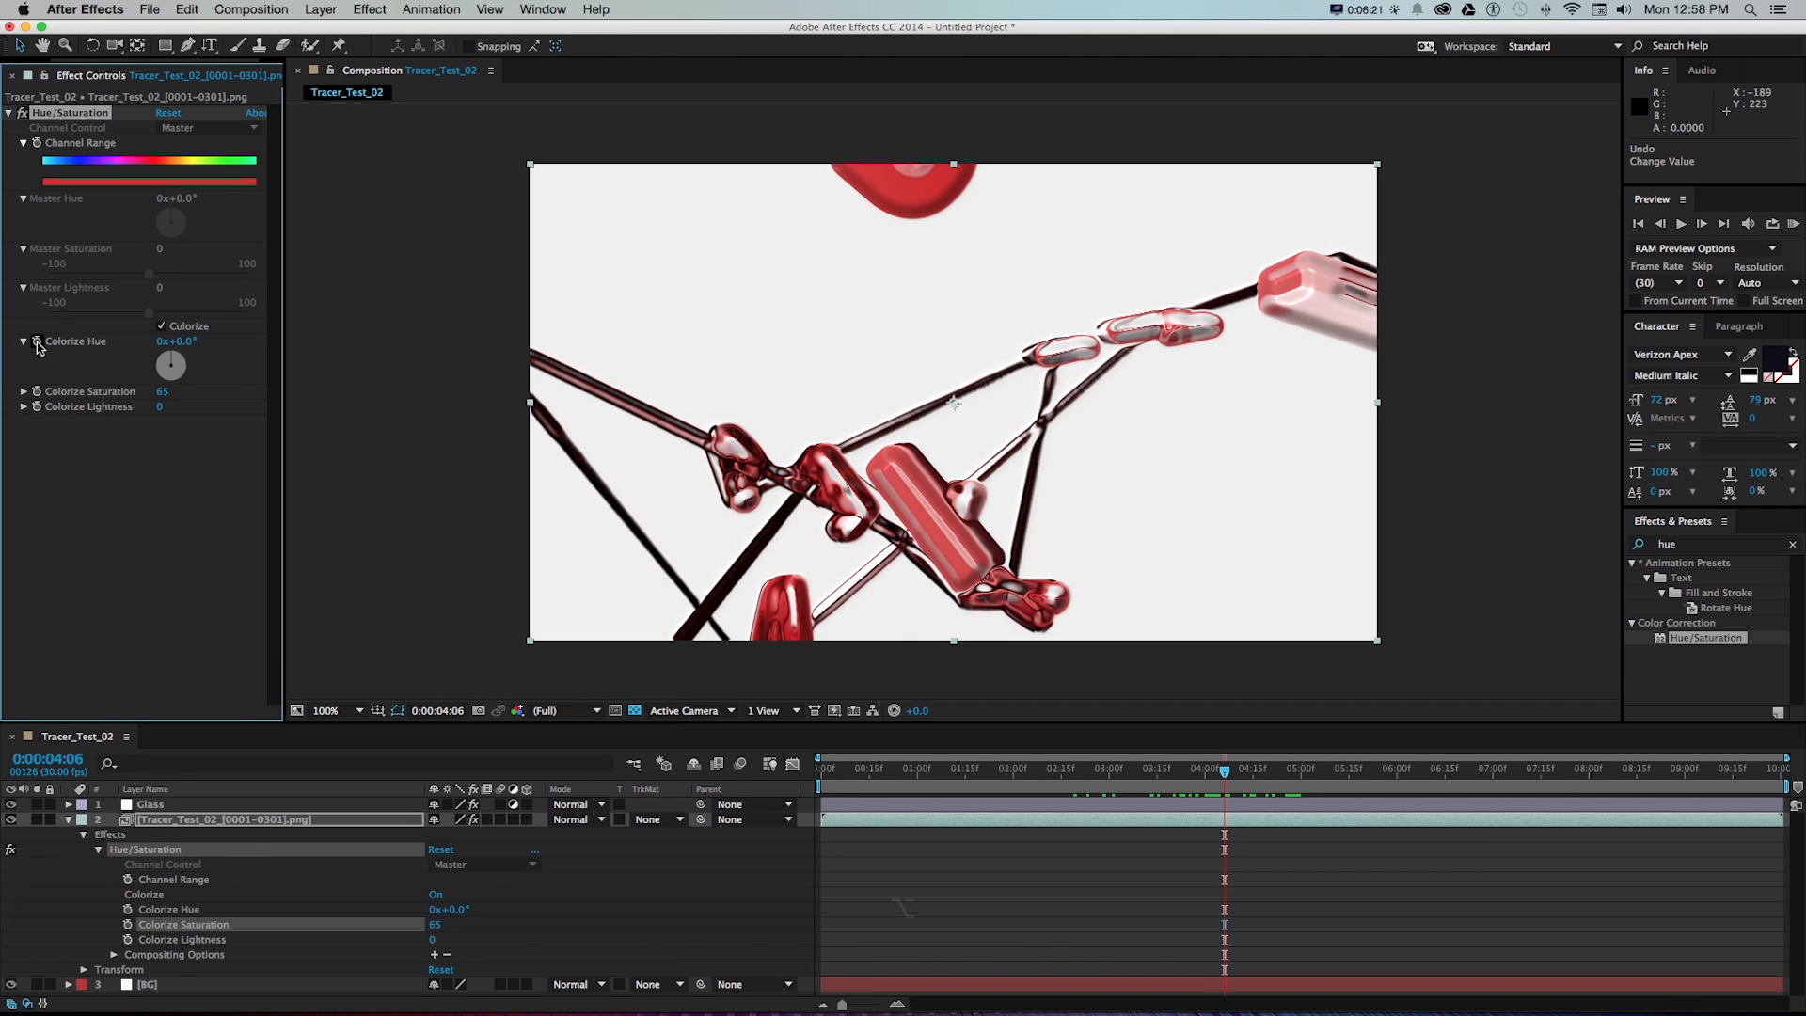
drag(178, 341, 311, 341)
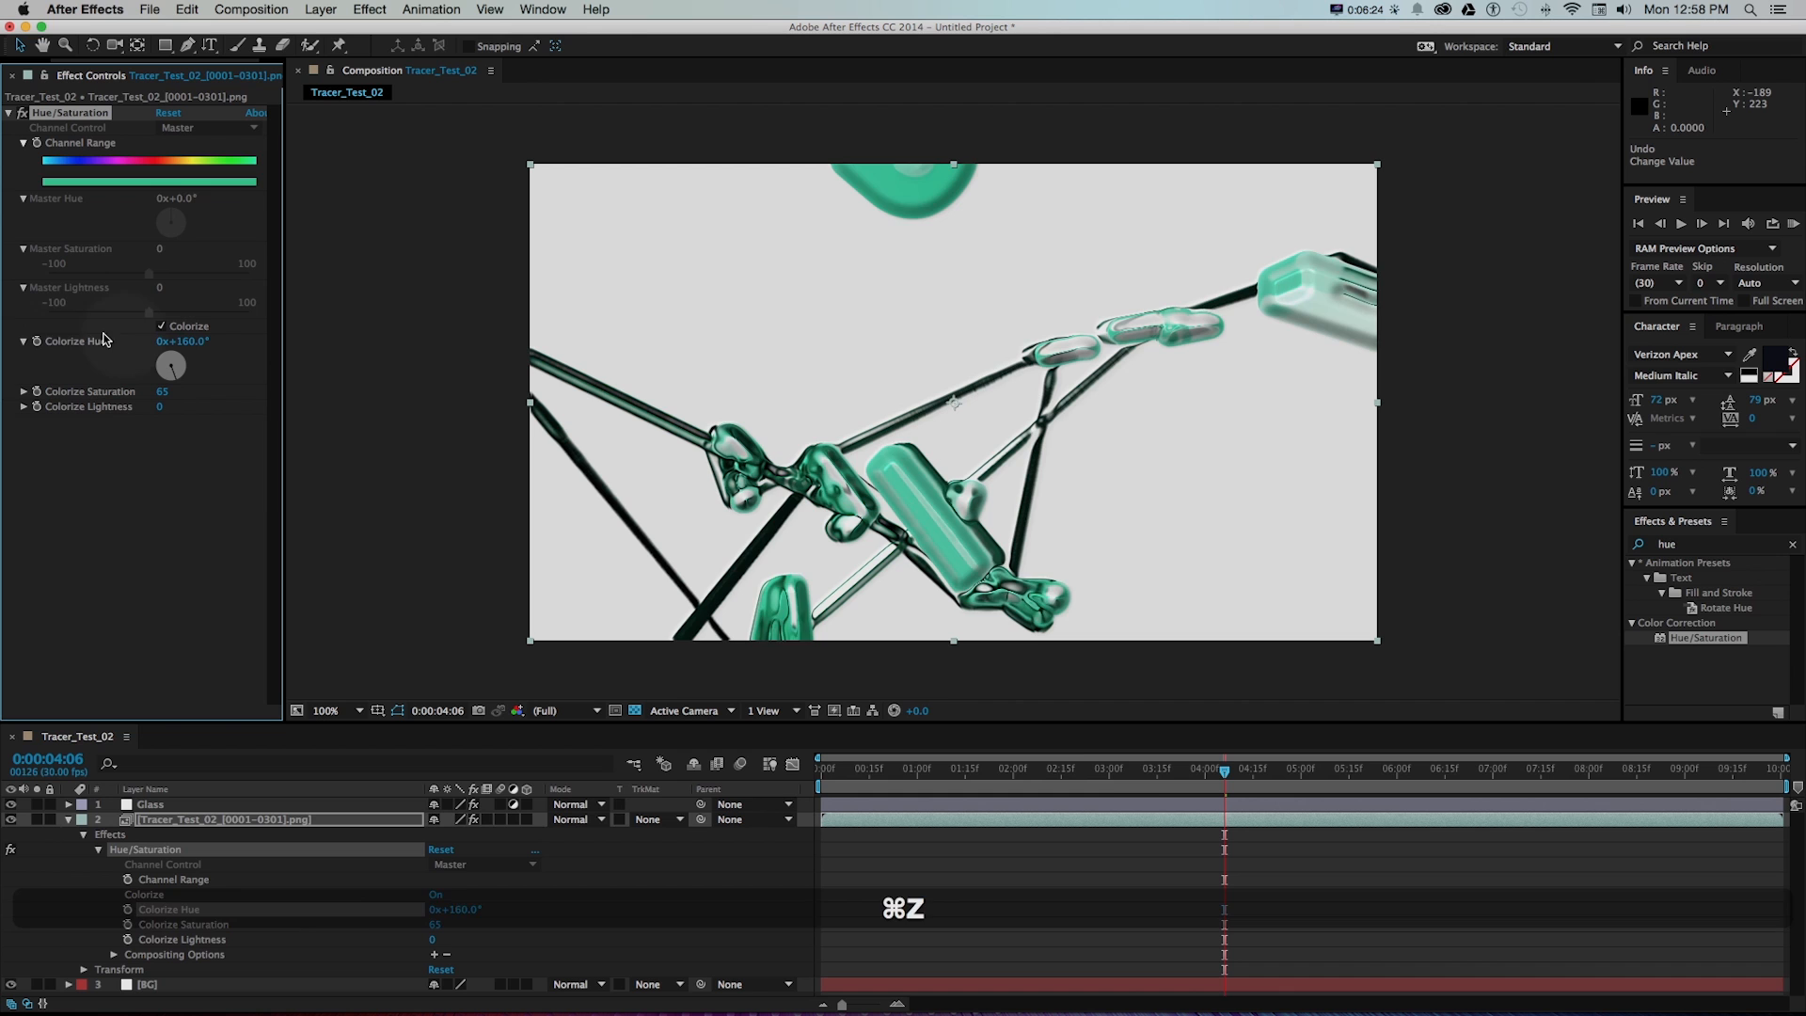
key(super+z)
- Drive Colorize Hue with a time * 50 expression so the tint cycles over time
alt+click(38, 344)
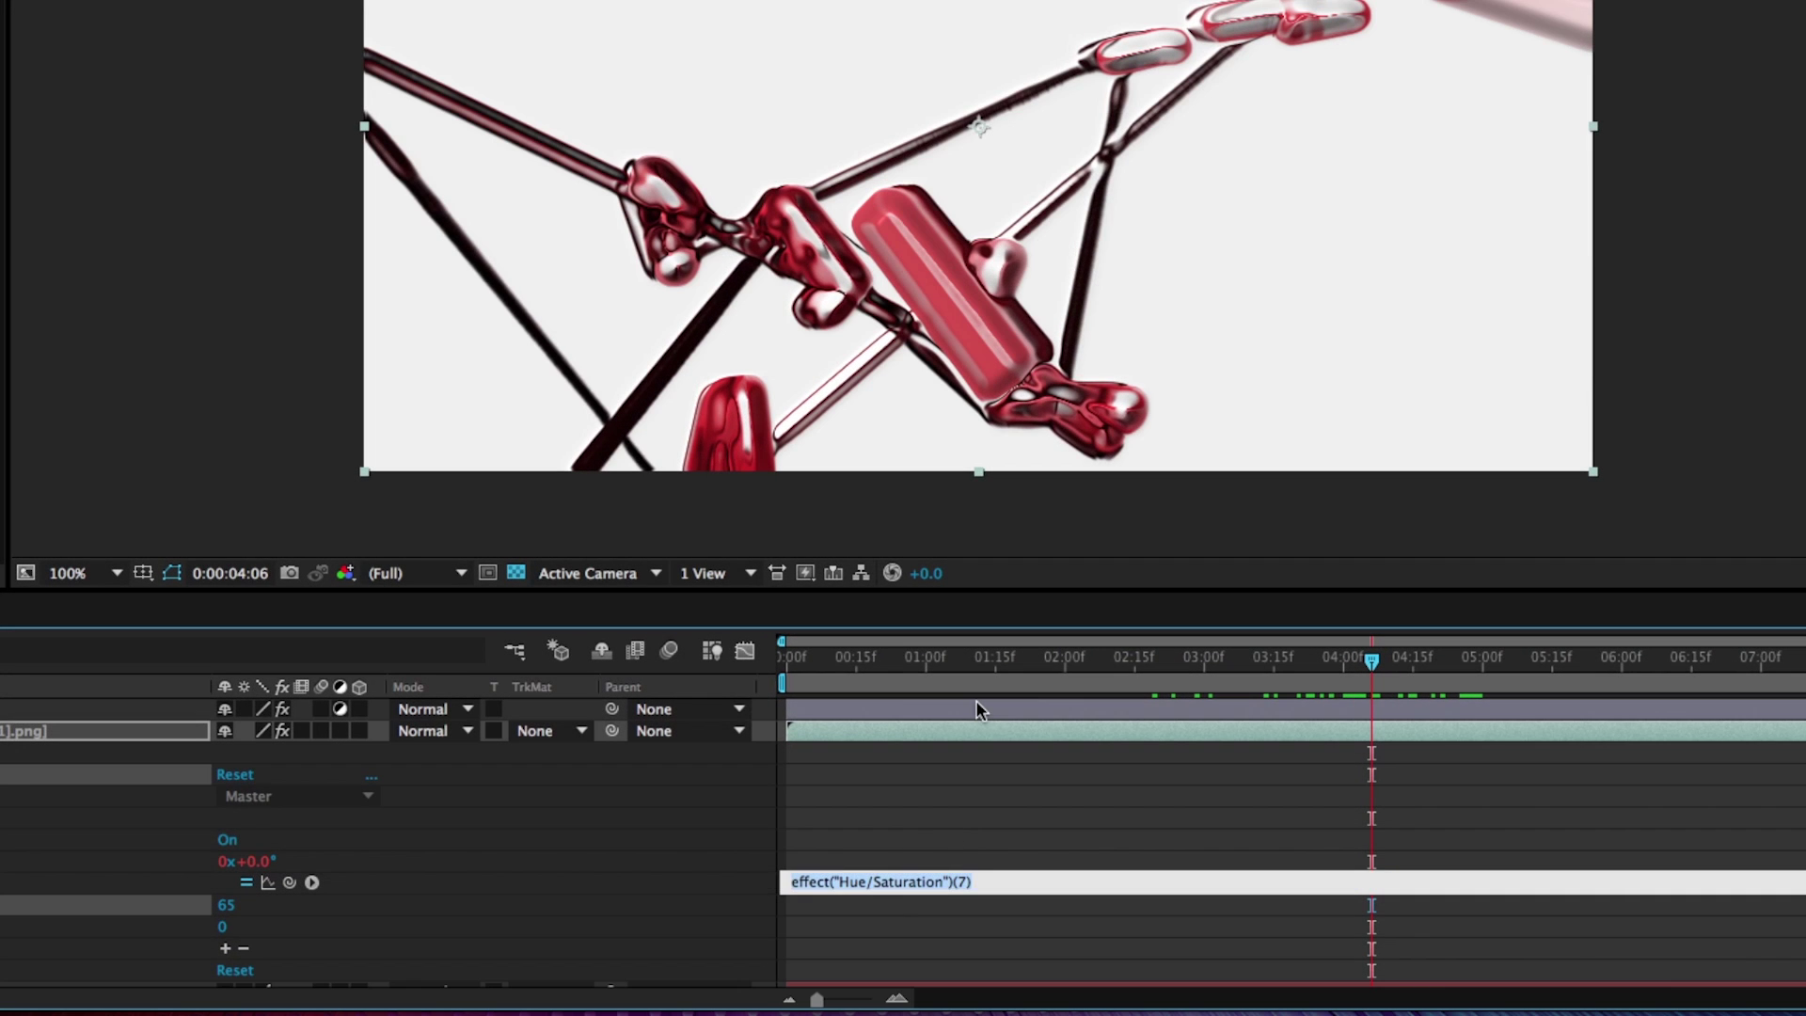
text(time)
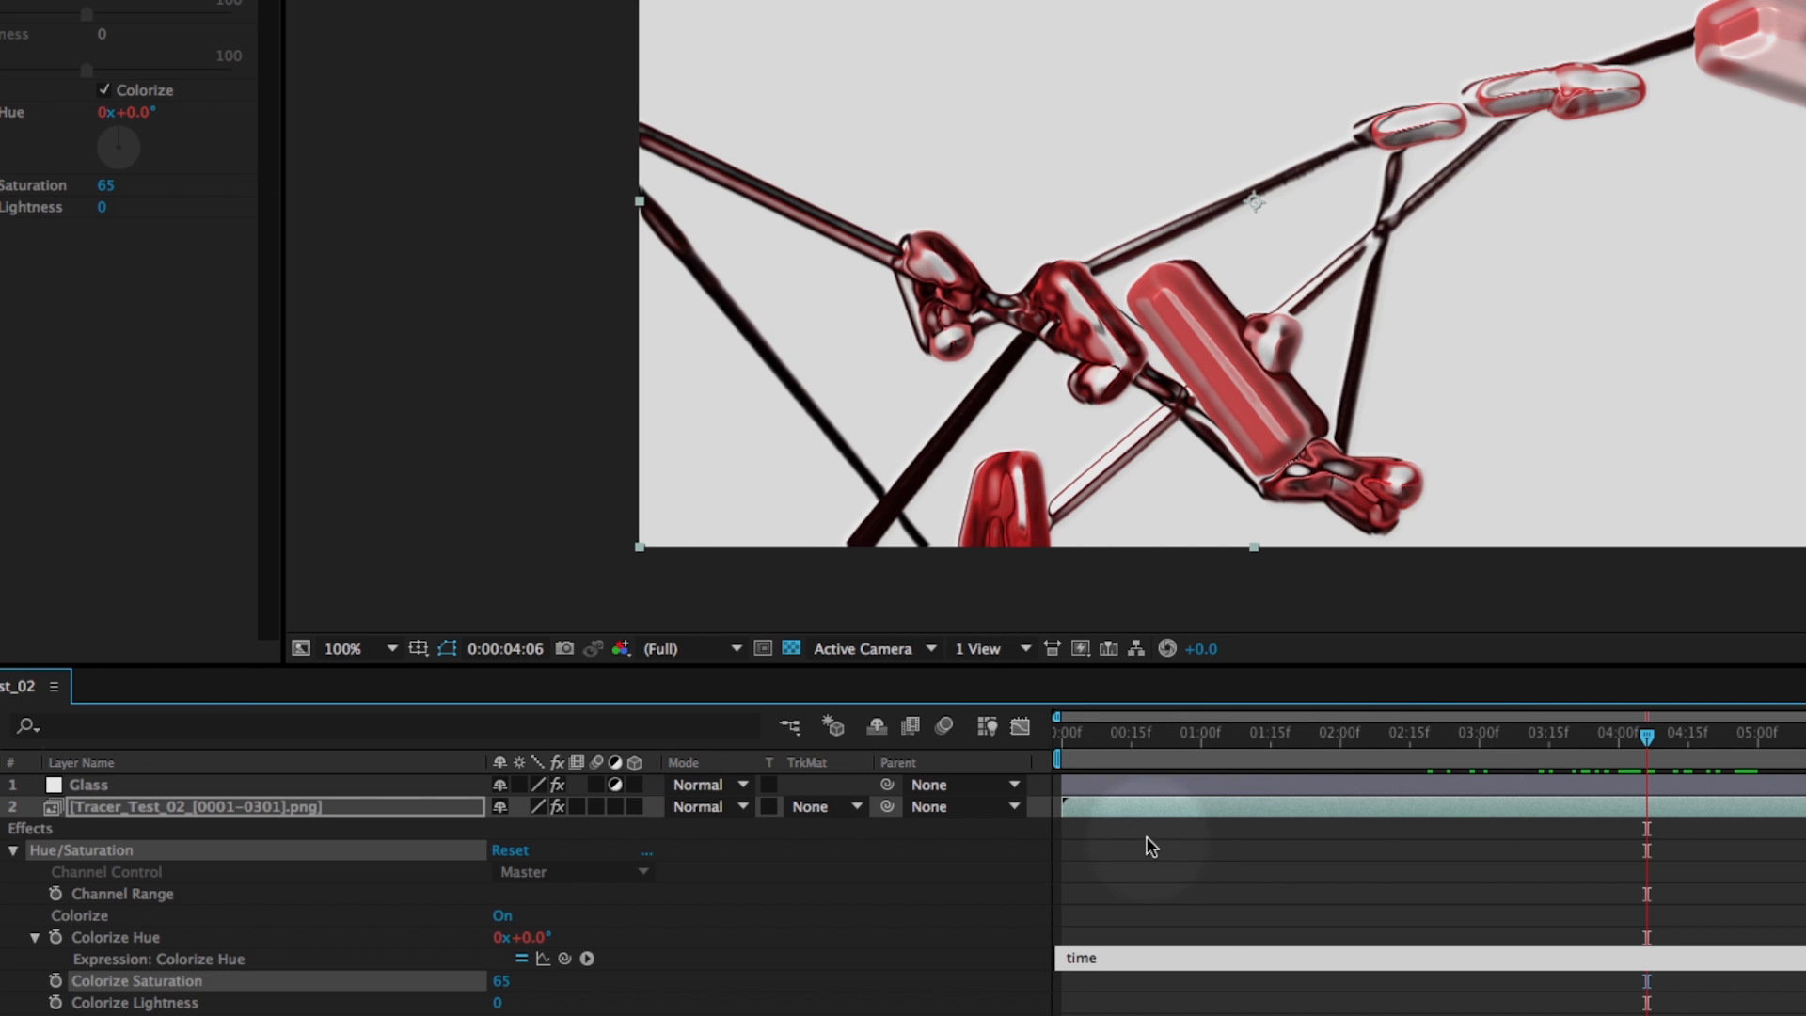
text(* 30)
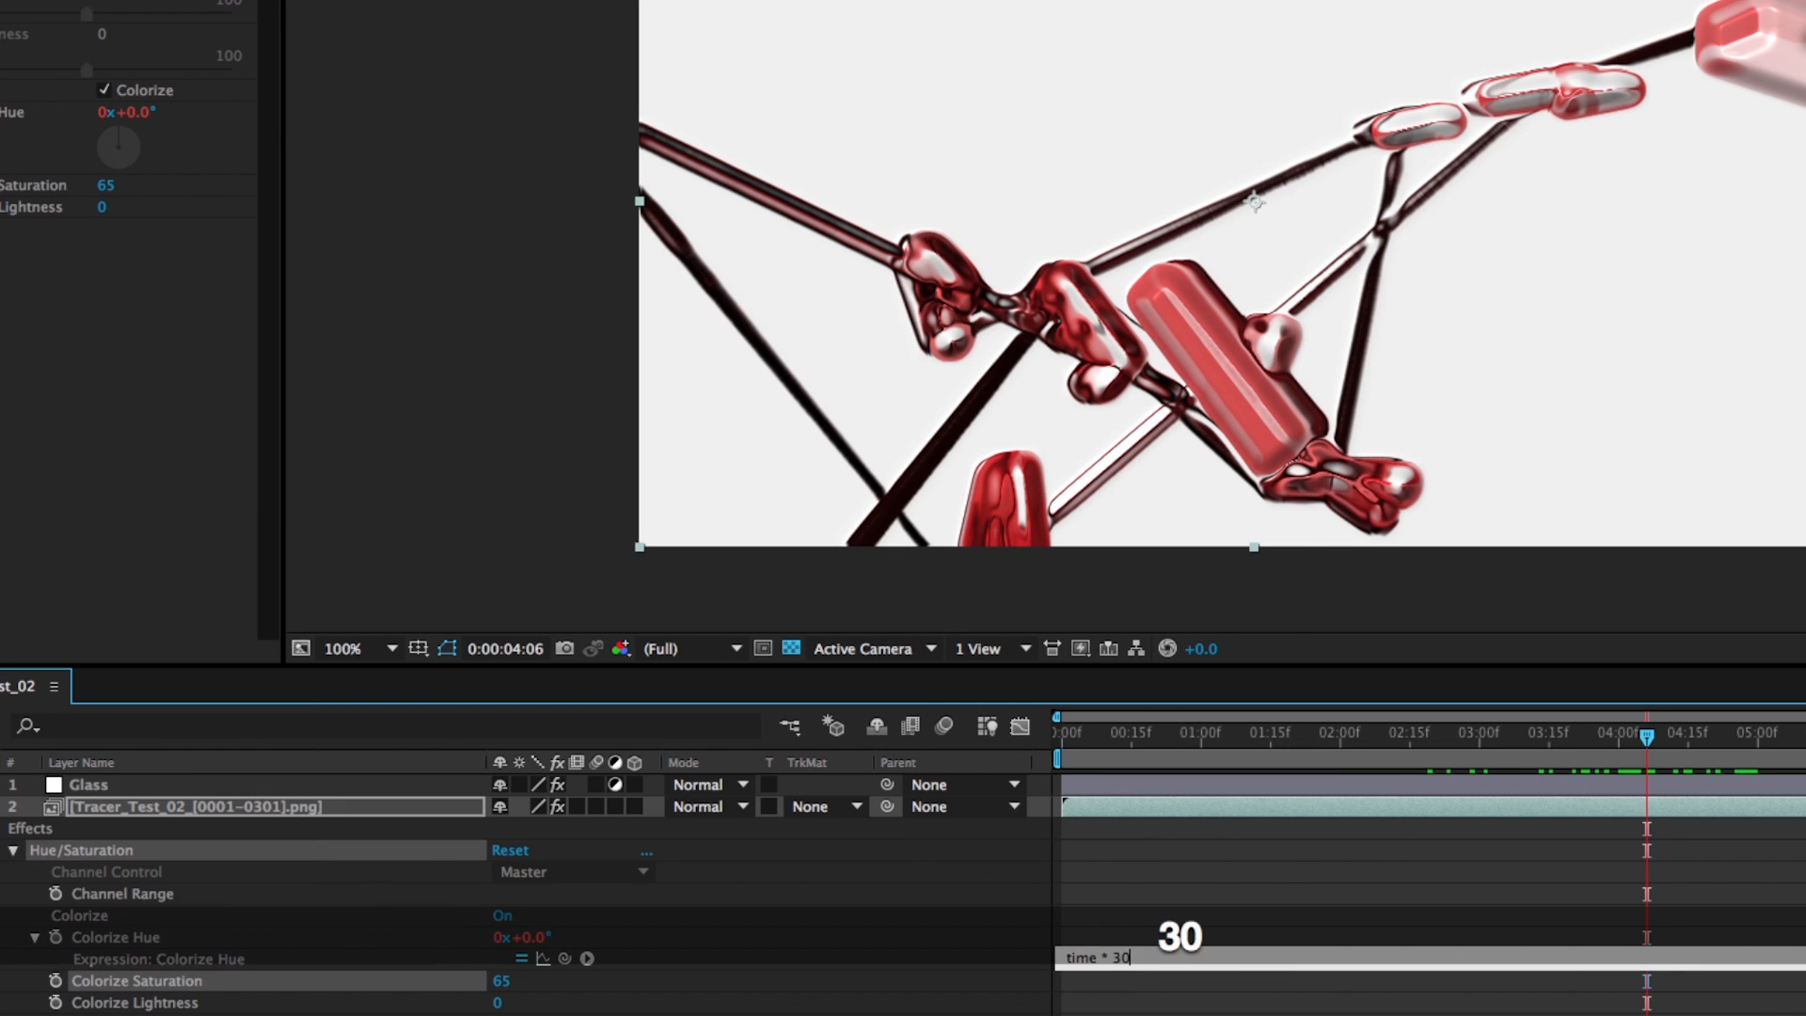
click(1242, 777)
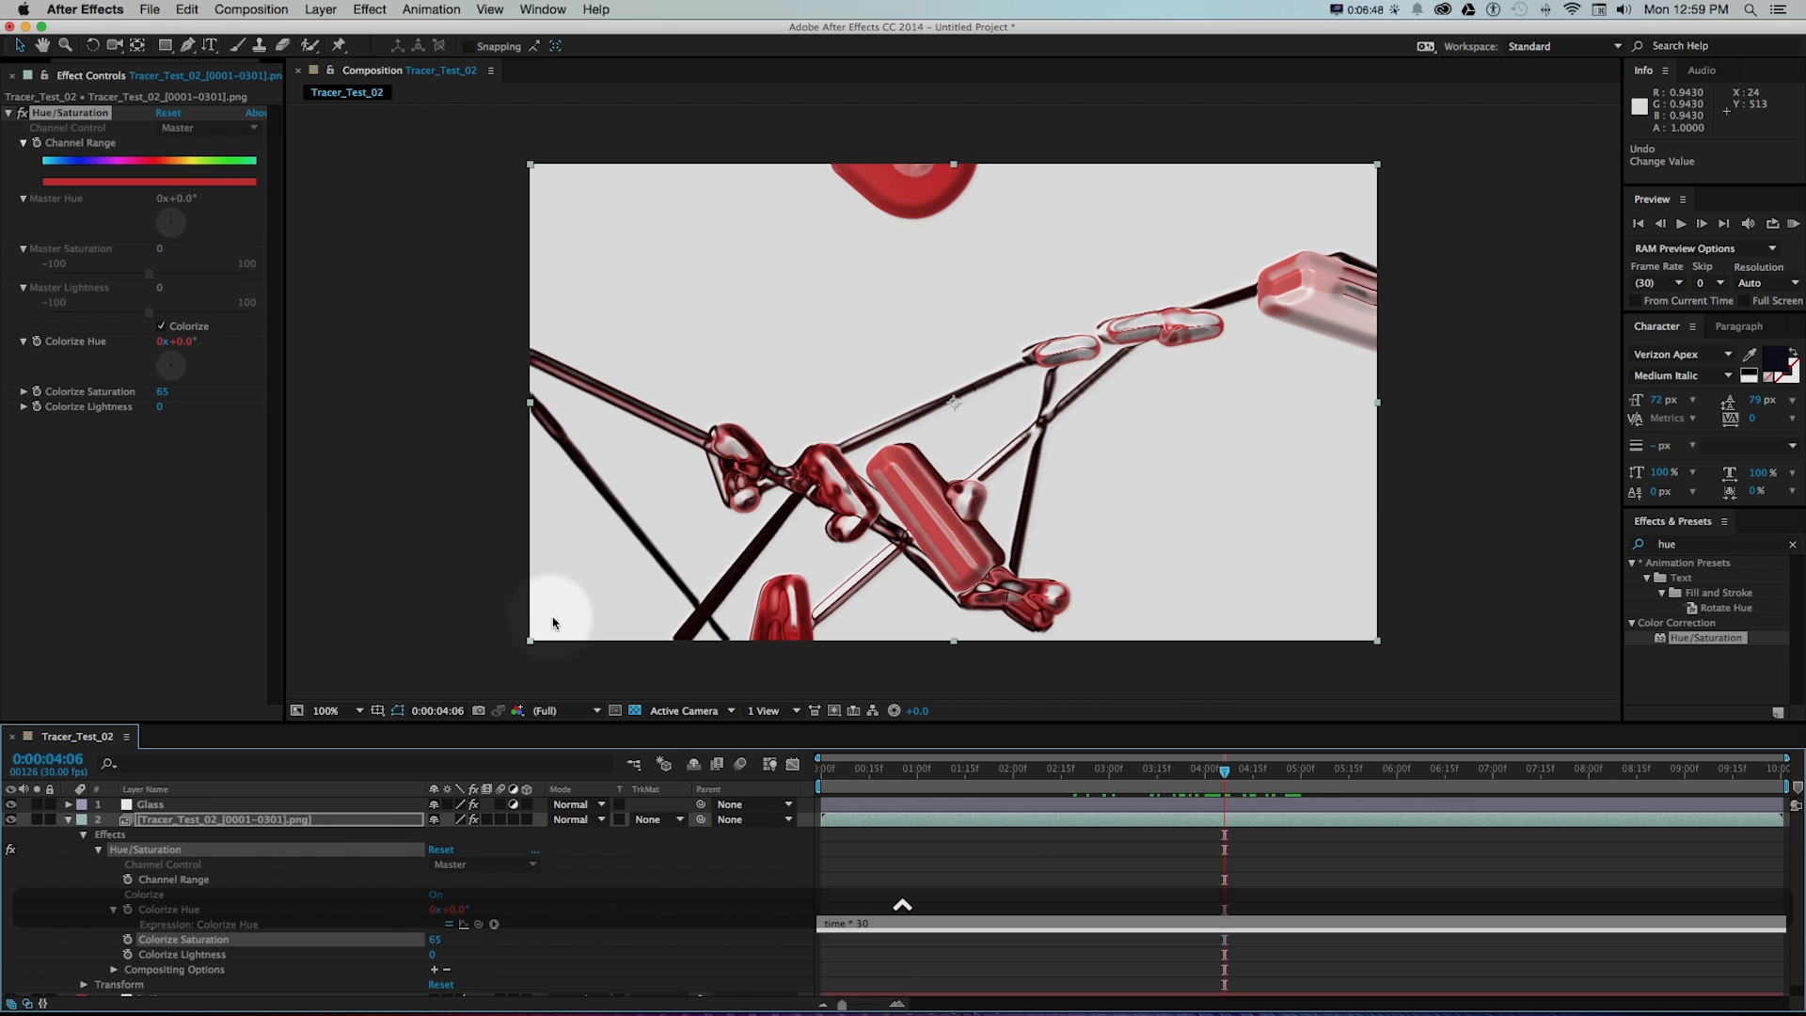
click(750, 646)
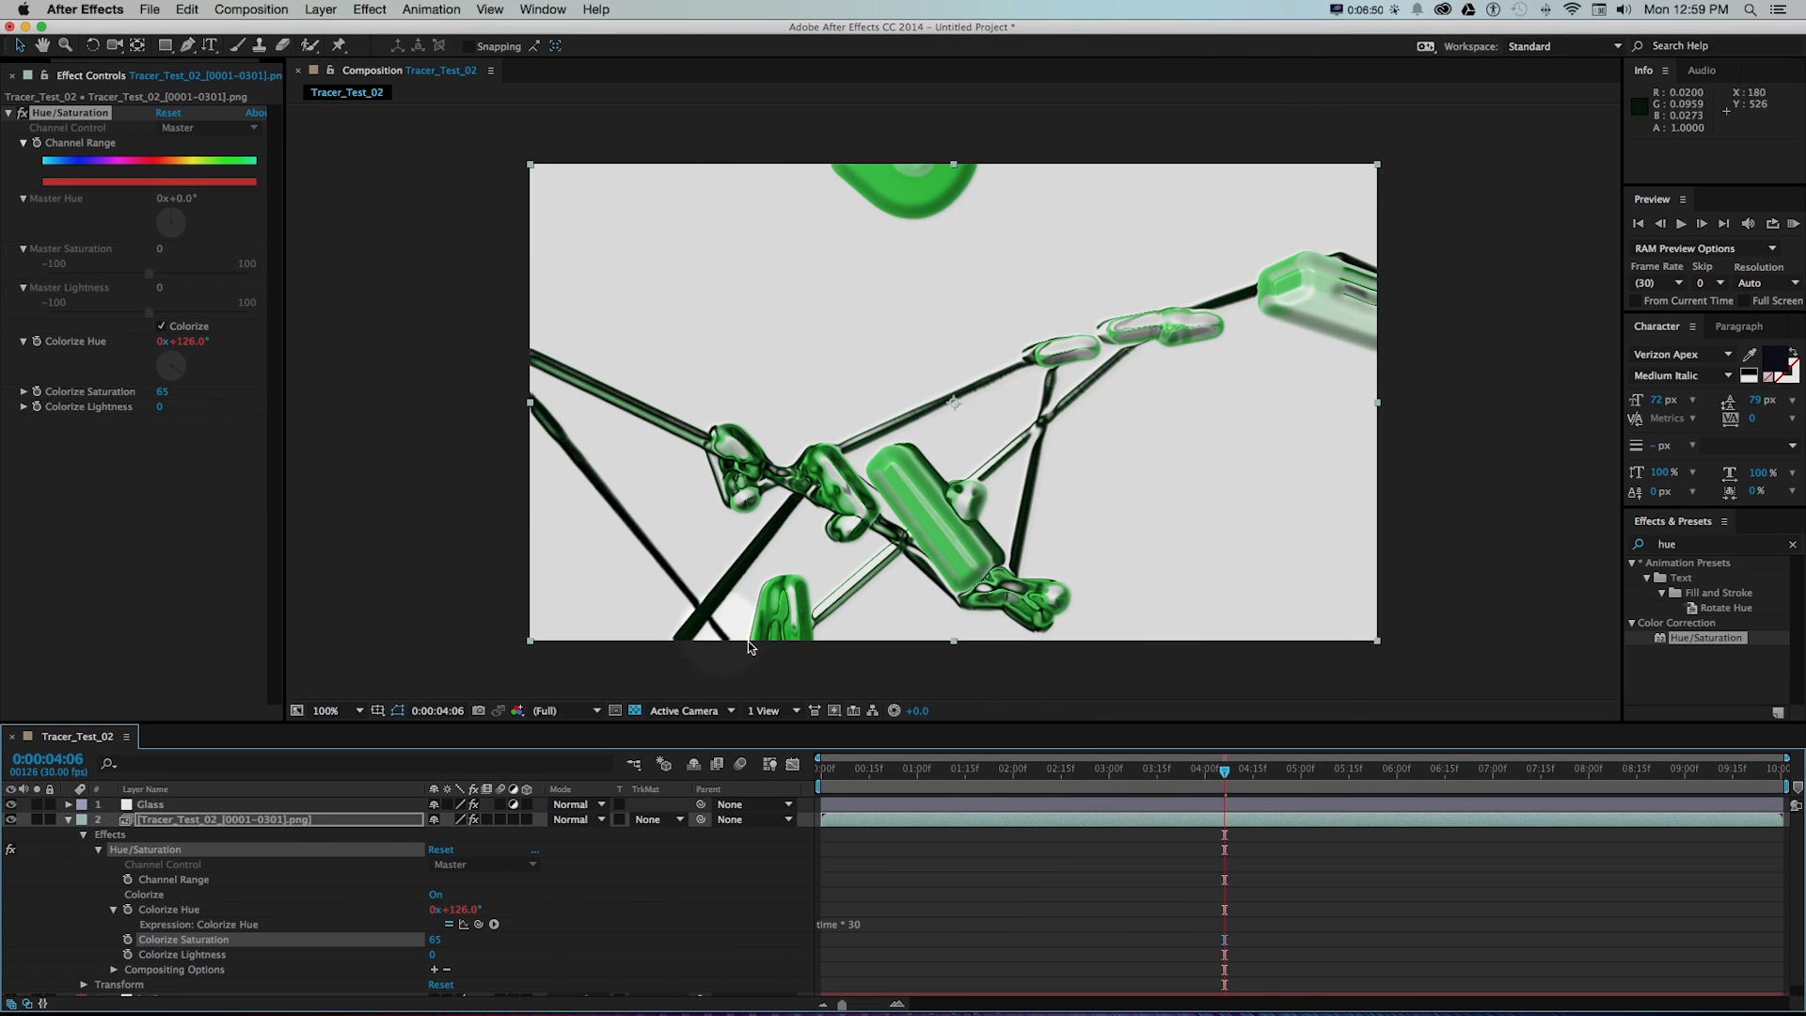
drag(869, 773, 1412, 779)
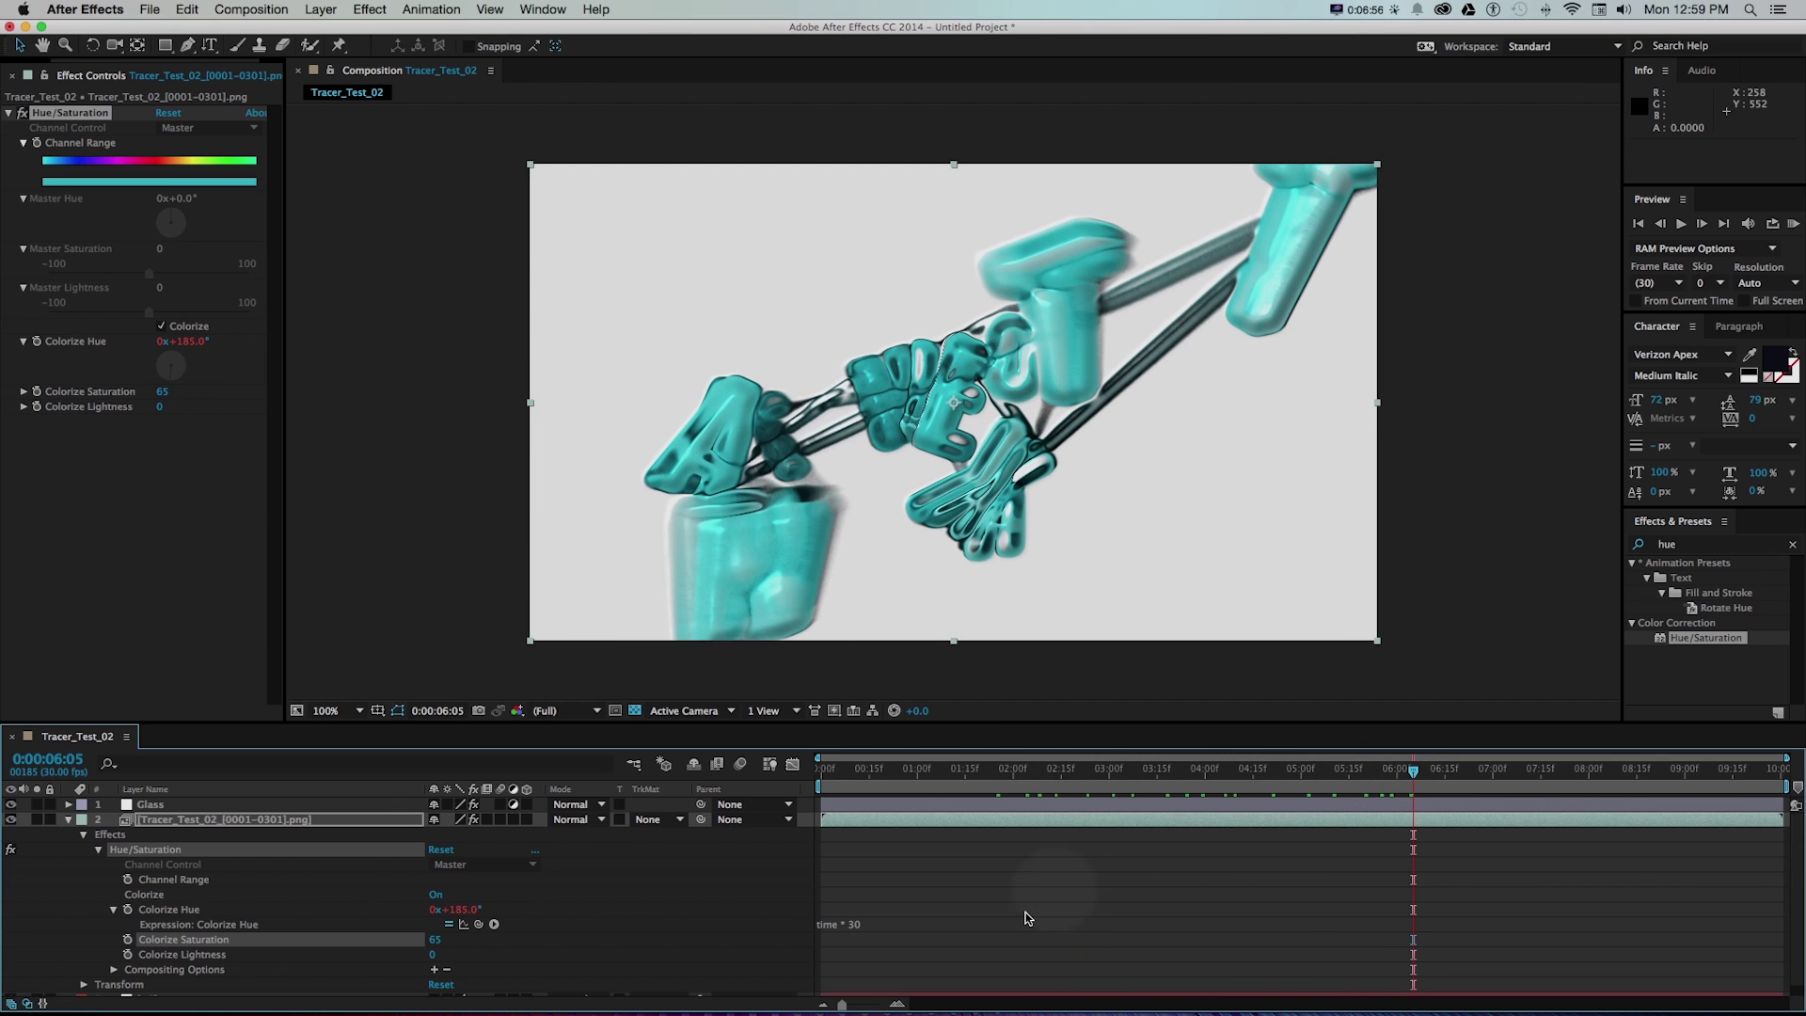
click(855, 923)
key(BackSpace)
text(5)
key(KP_Enter)
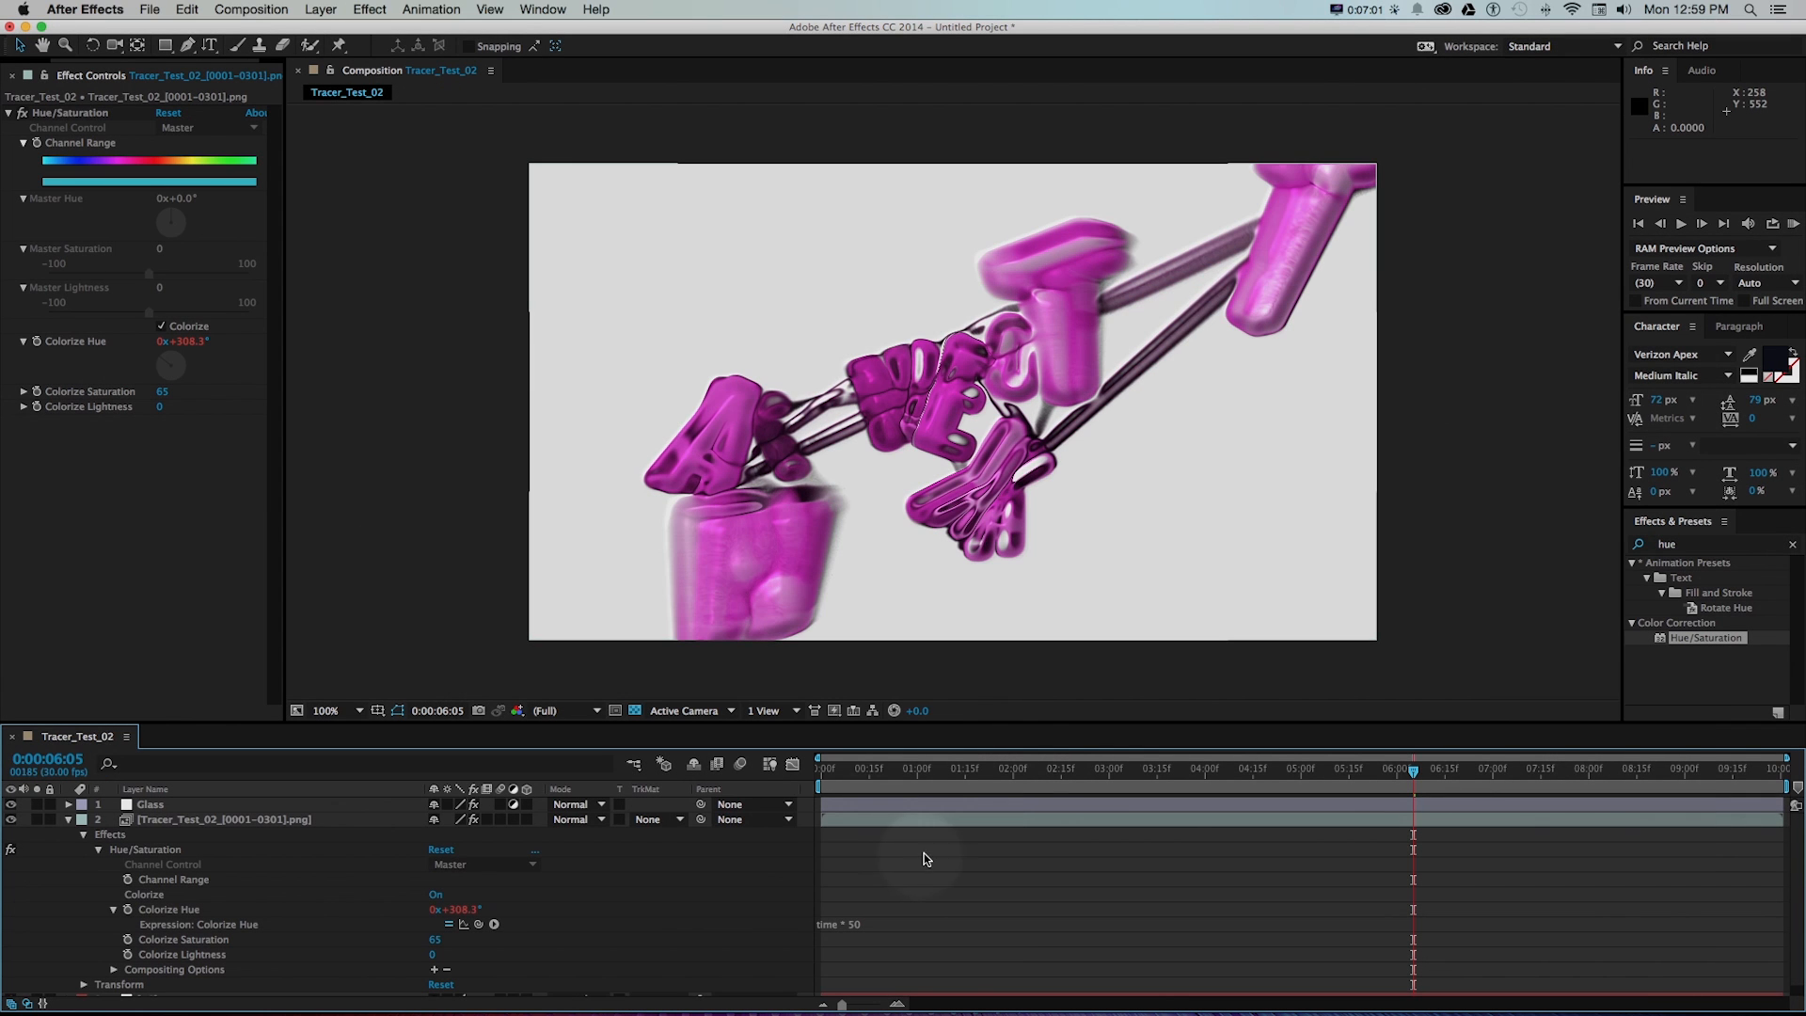
- Preview the hue cycling through green, blue, pink and red across the timeline
drag(851, 775, 1353, 787)
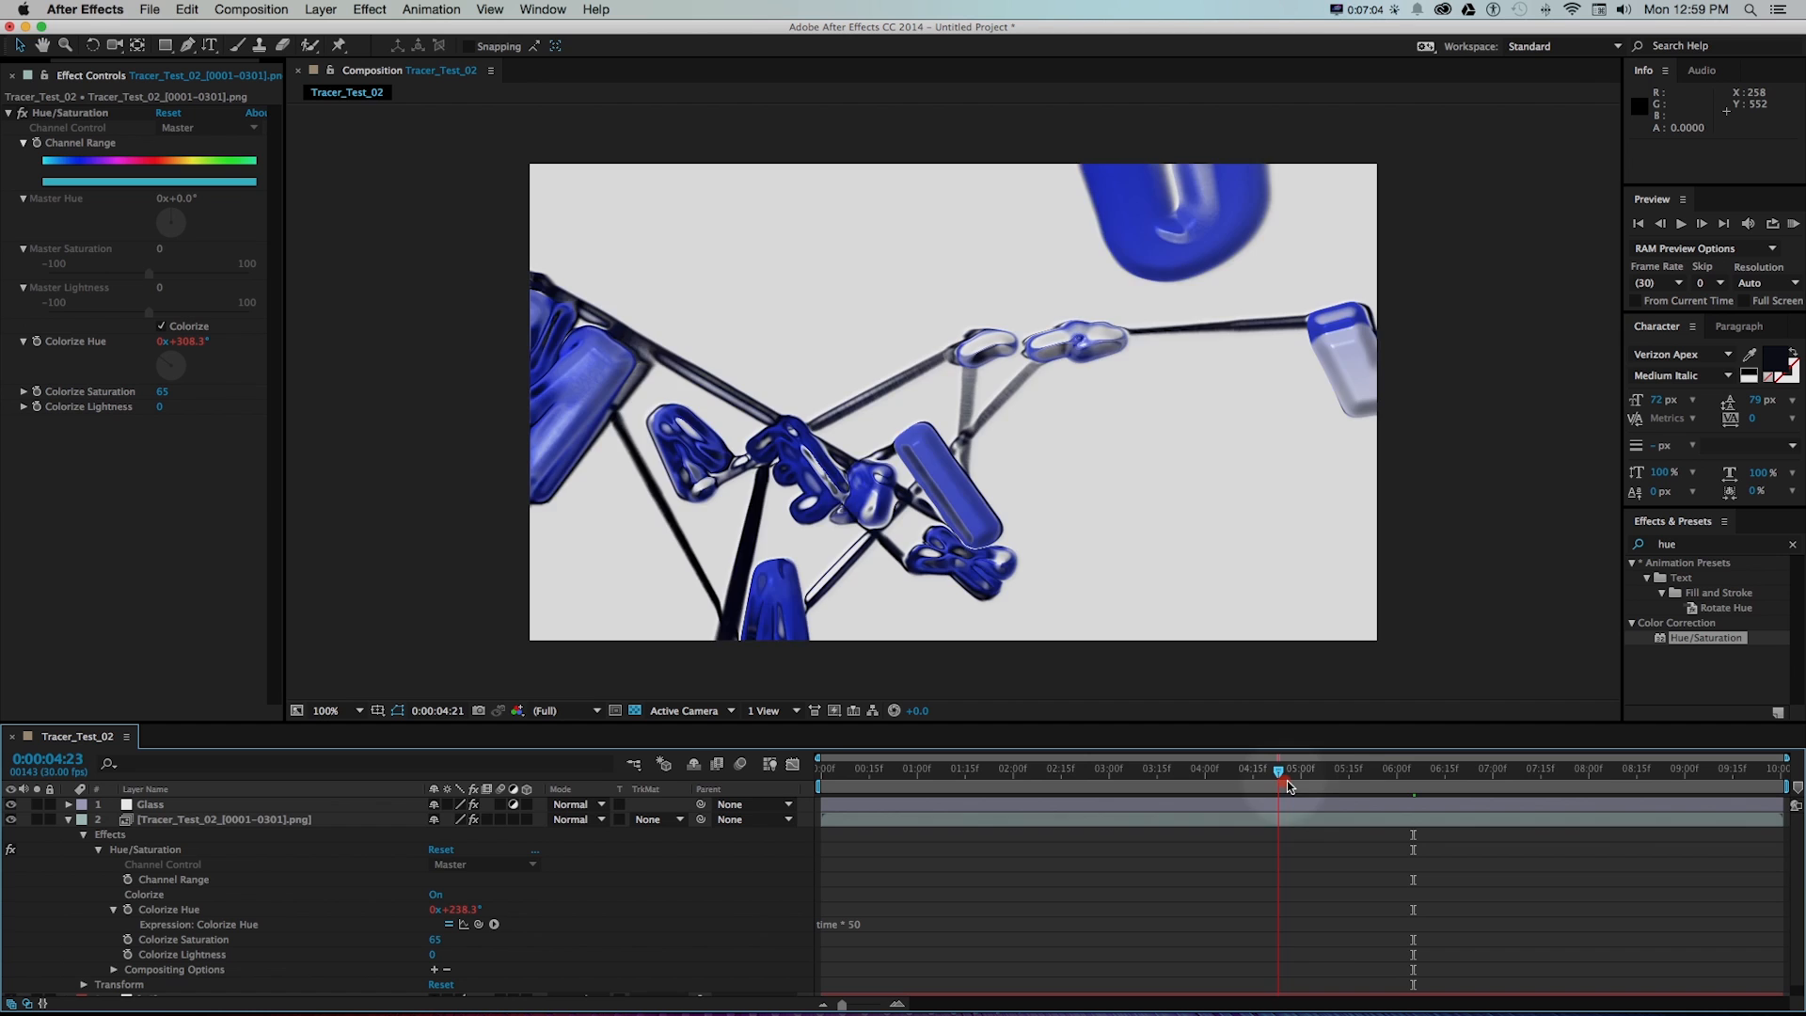
mouse_move(1352, 787)
mouse_down()
mouse_move(1005, 776)
mouse_move(1291, 781)
mouse_up()
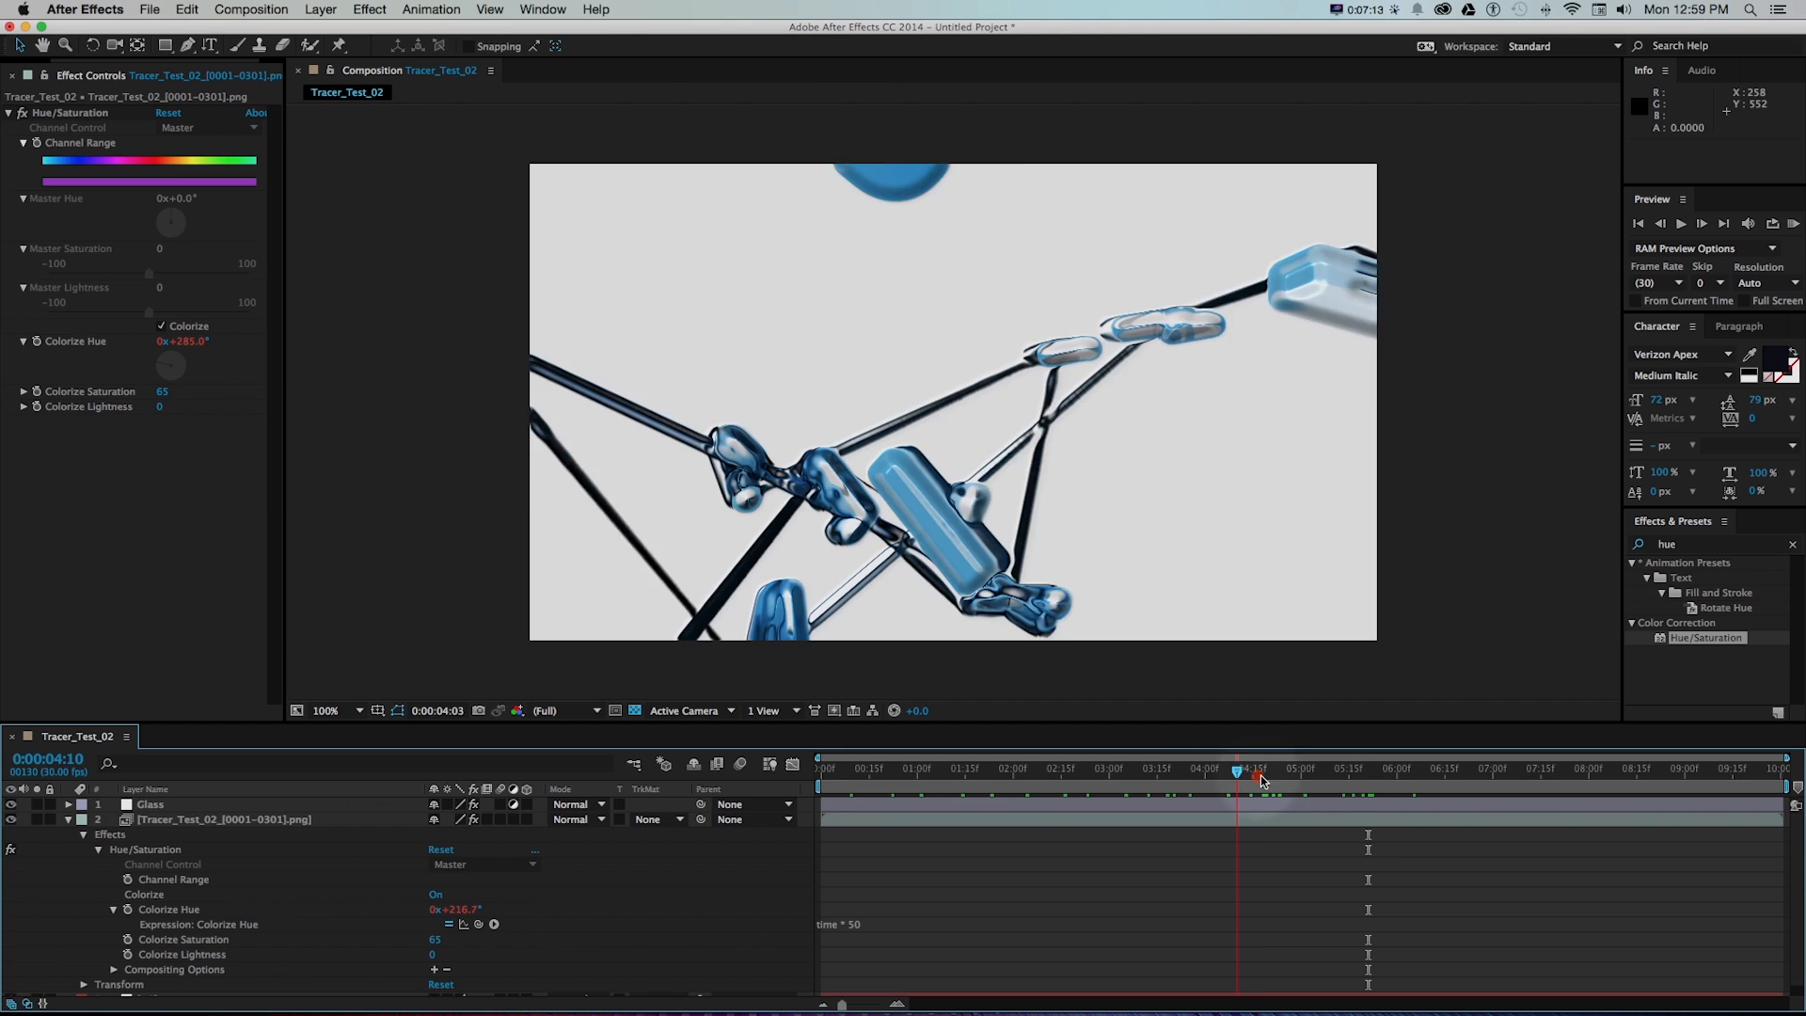
drag(1292, 781, 1532, 772)
click(151, 805)
click(321, 9)
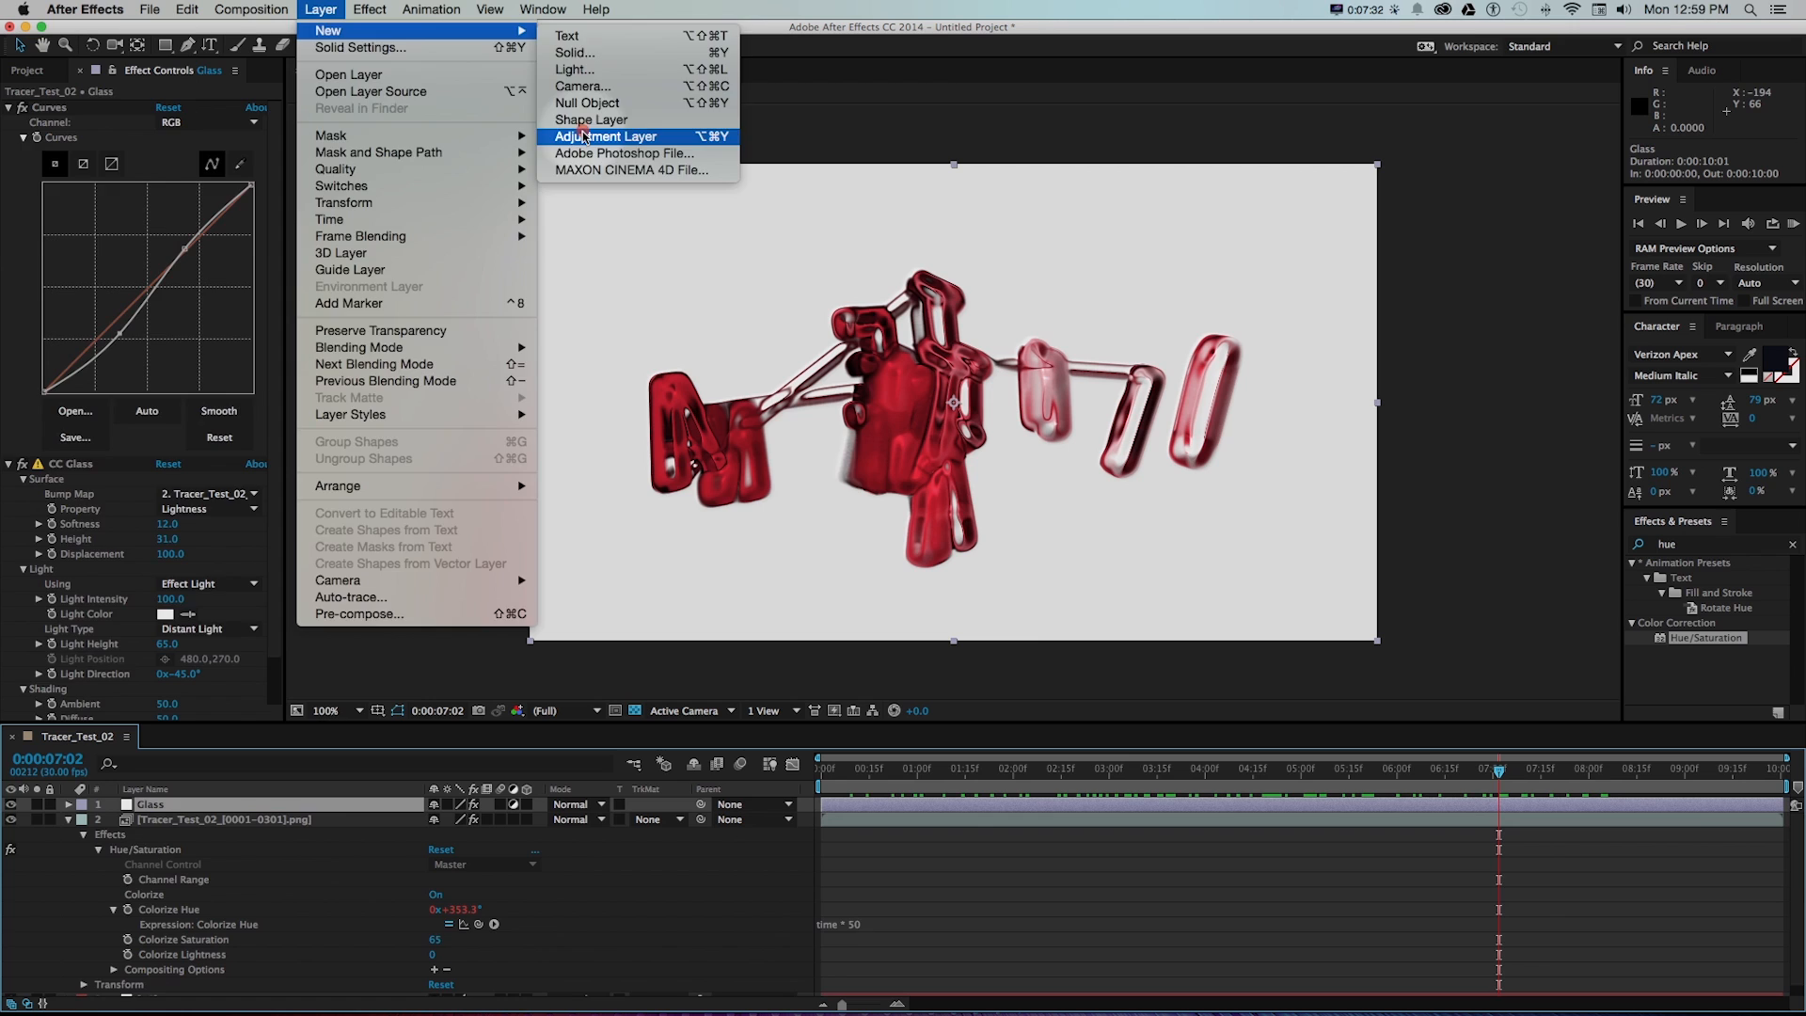
- Add a Vignette adjustment layer with Curves pulled down to darken the whole frame
click(583, 135)
key(Return)
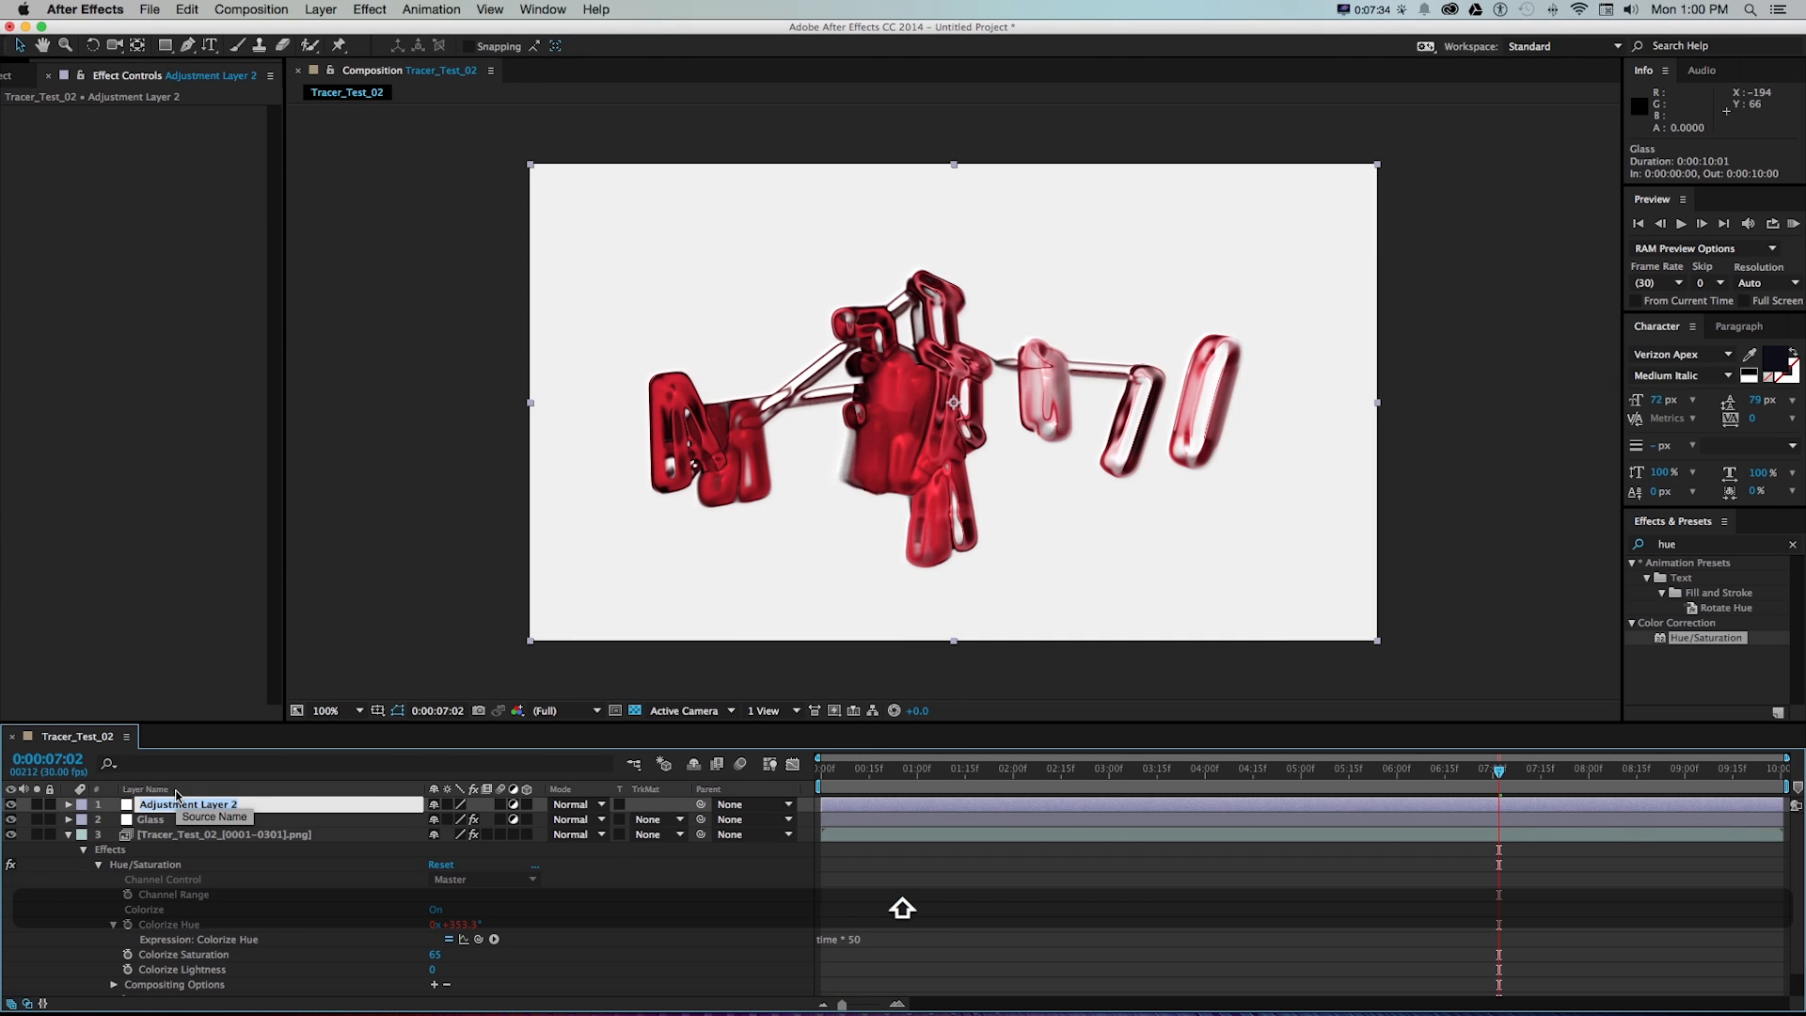
text(Vignette)
key(Return)
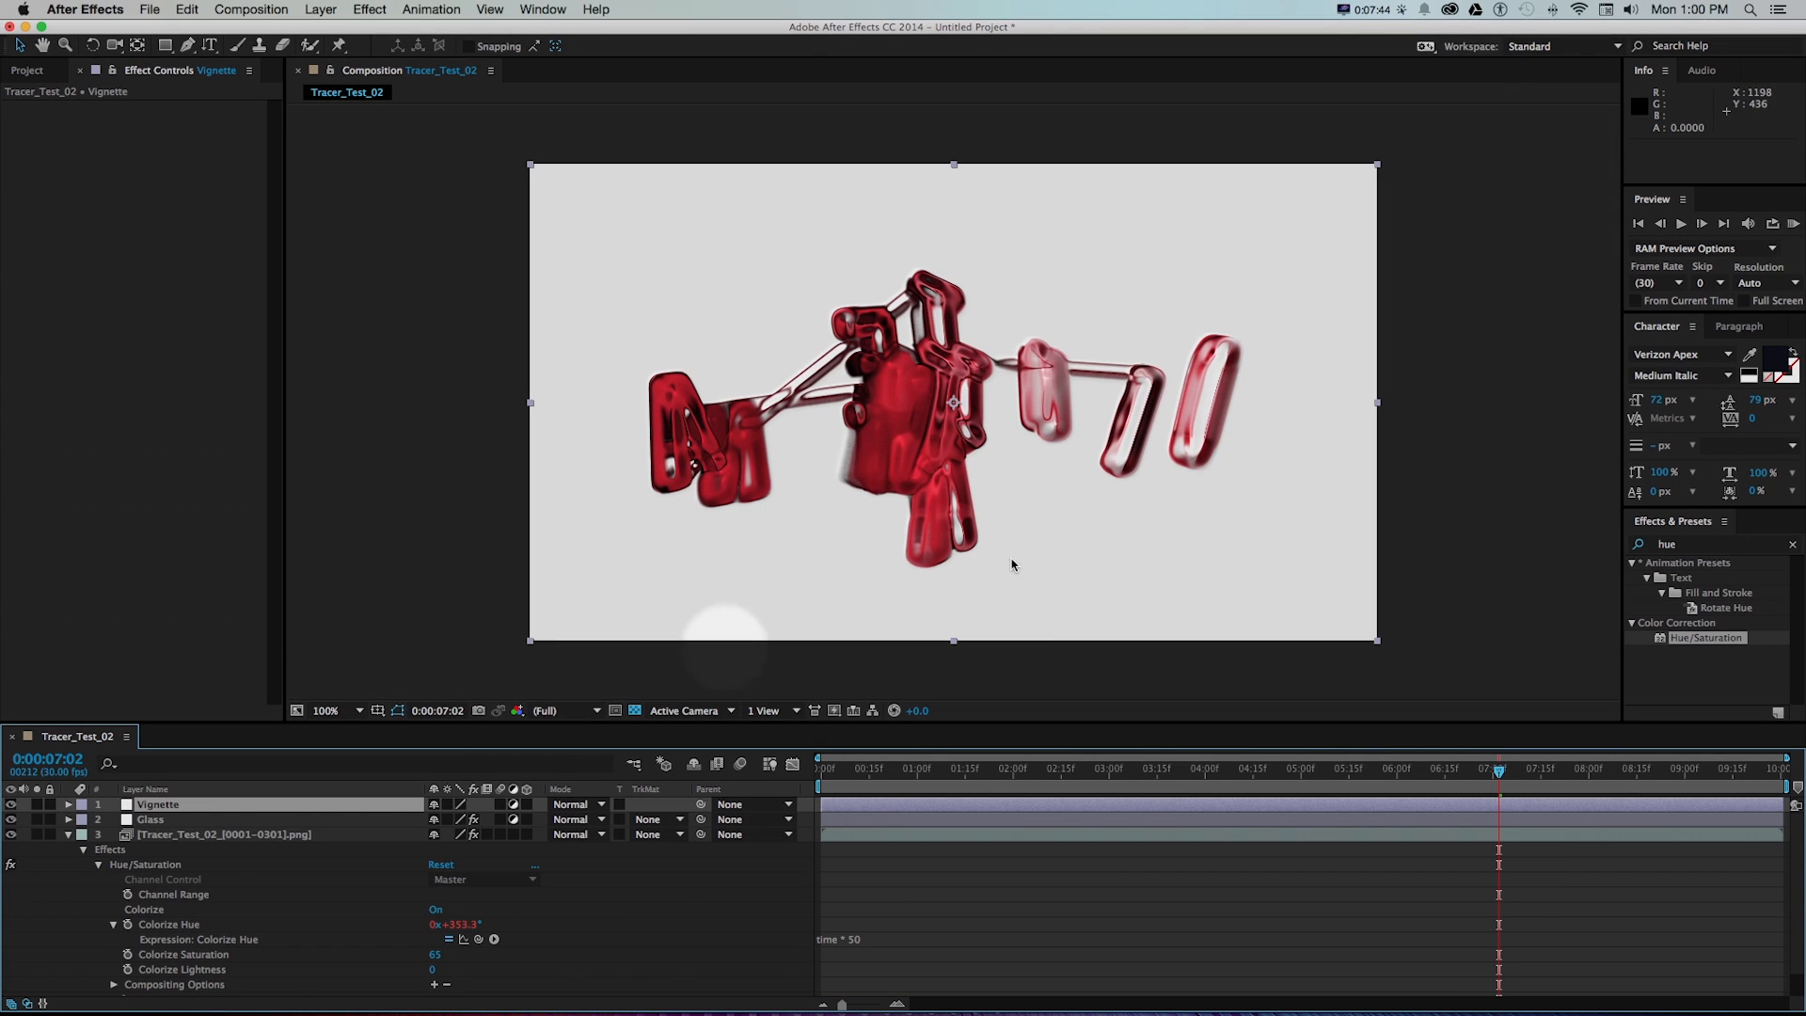
click(1680, 545)
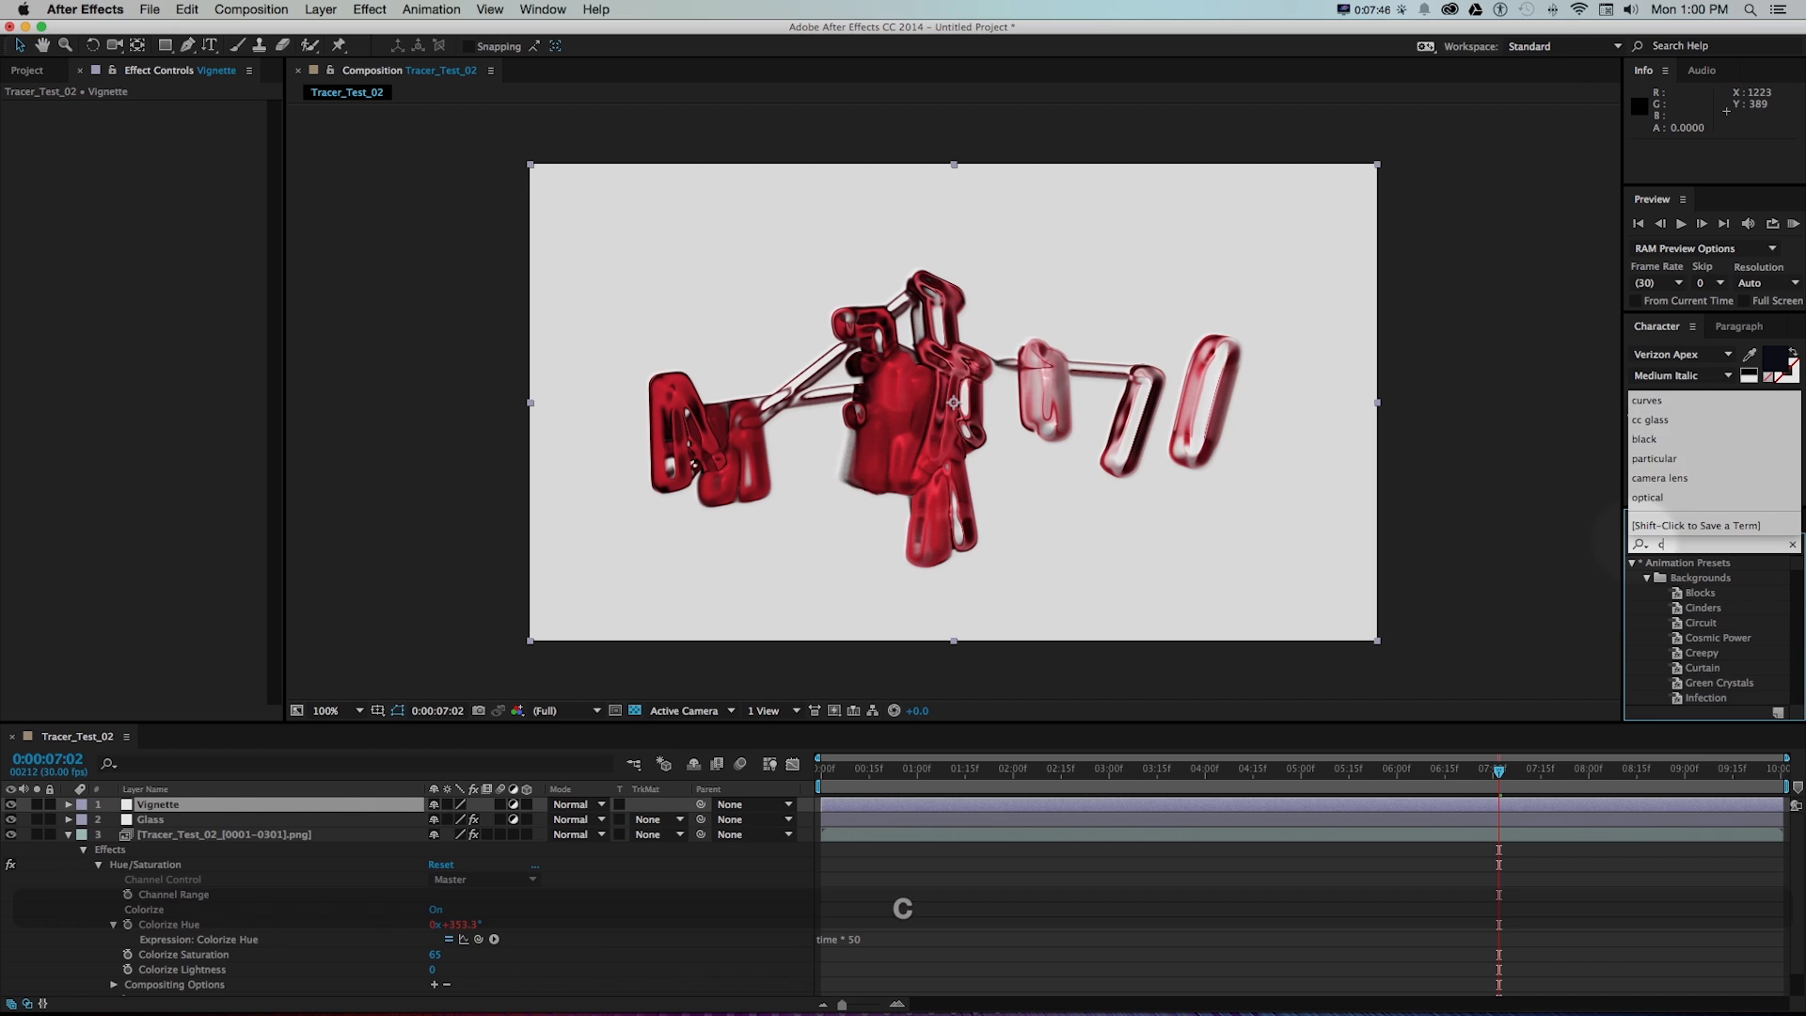
text(curves)
double_click(1687, 623)
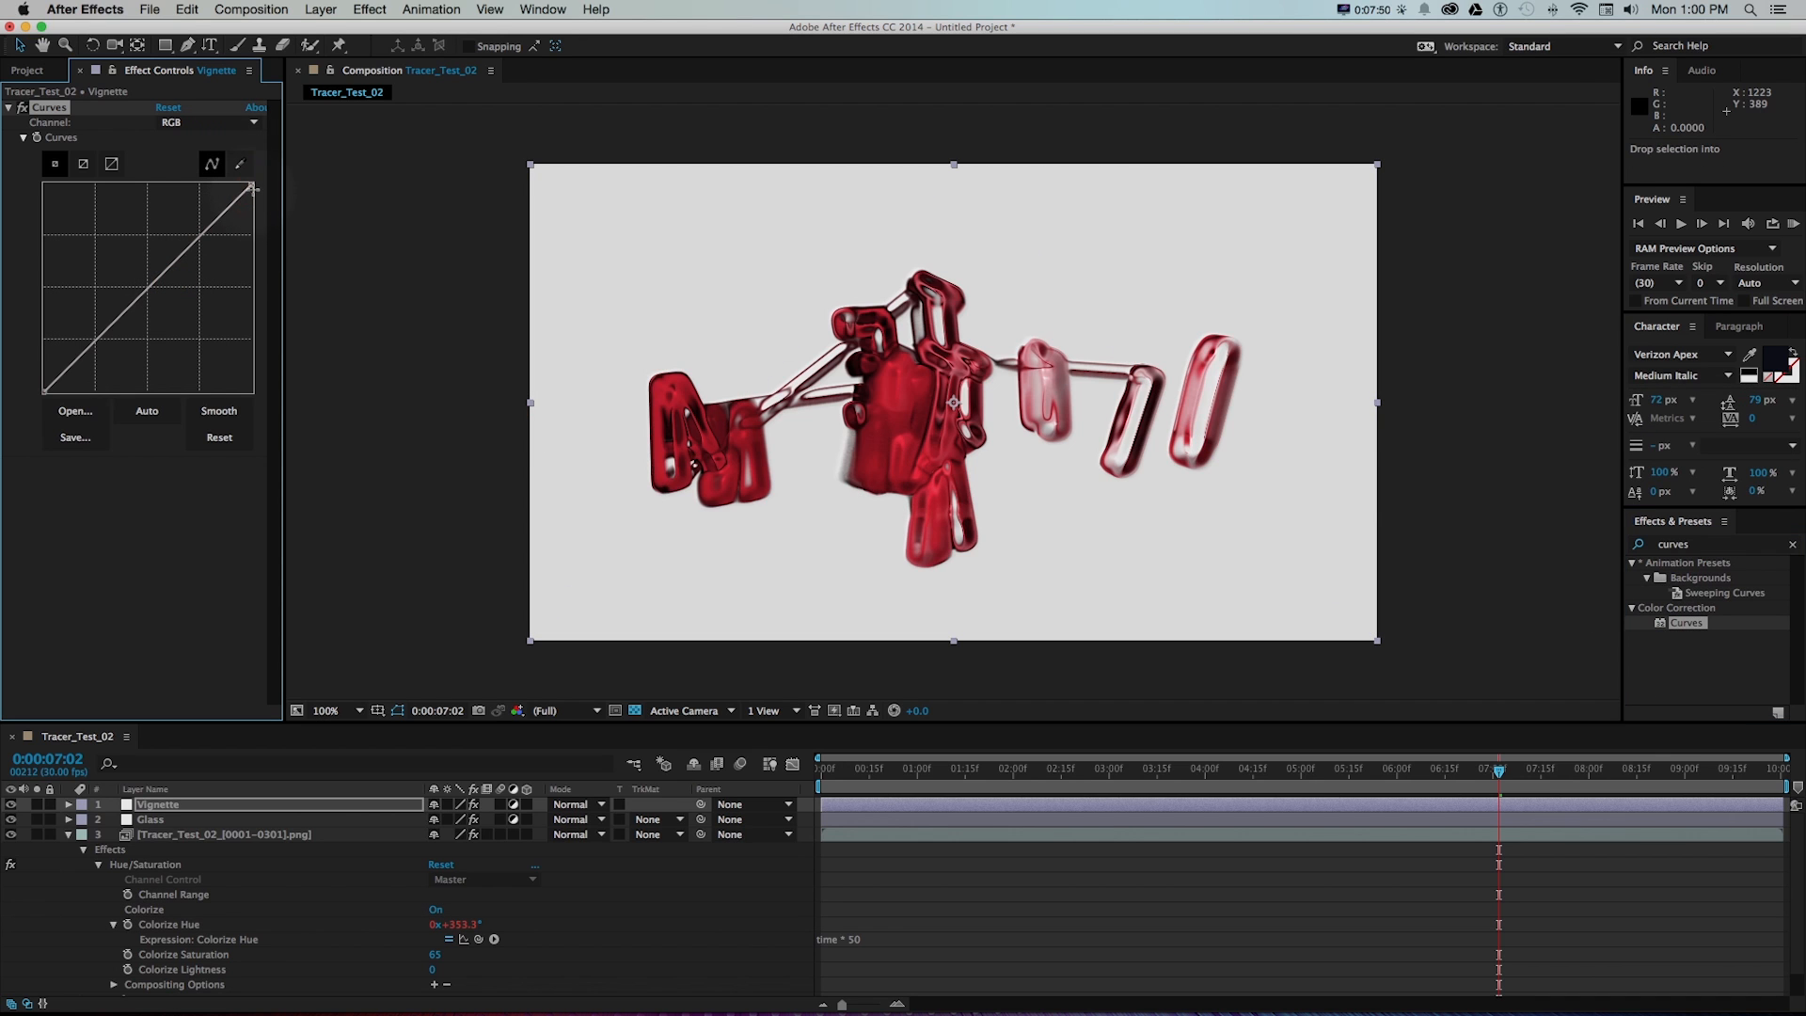
drag(248, 191, 304, 345)
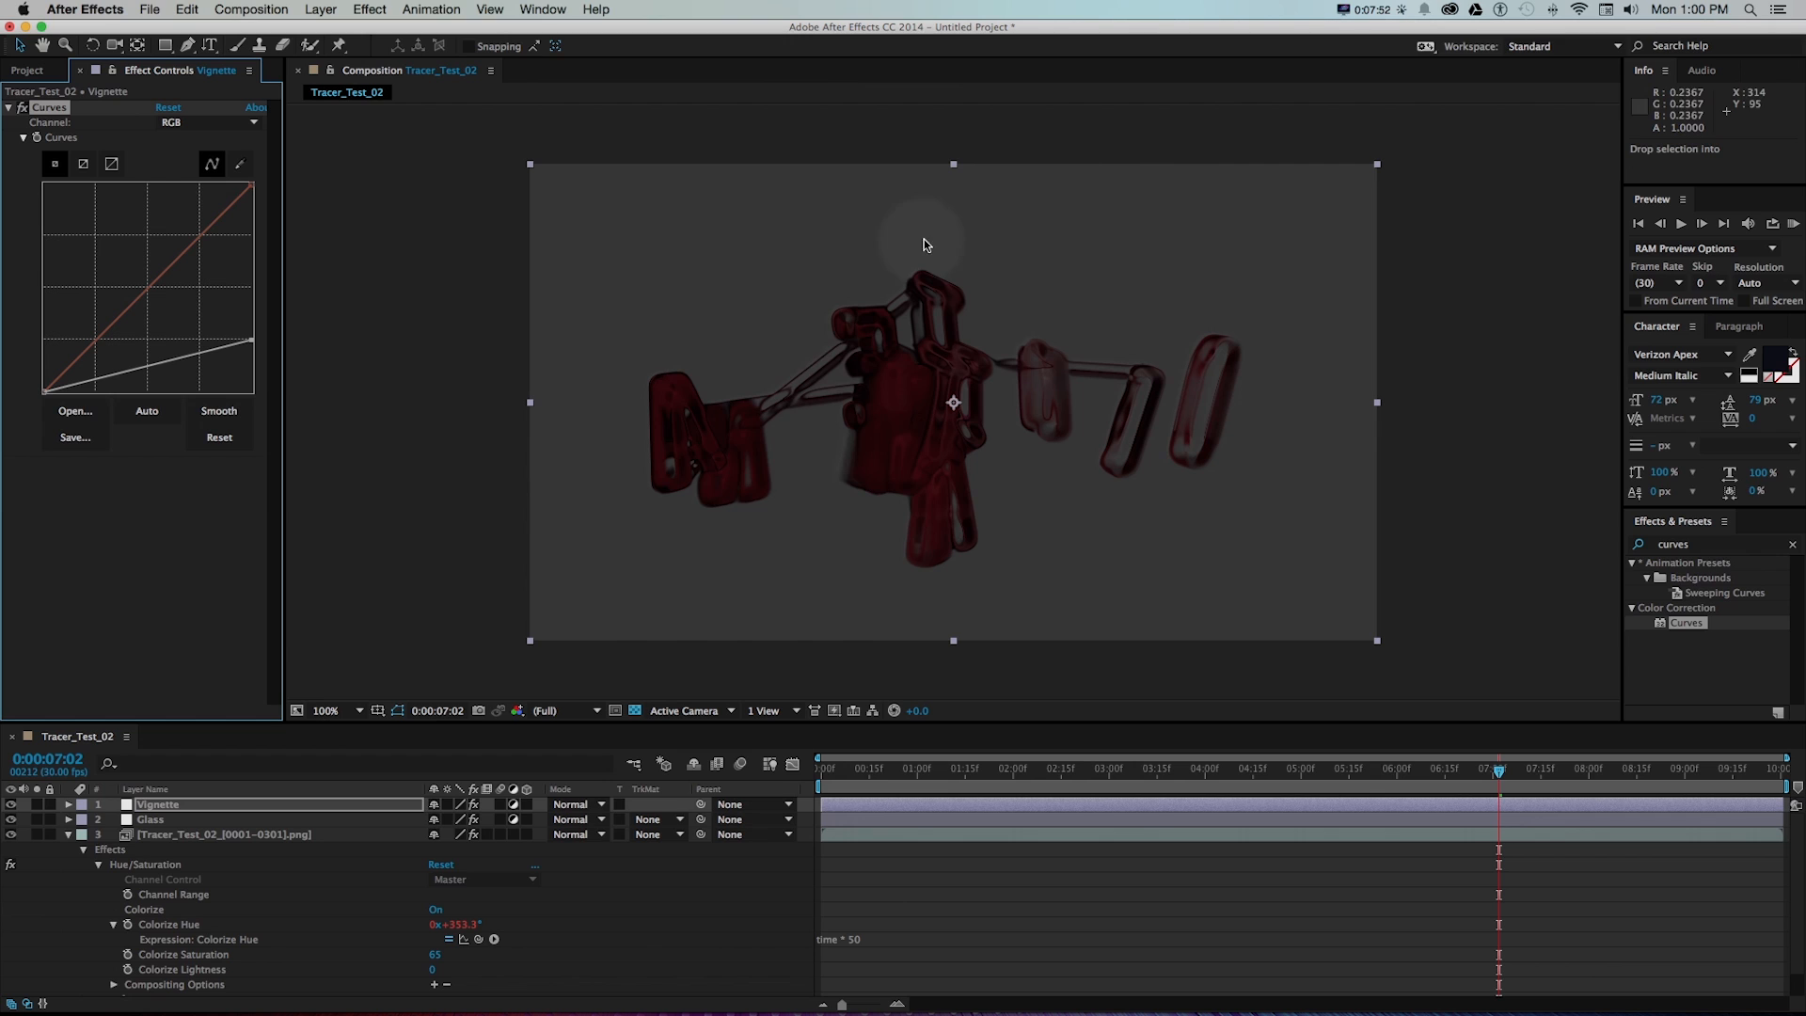
- Add a full-size inverted elliptical mask to the Vignette layer so it affects only the edges
click(167, 47)
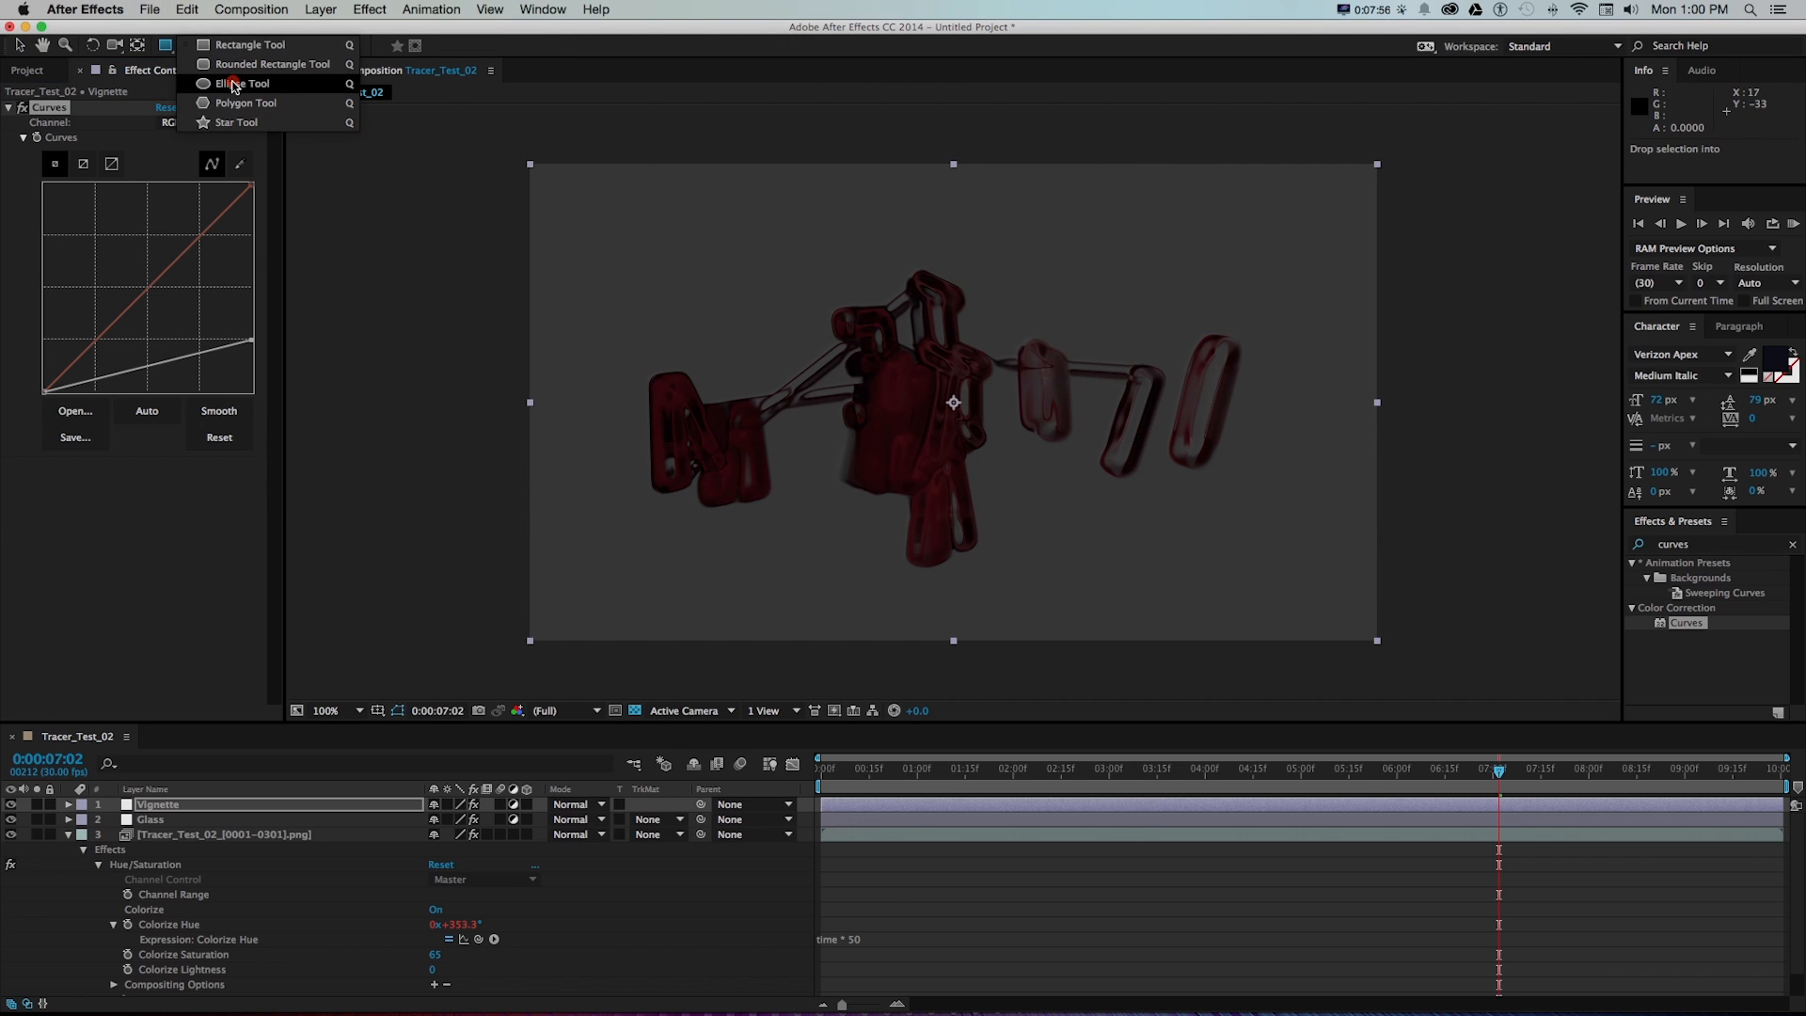
click(233, 85)
double_click(168, 46)
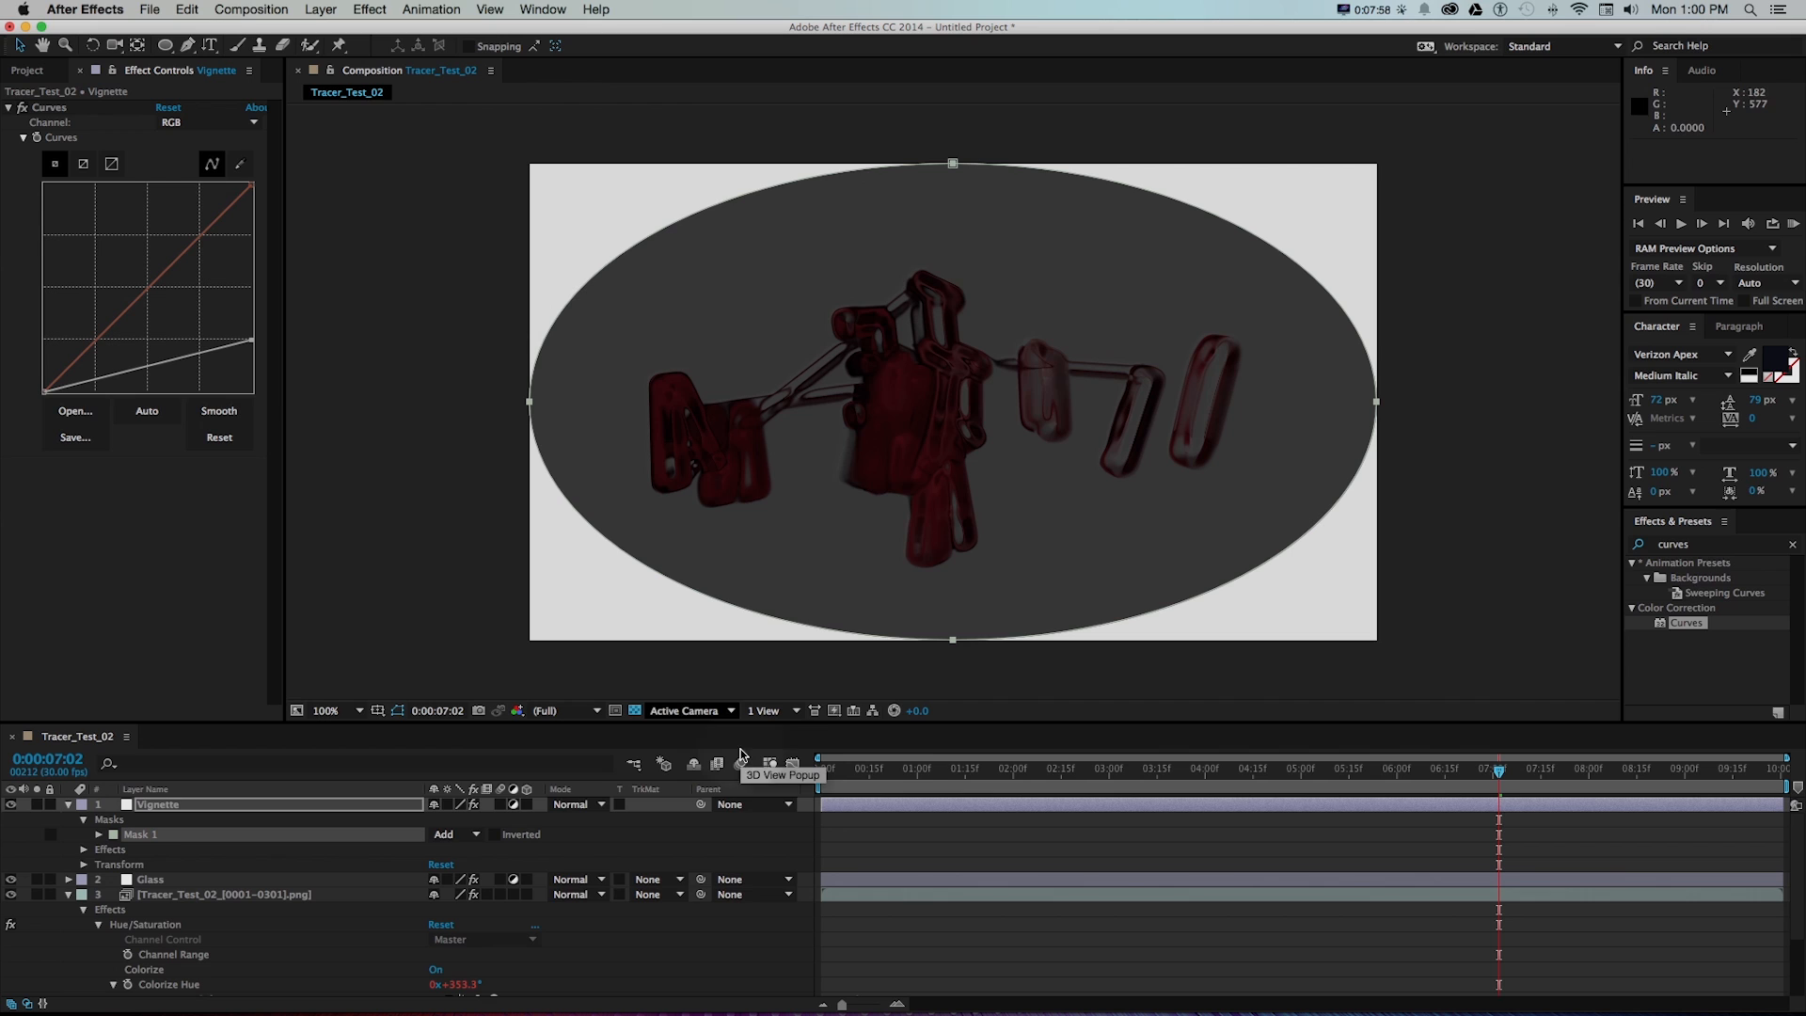
click(495, 835)
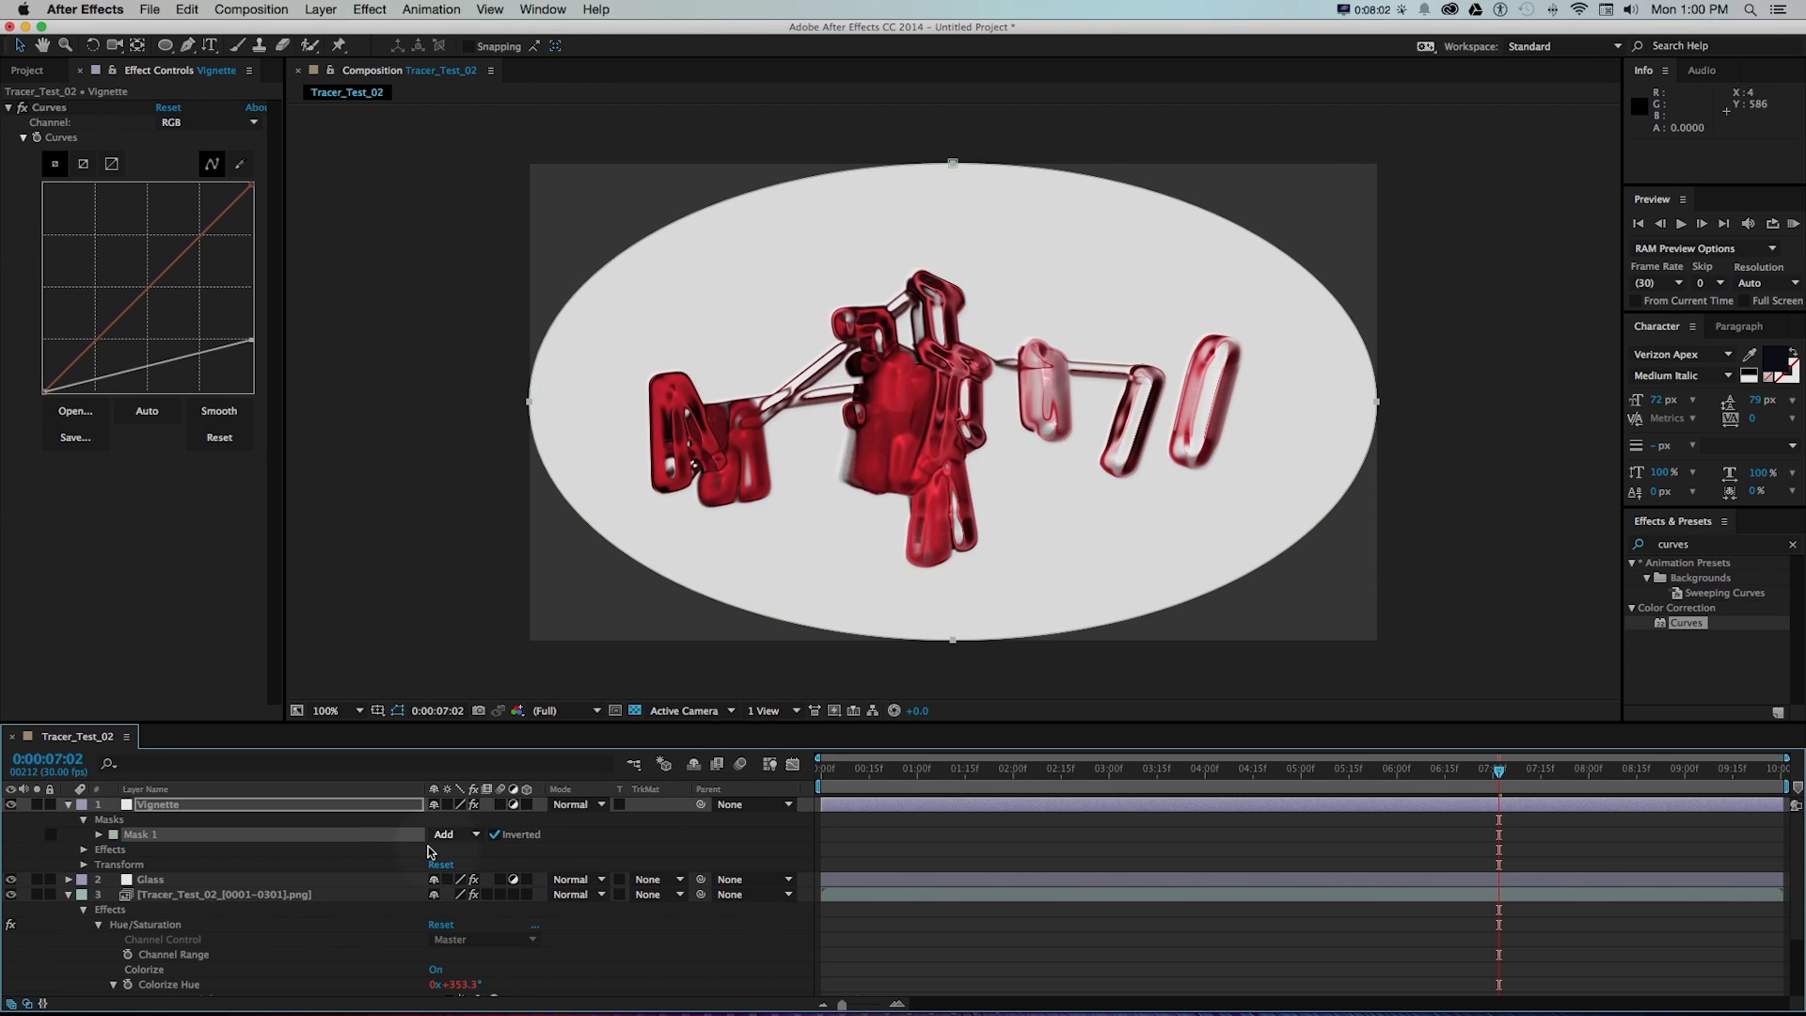
- Give the mask a large feather and lower the Vignette opacity to 79%, checking a later frame
key(f)
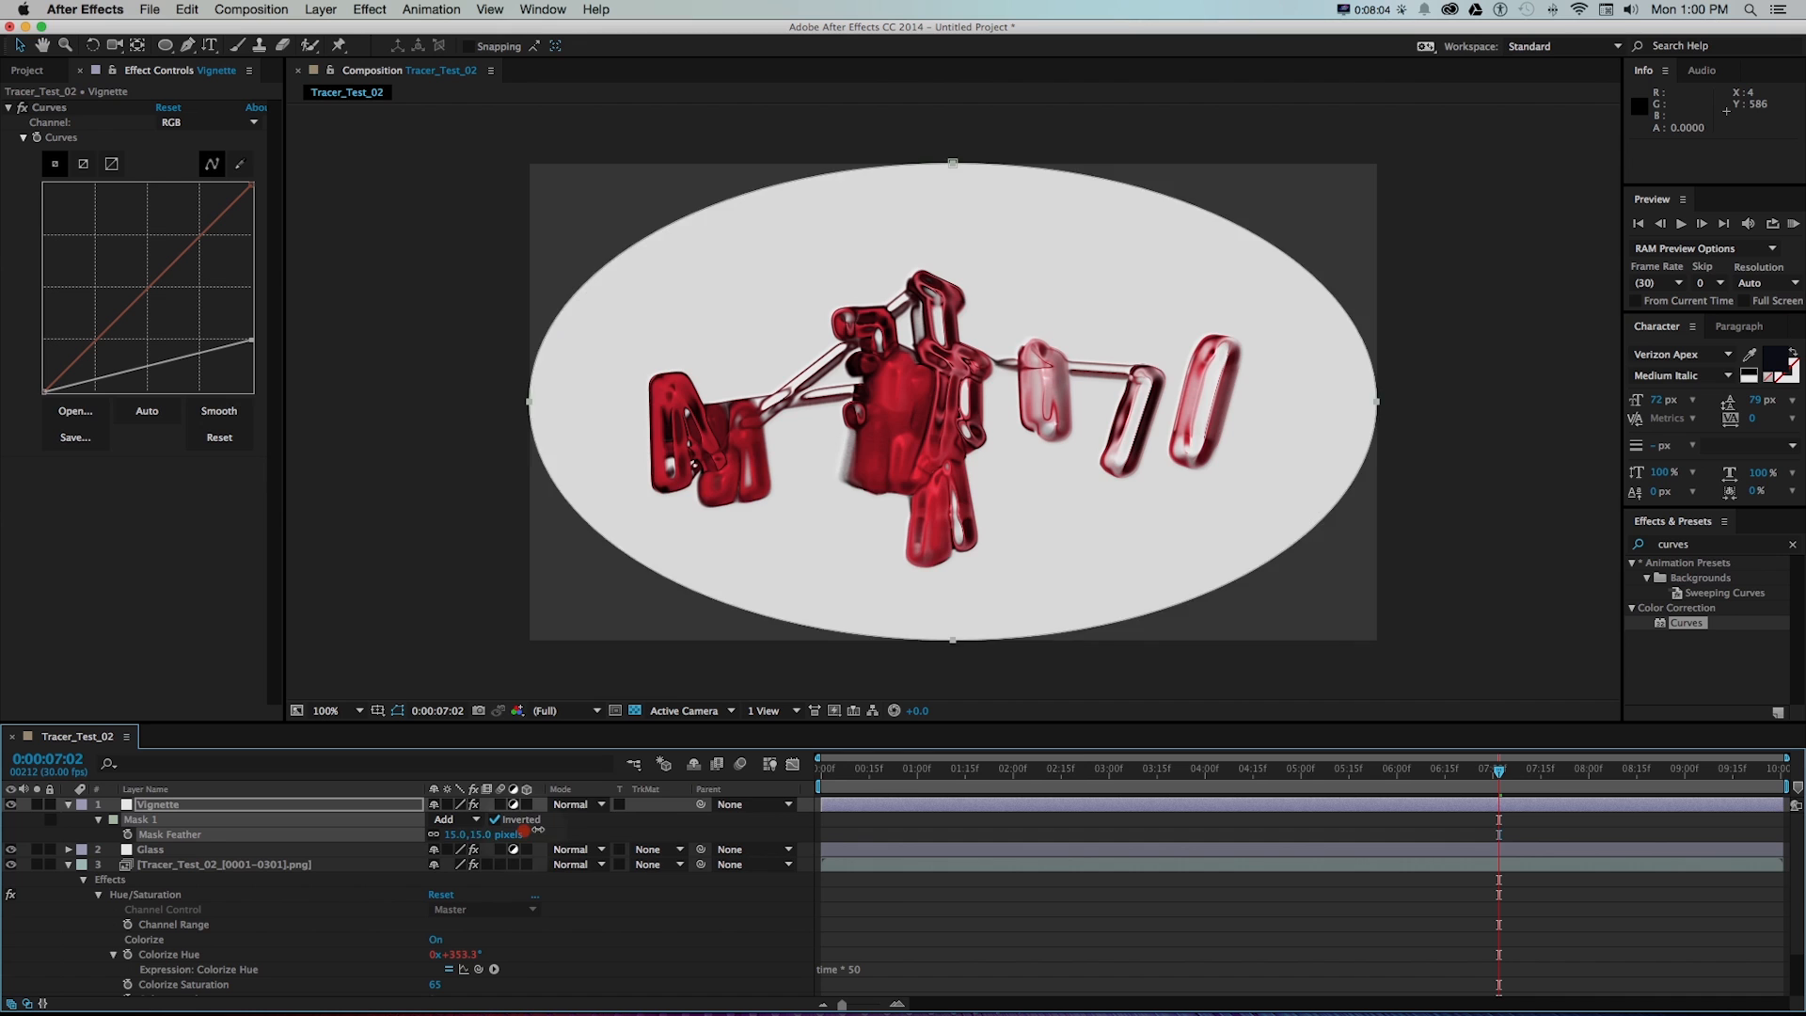
drag(534, 833, 671, 832)
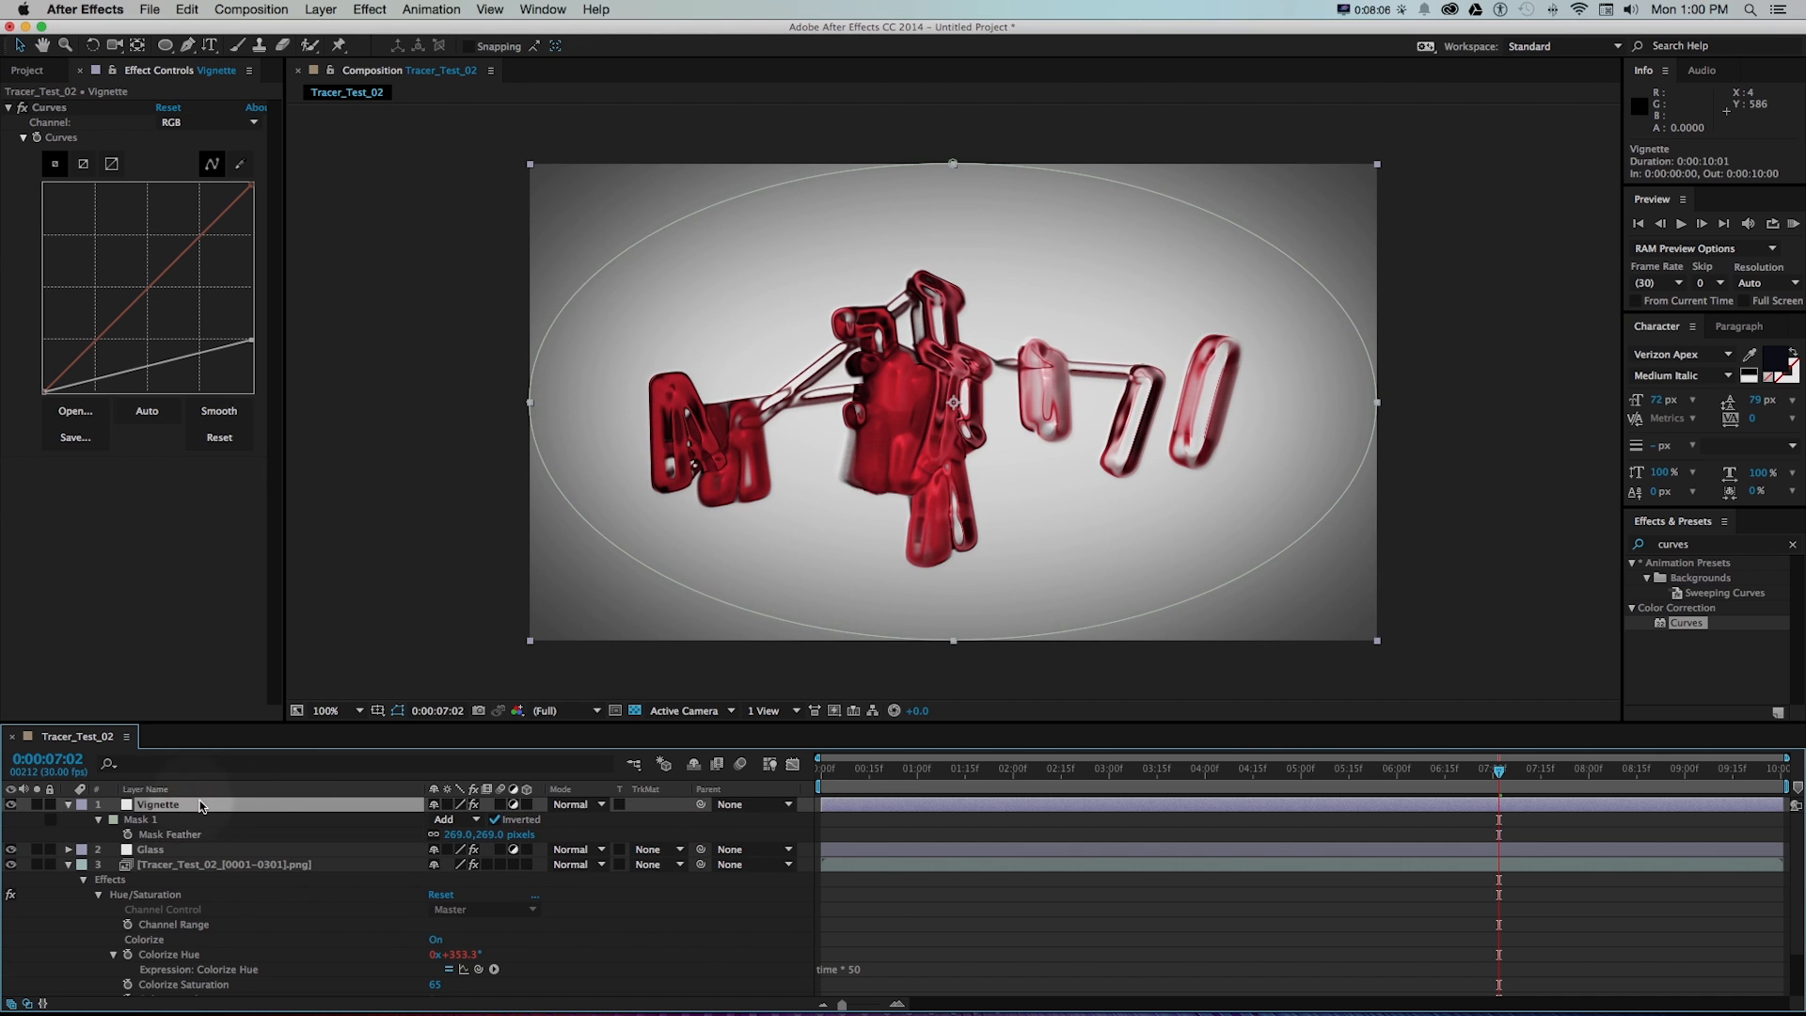
key(t)
drag(443, 818, 415, 819)
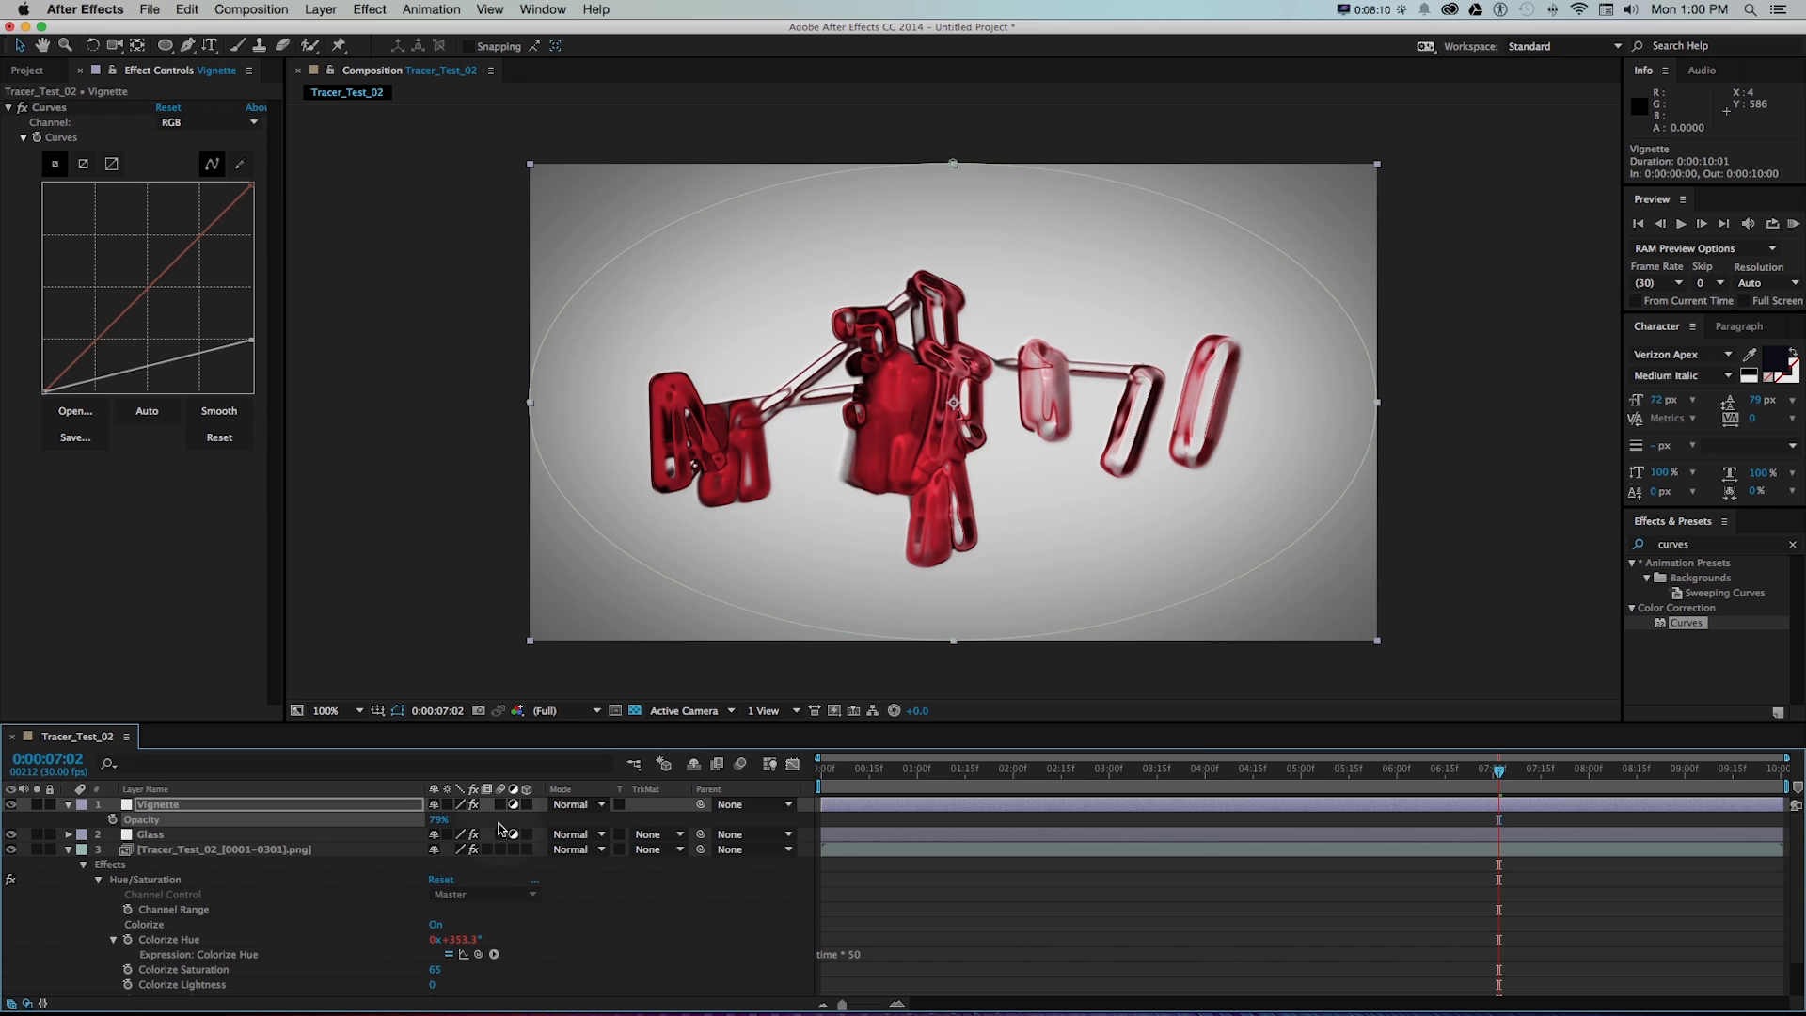
mouse_move(1152, 776)
mouse_down()
mouse_move(1733, 770)
mouse_move(1700, 770)
mouse_up()
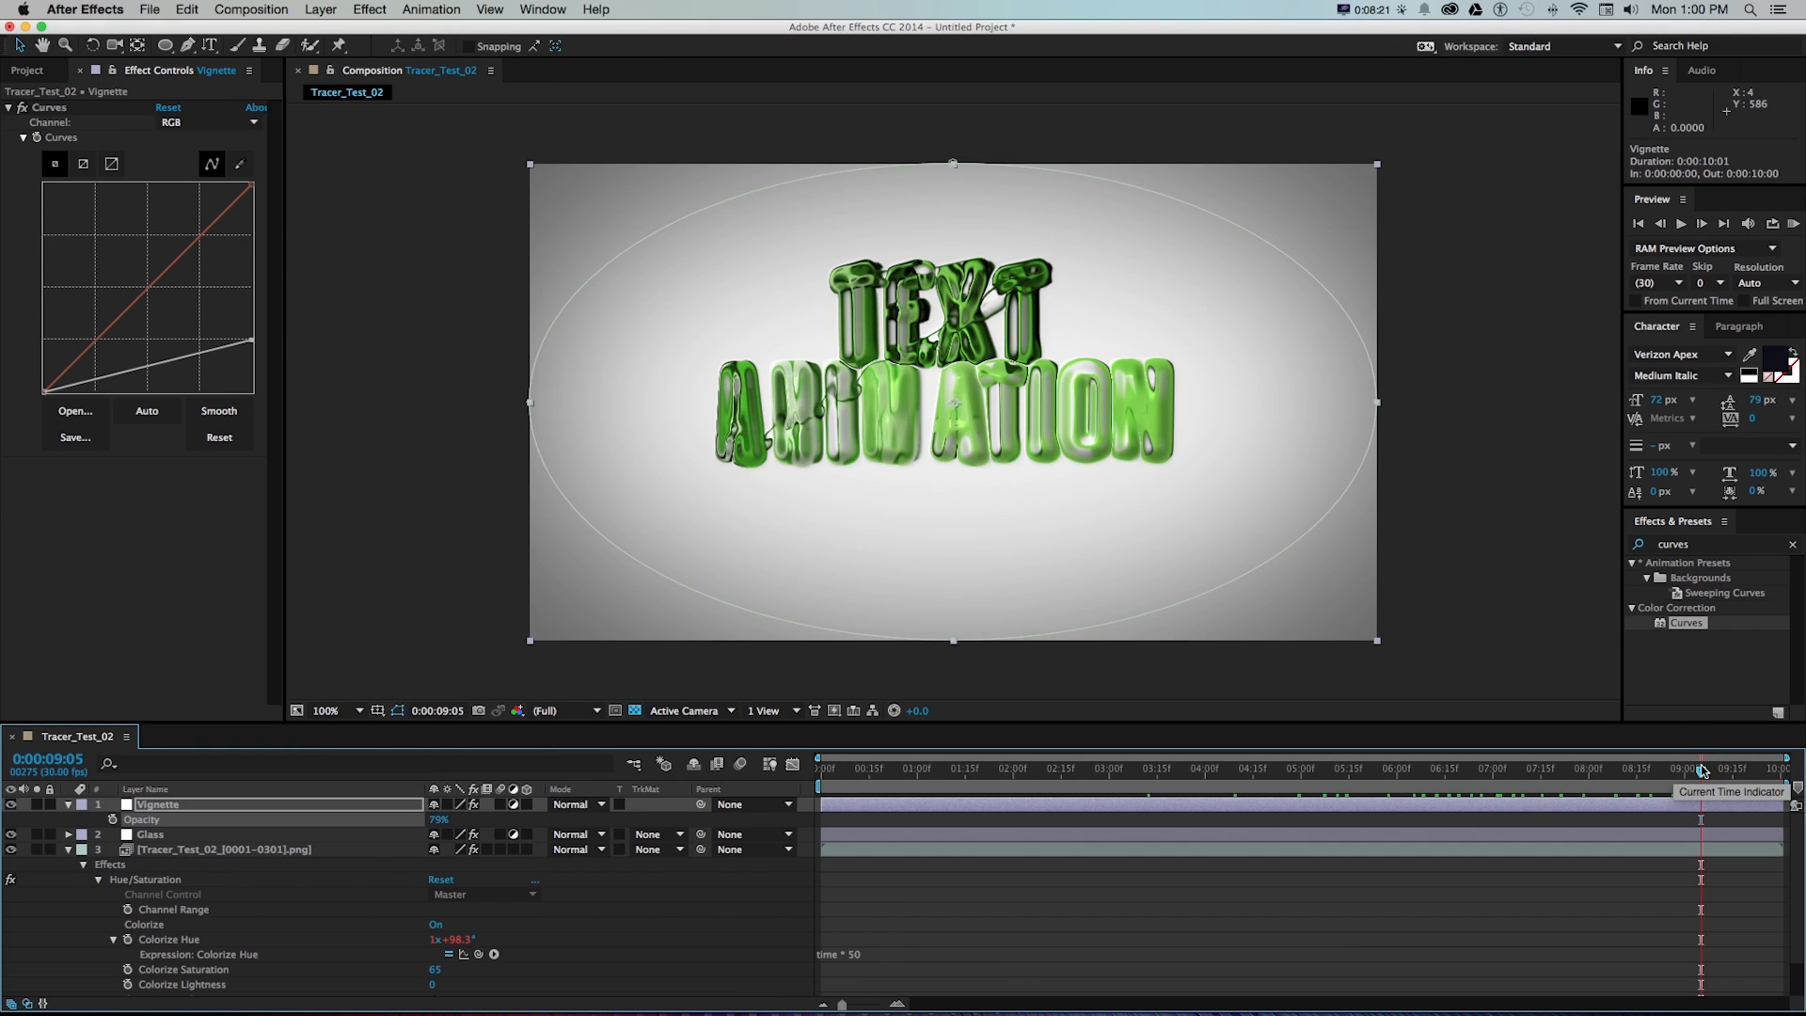
- On the Glass layer at 9:01, reveal Opacity and keyframe it at 100%
click(151, 834)
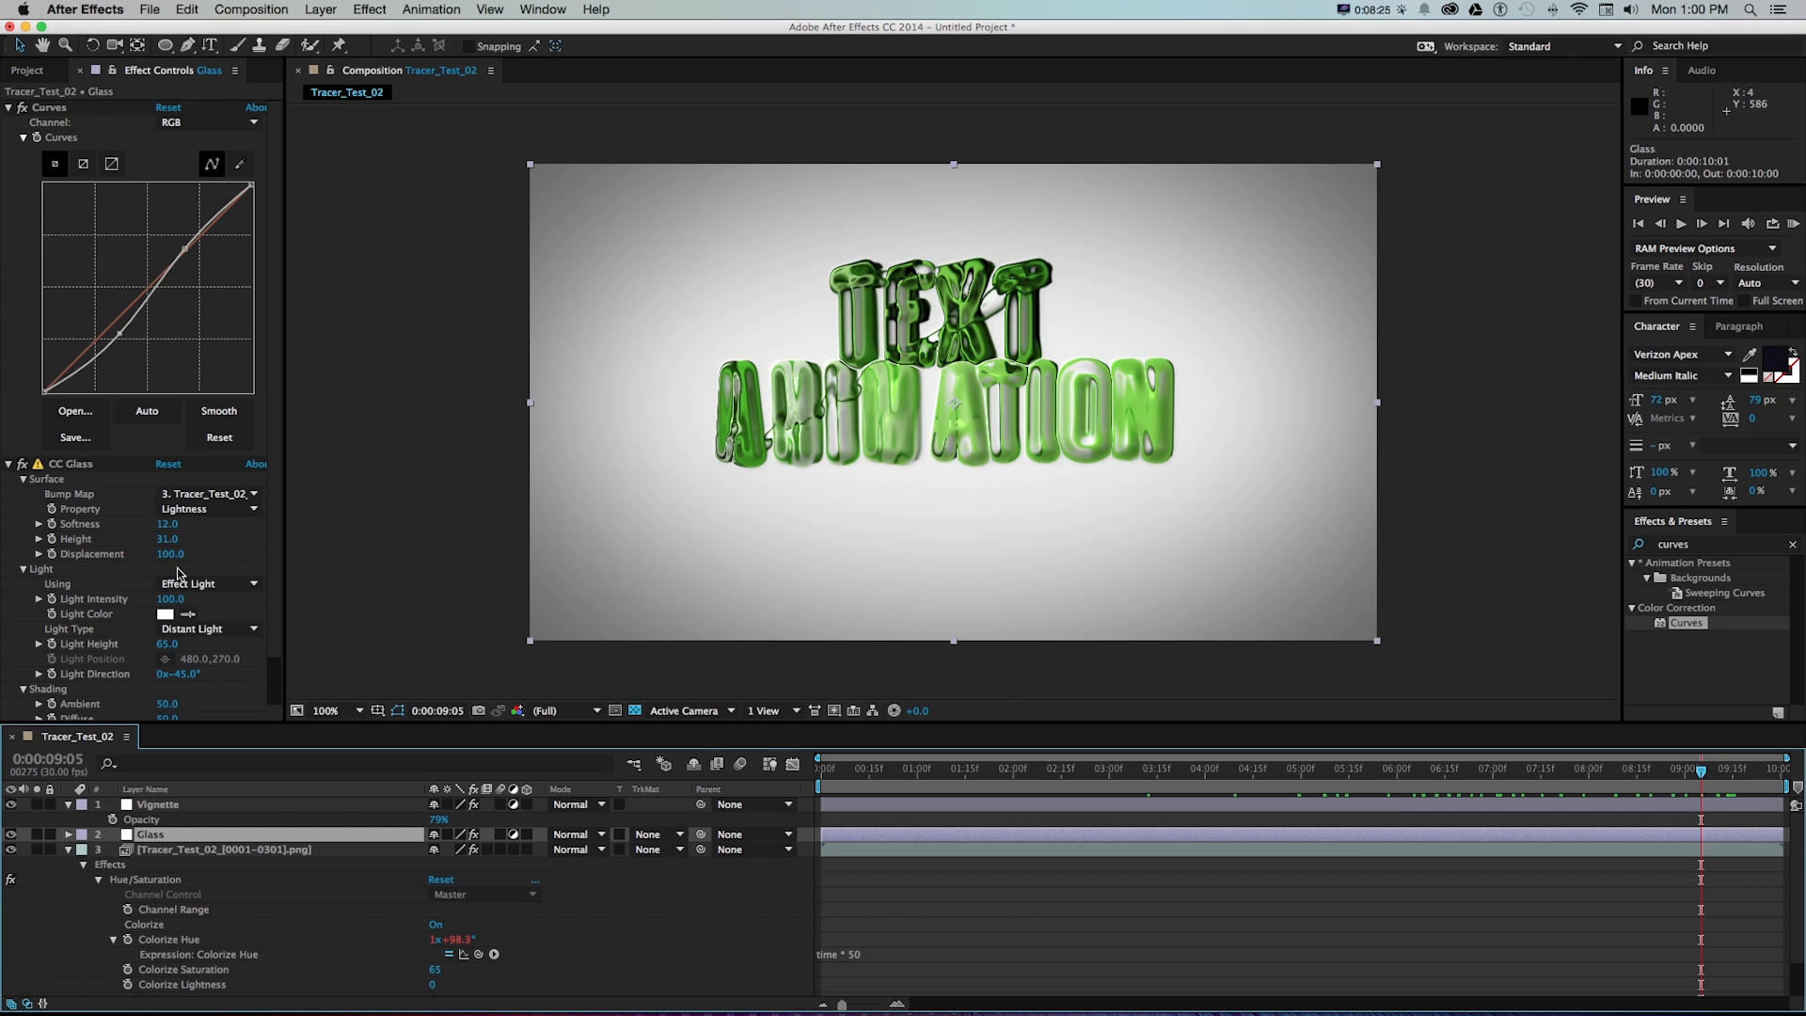
click(228, 408)
key(Page_Up)
key(Page_Up)
key(Page_Up)
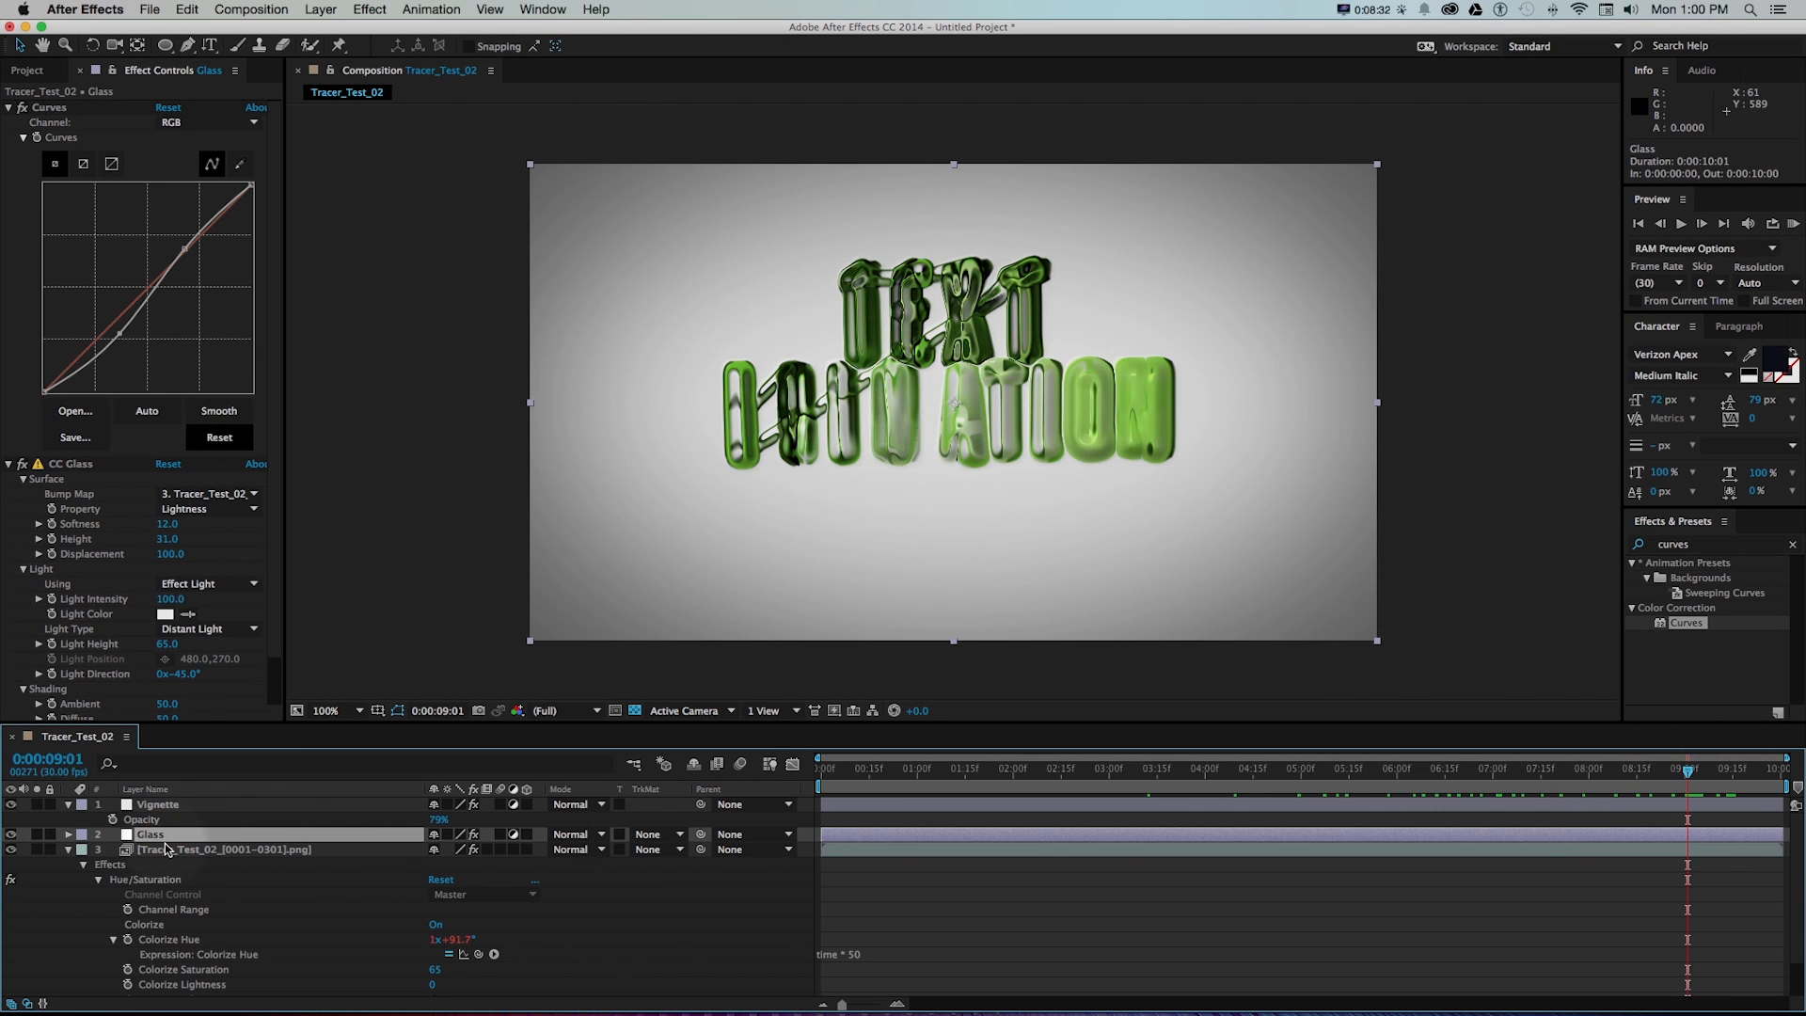
key(t)
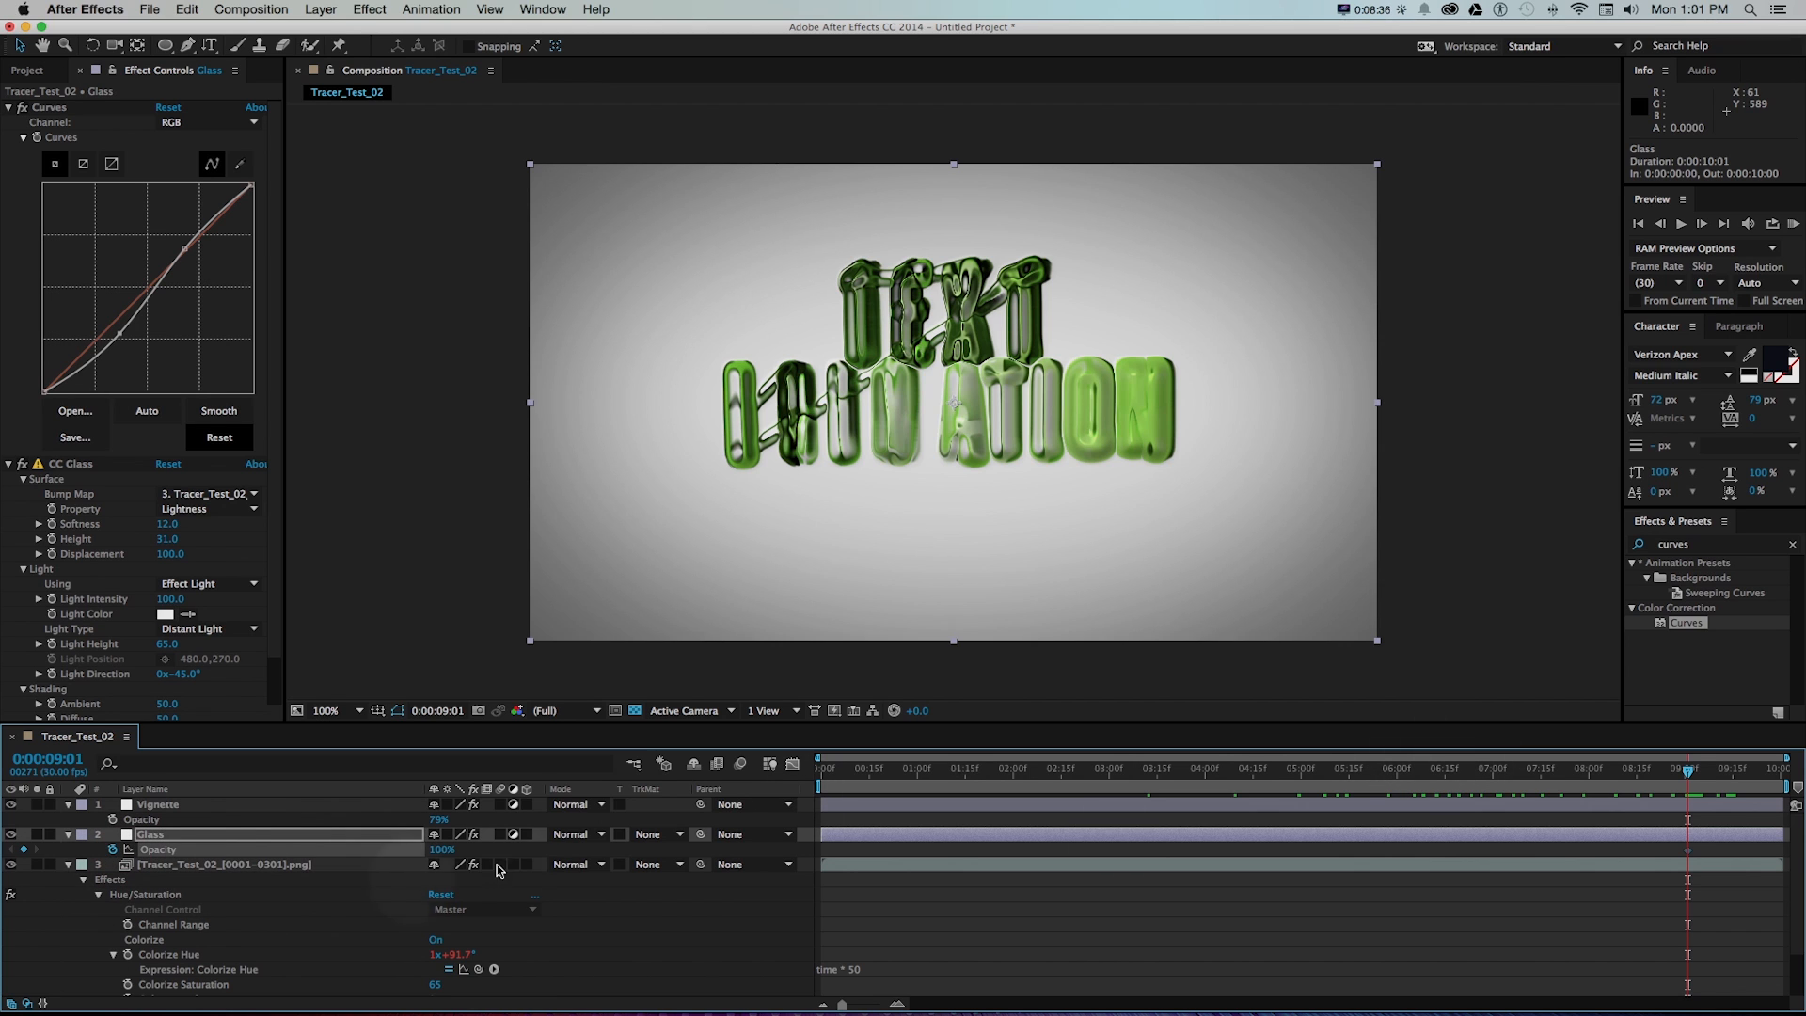
- Keyframe Glass opacity to 0% at 9:21 and apply Easy Ease Out to the keyframes
key(space)
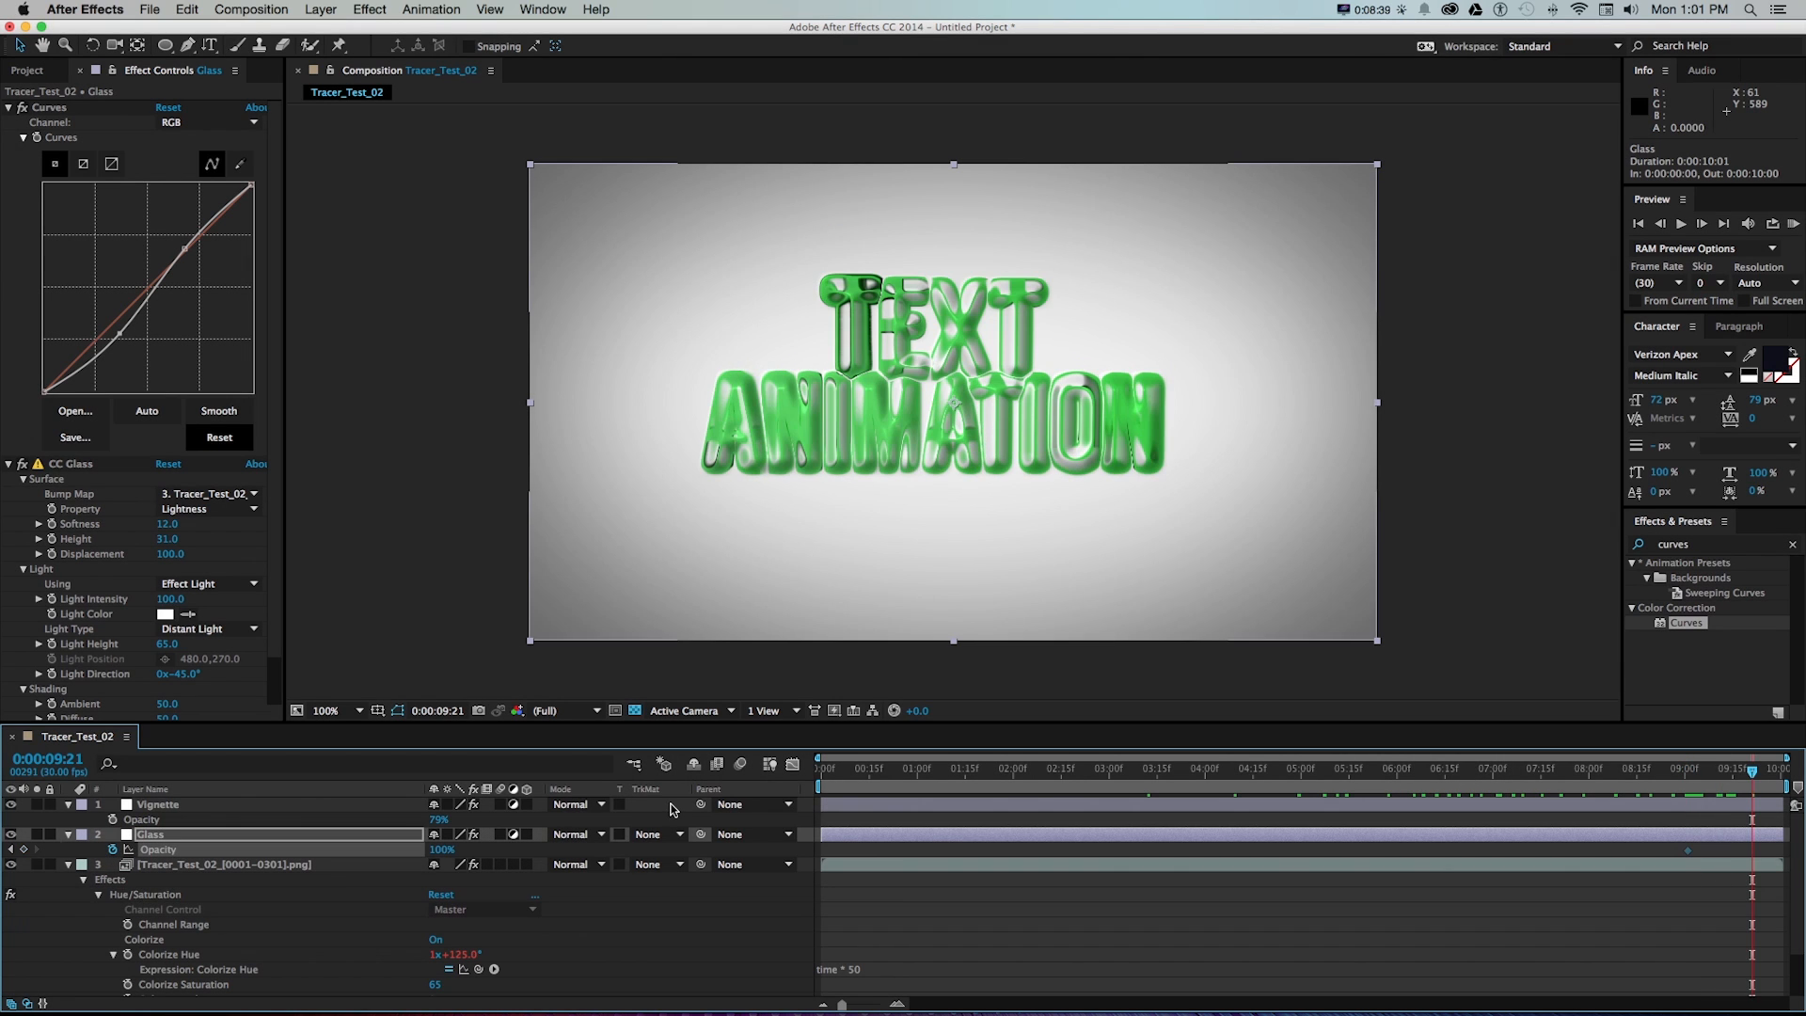
key(space)
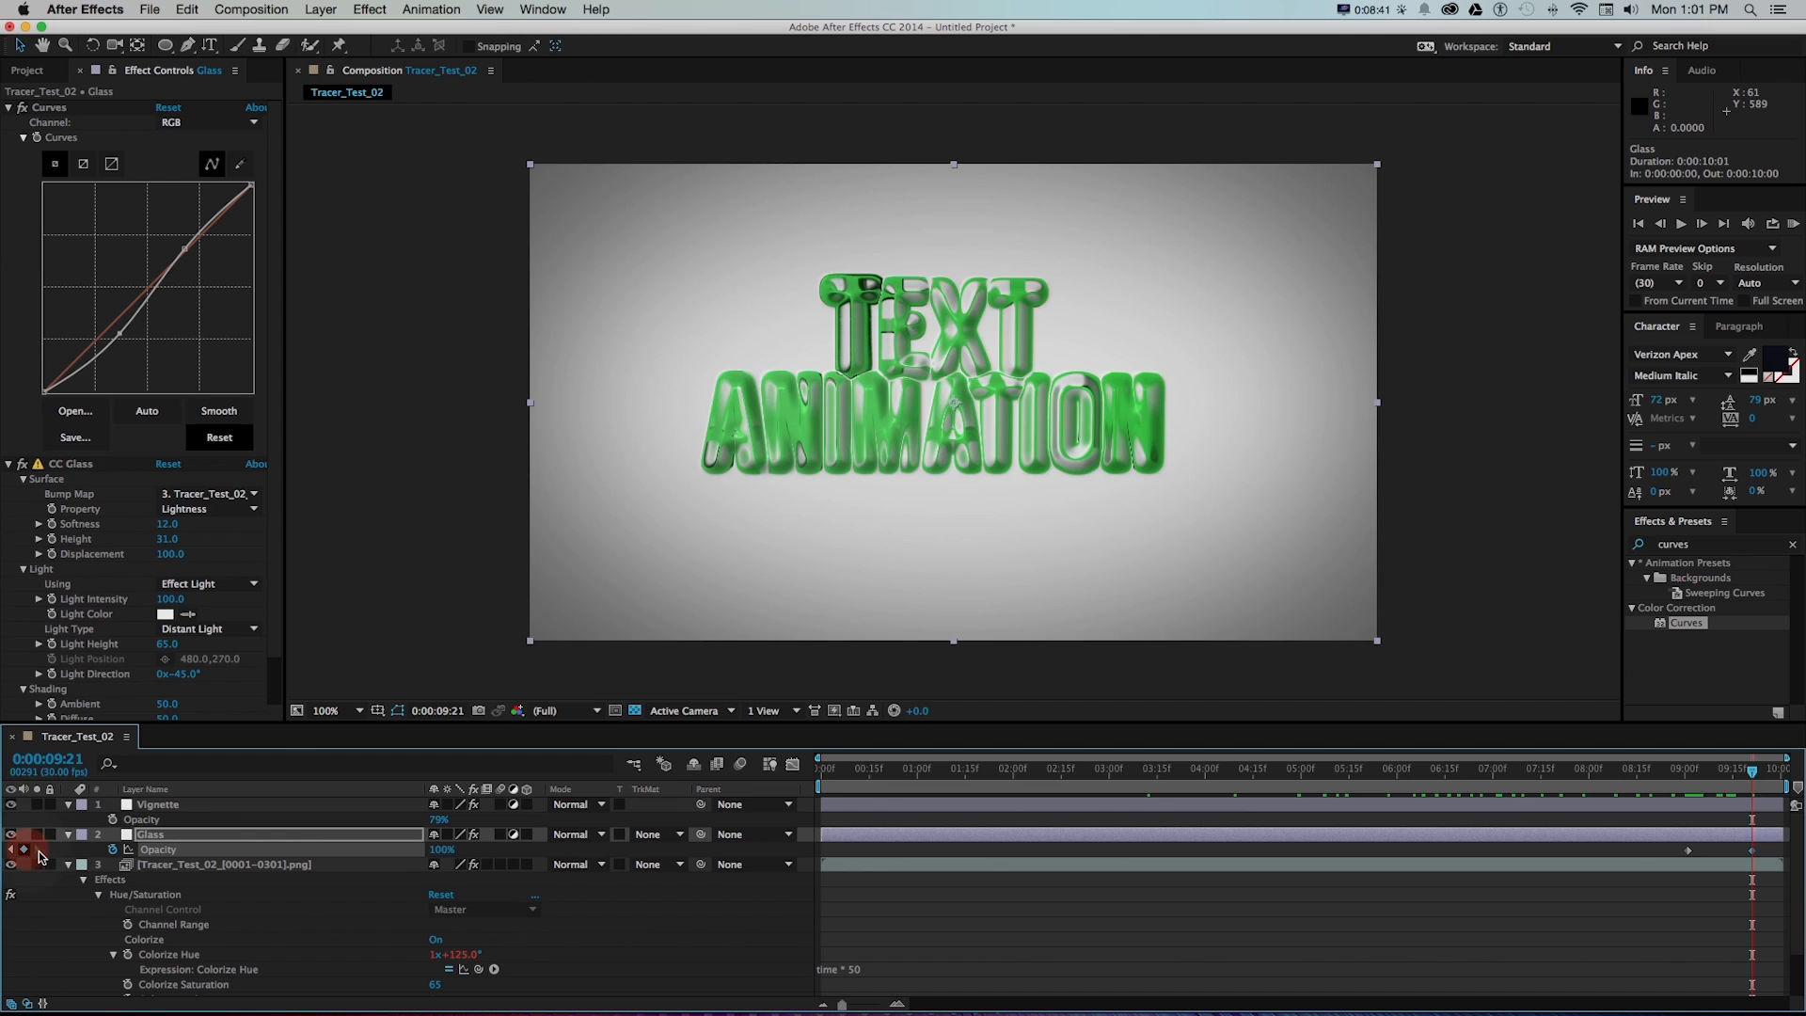
right_click(1748, 857)
mouse_move(1630, 996)
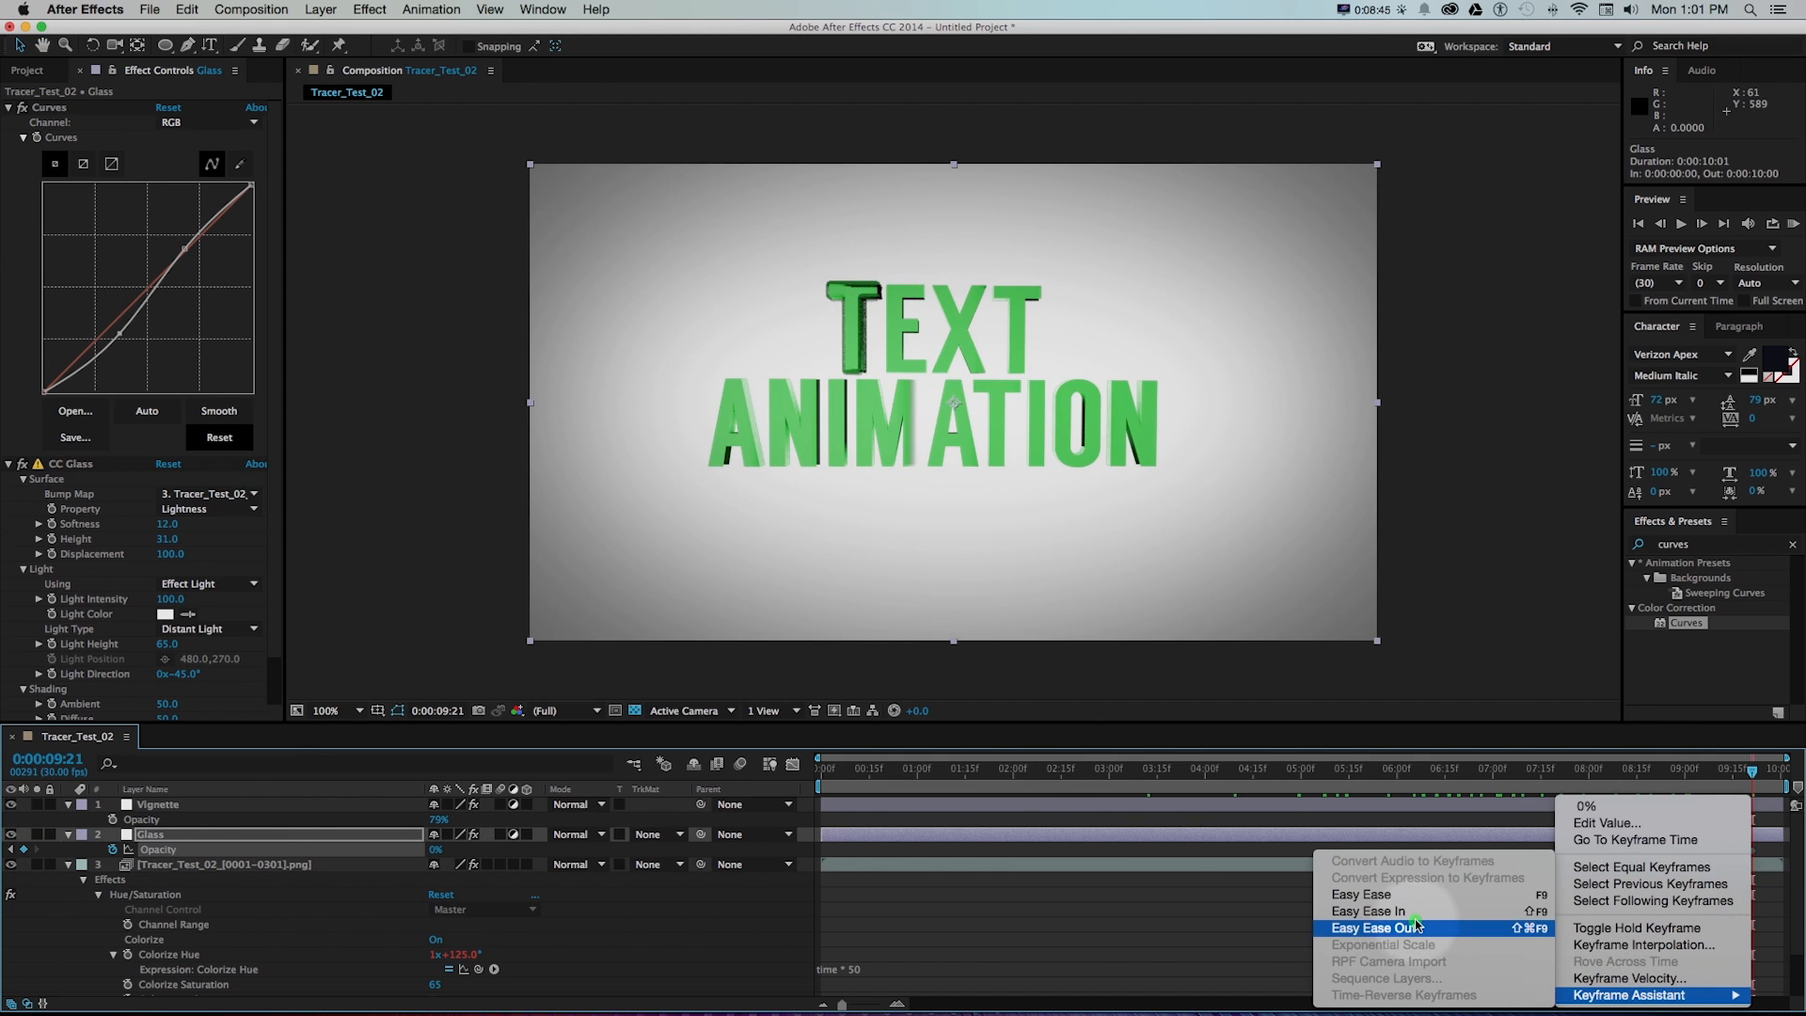
click(1416, 912)
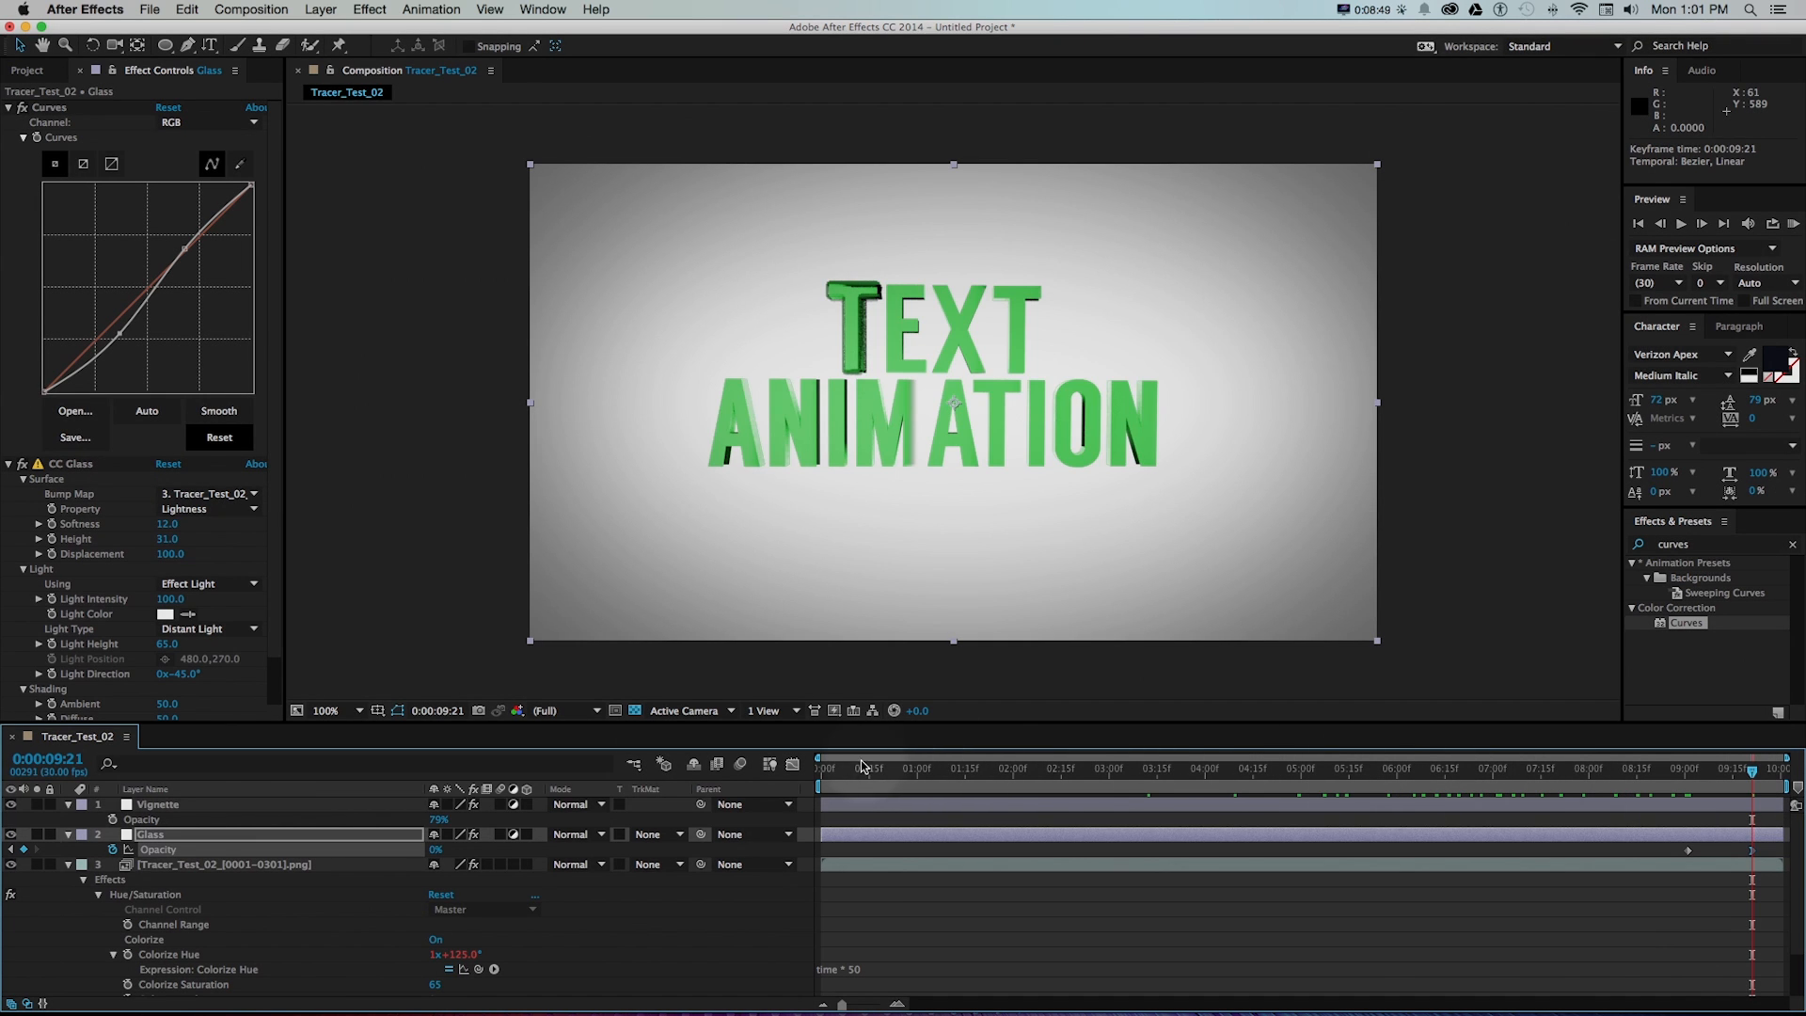
- Review the fade, then shift the first Opacity keyframe later to 9:11
mouse_move(864, 766)
mouse_down()
mouse_move(1759, 770)
mouse_move(1691, 778)
mouse_move(1722, 772)
mouse_up()
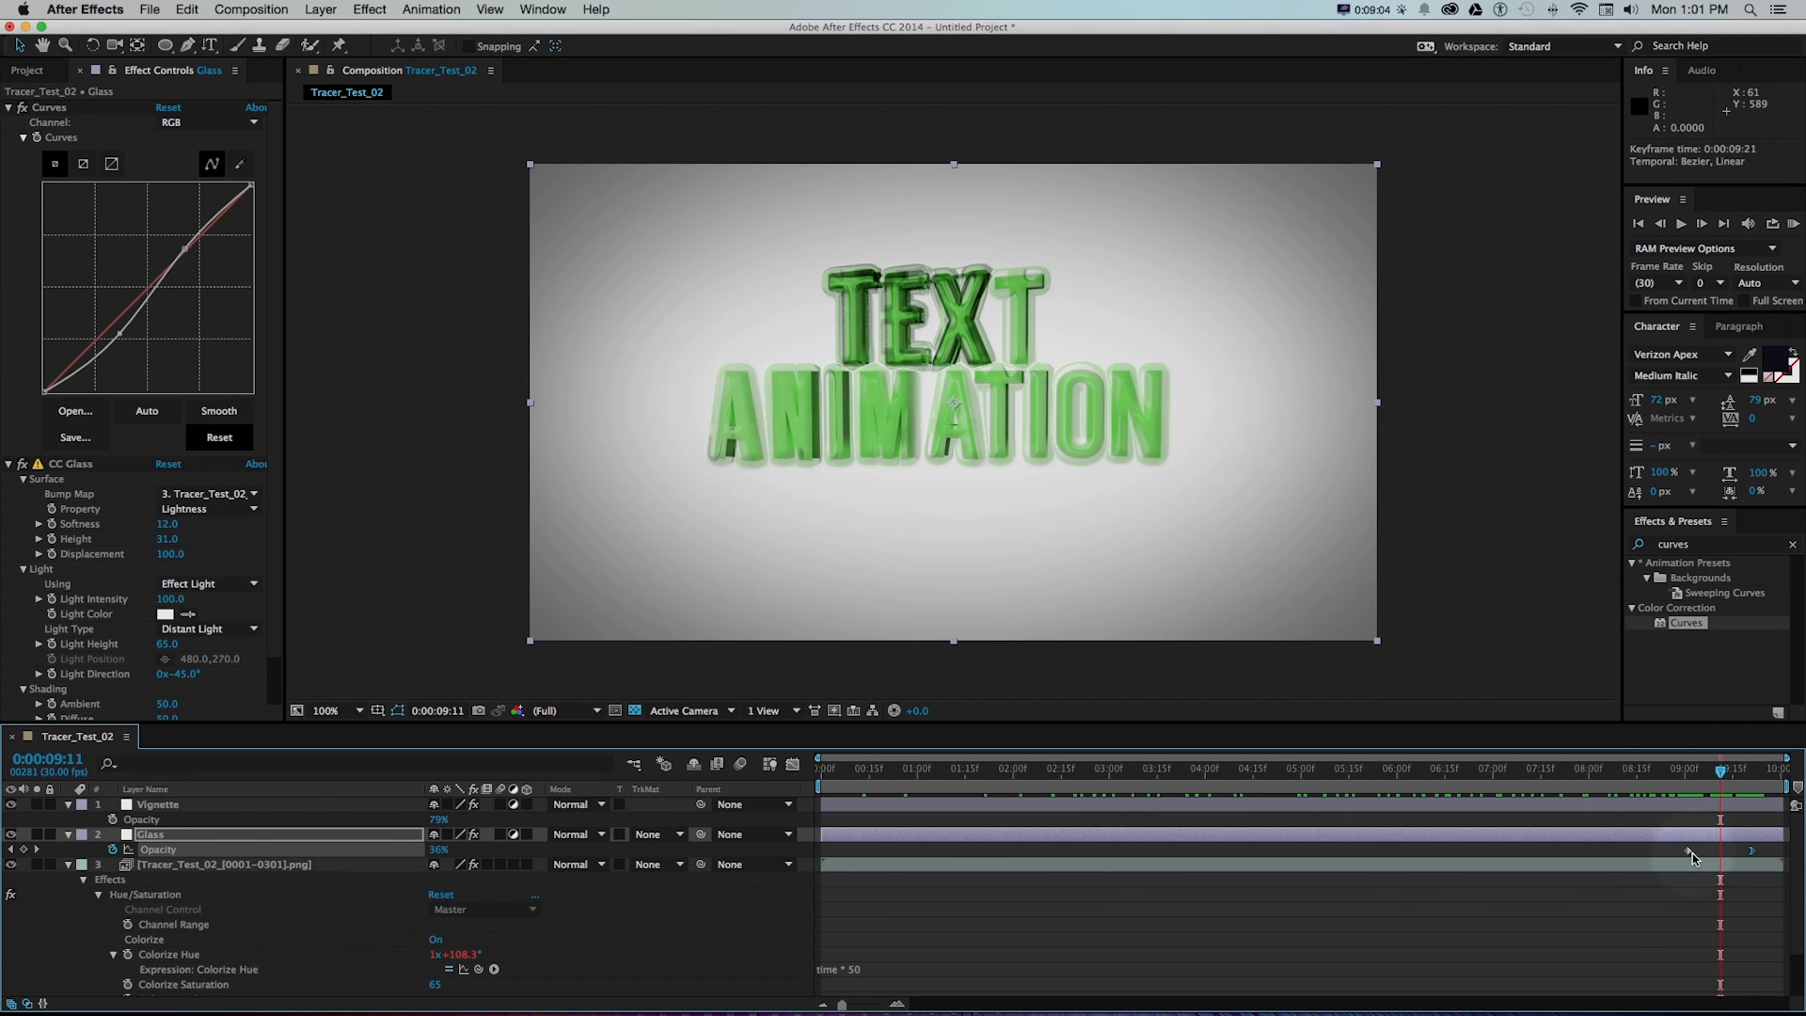
click(1728, 854)
drag(1728, 854, 1750, 853)
mouse_move(1721, 771)
mouse_down()
mouse_move(1772, 771)
mouse_move(1294, 769)
mouse_up()
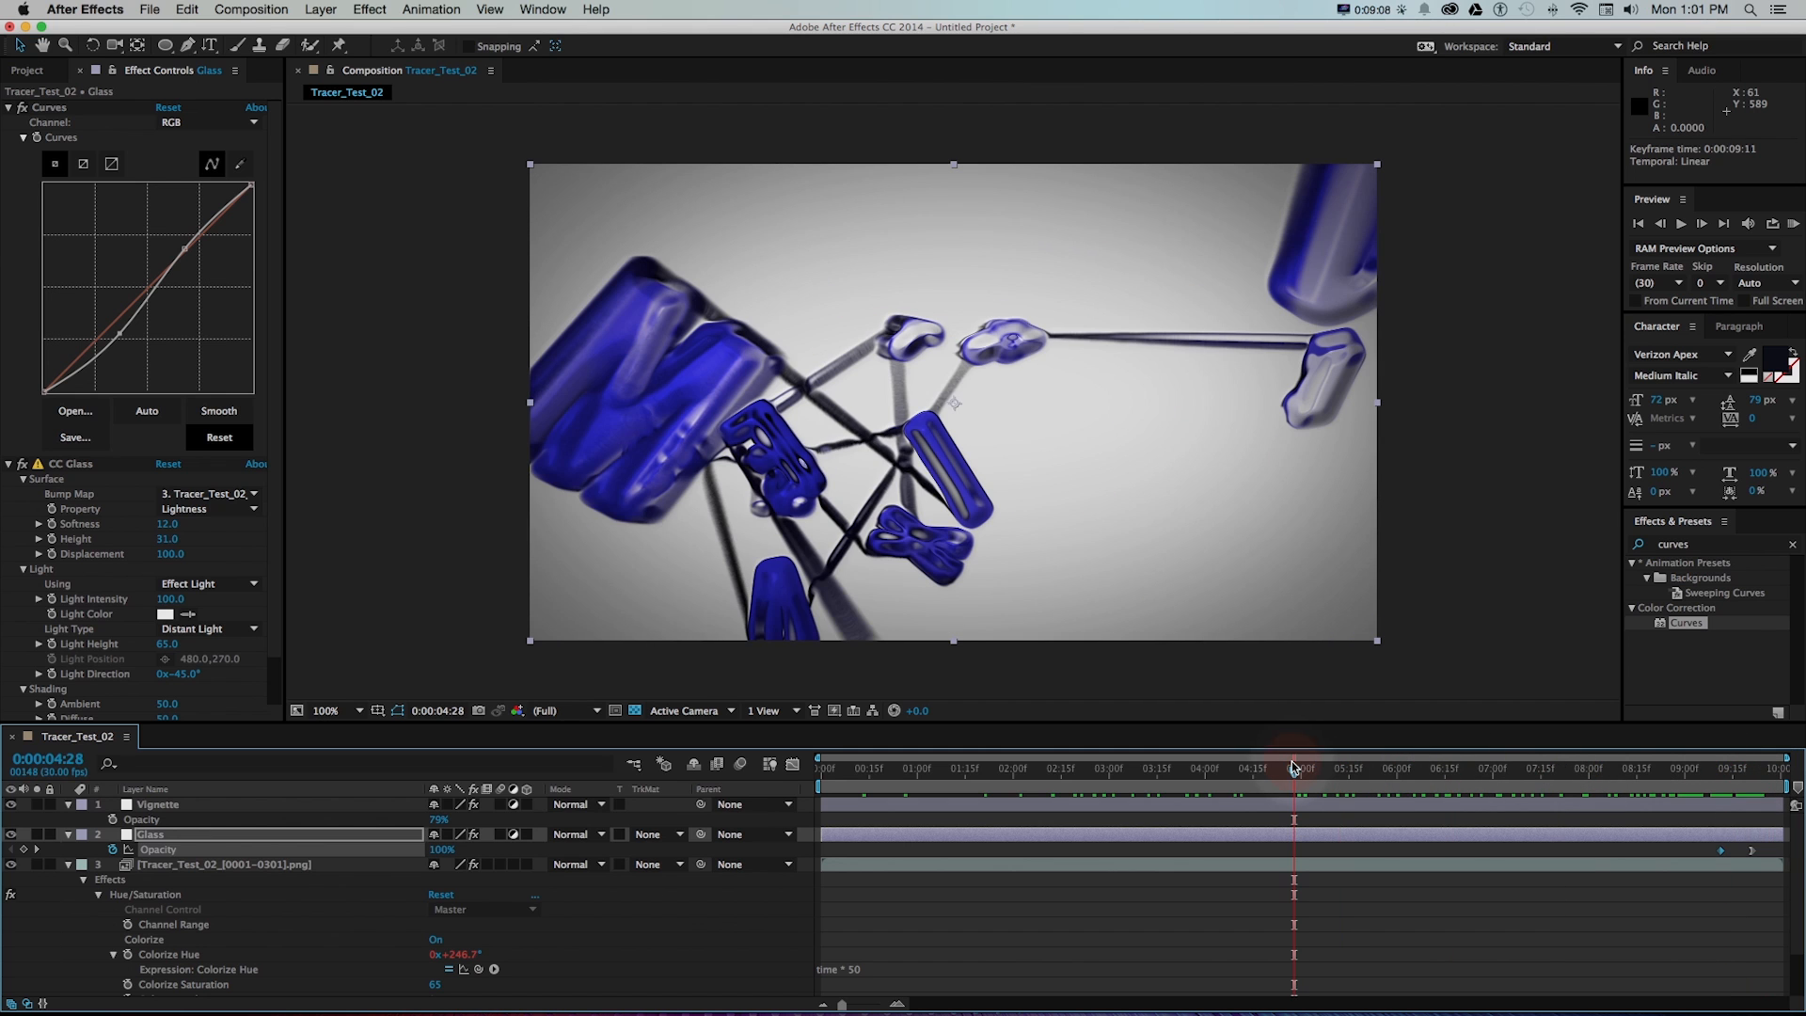
- RAM-preview the finished animation, then scrub the Cinema 4D text scene to compare
key(KP_0)
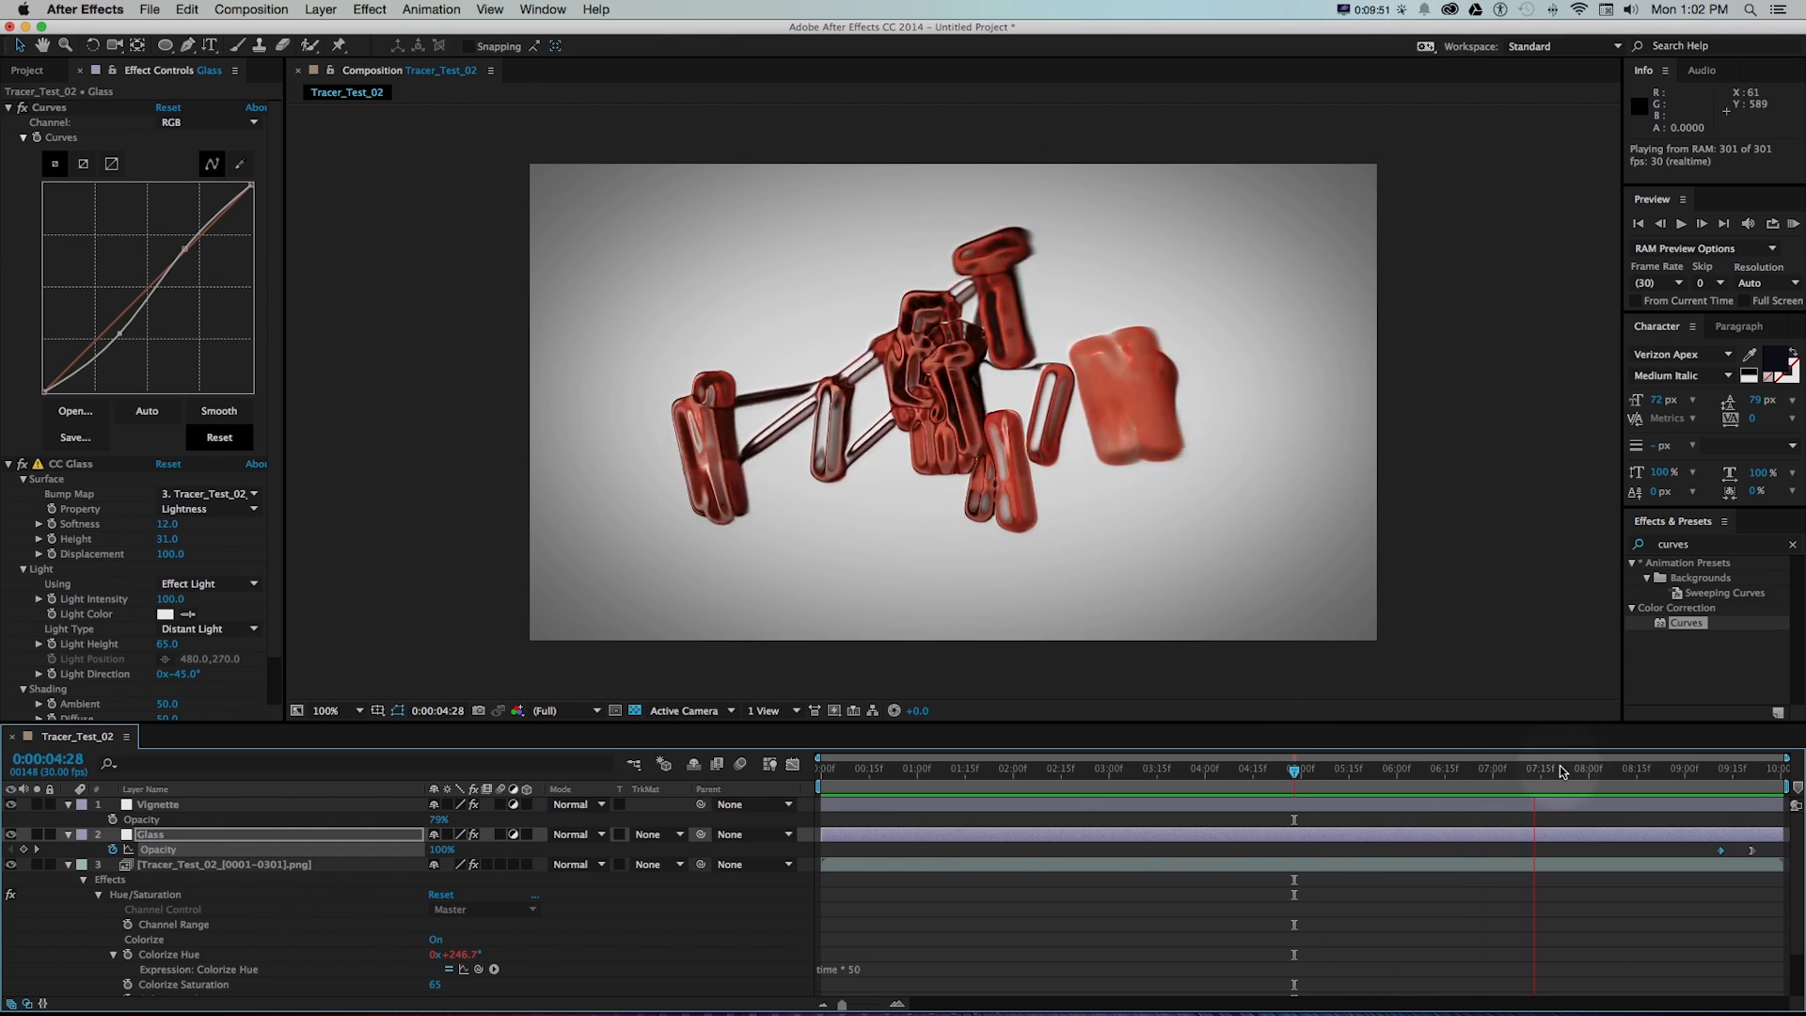
key(space)
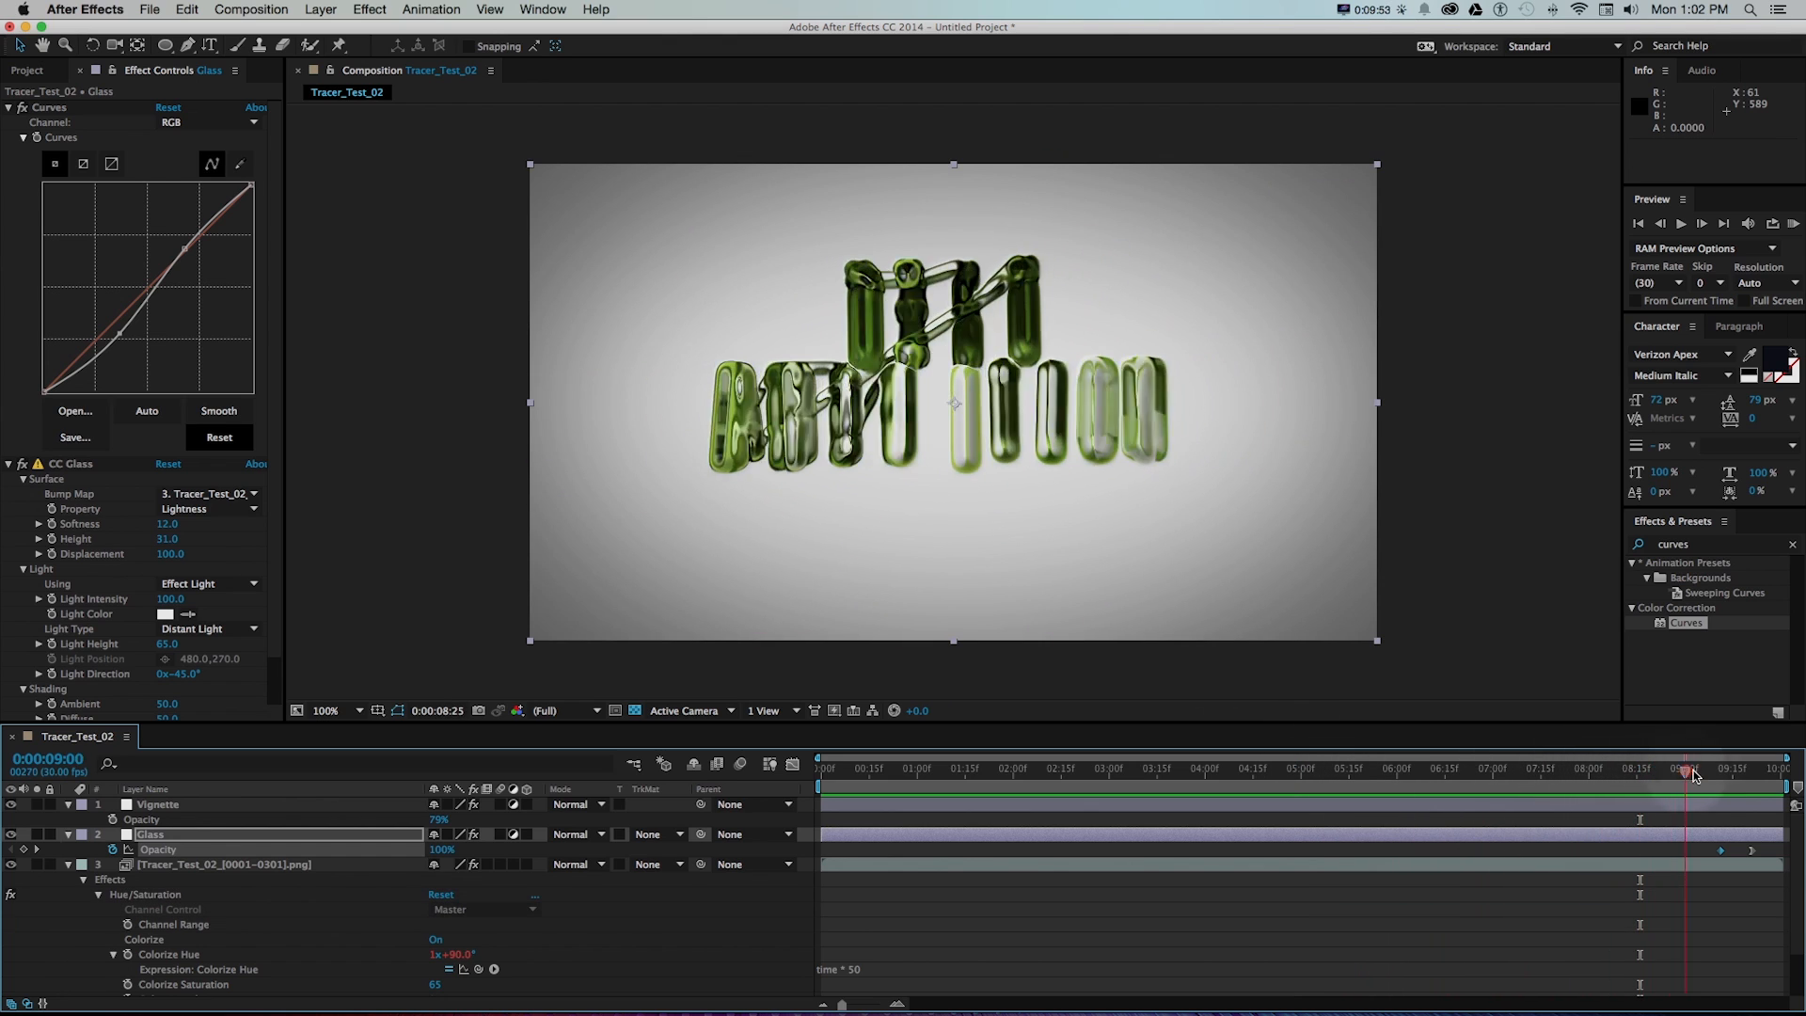
click(1703, 770)
key(super+Tab)
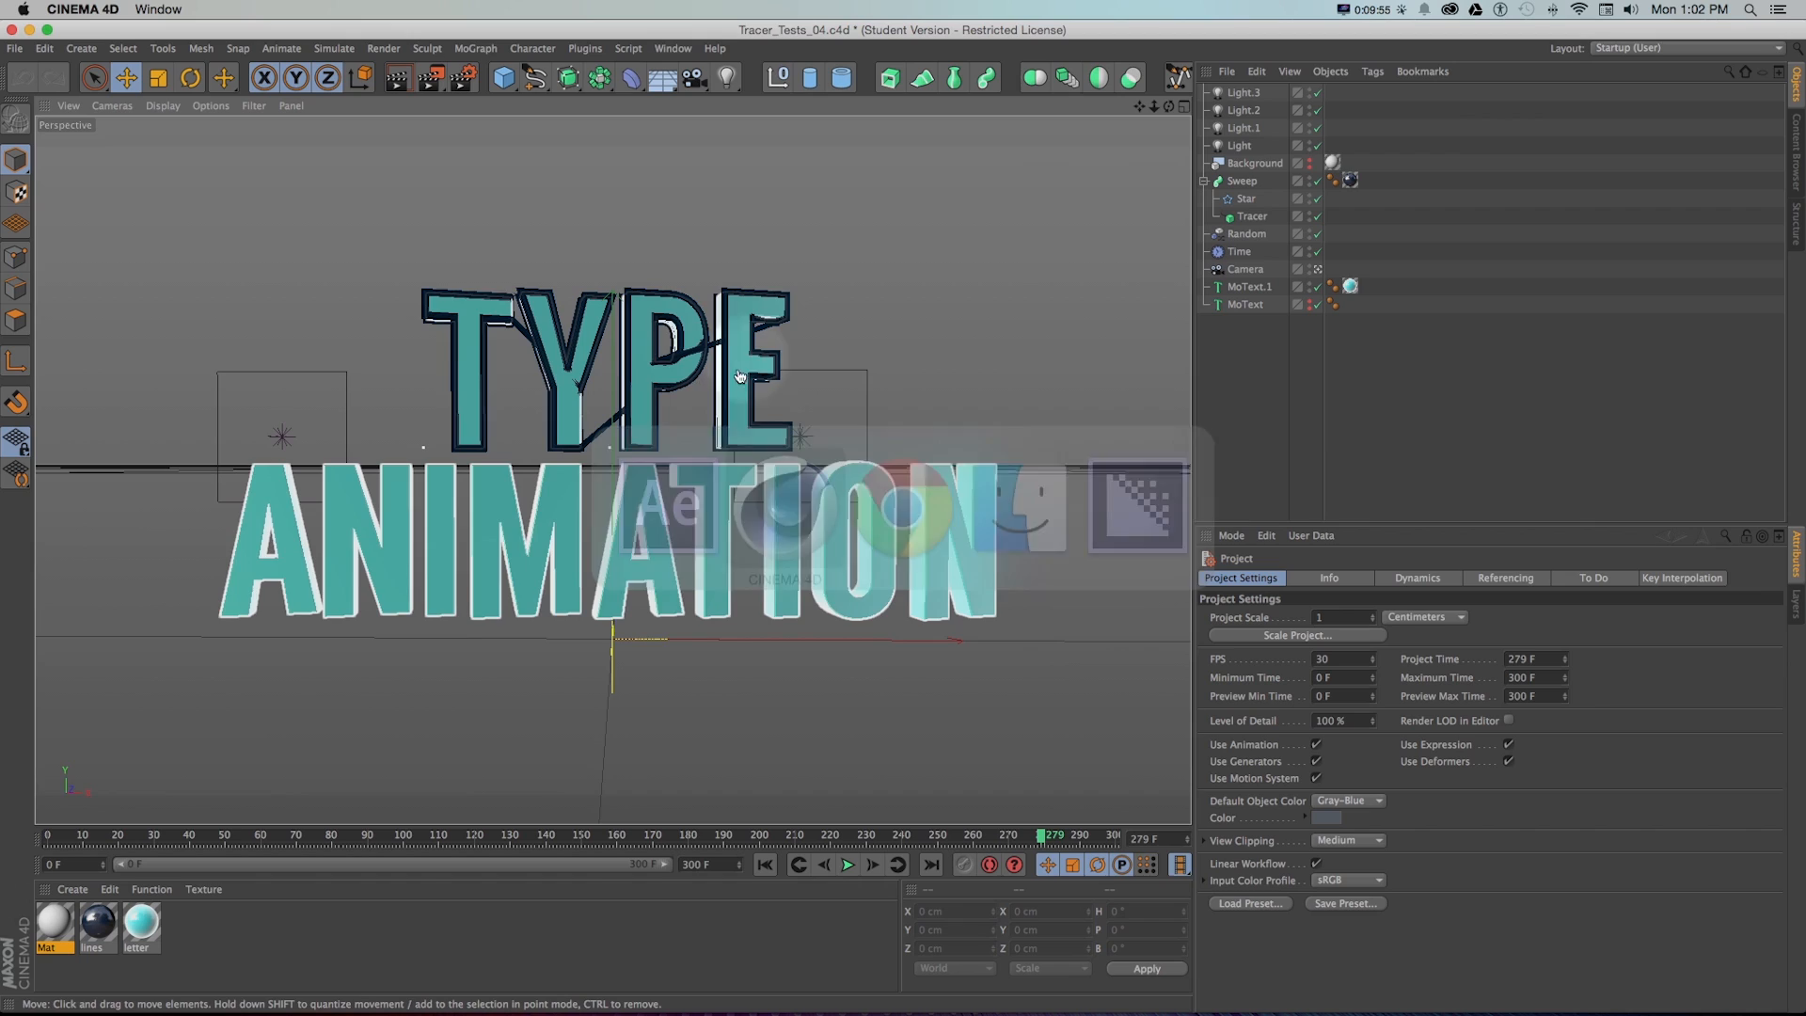
drag(50, 833, 734, 837)
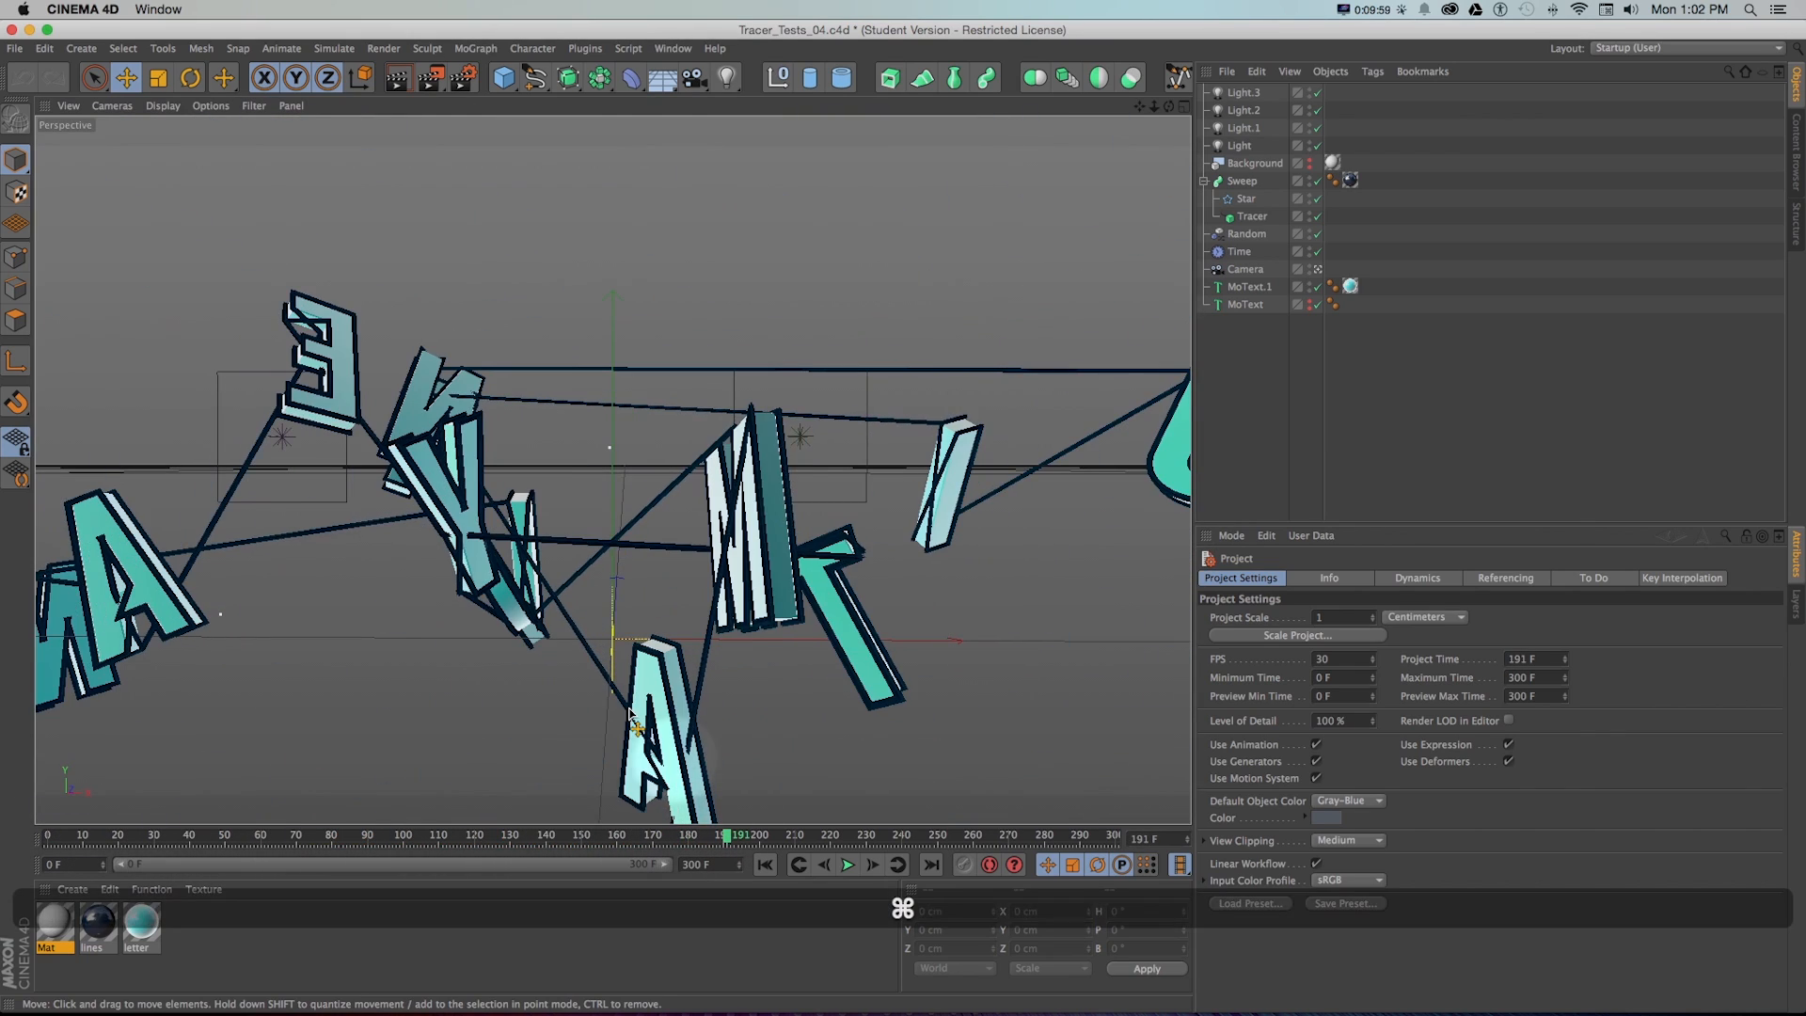
key(super+Tab)
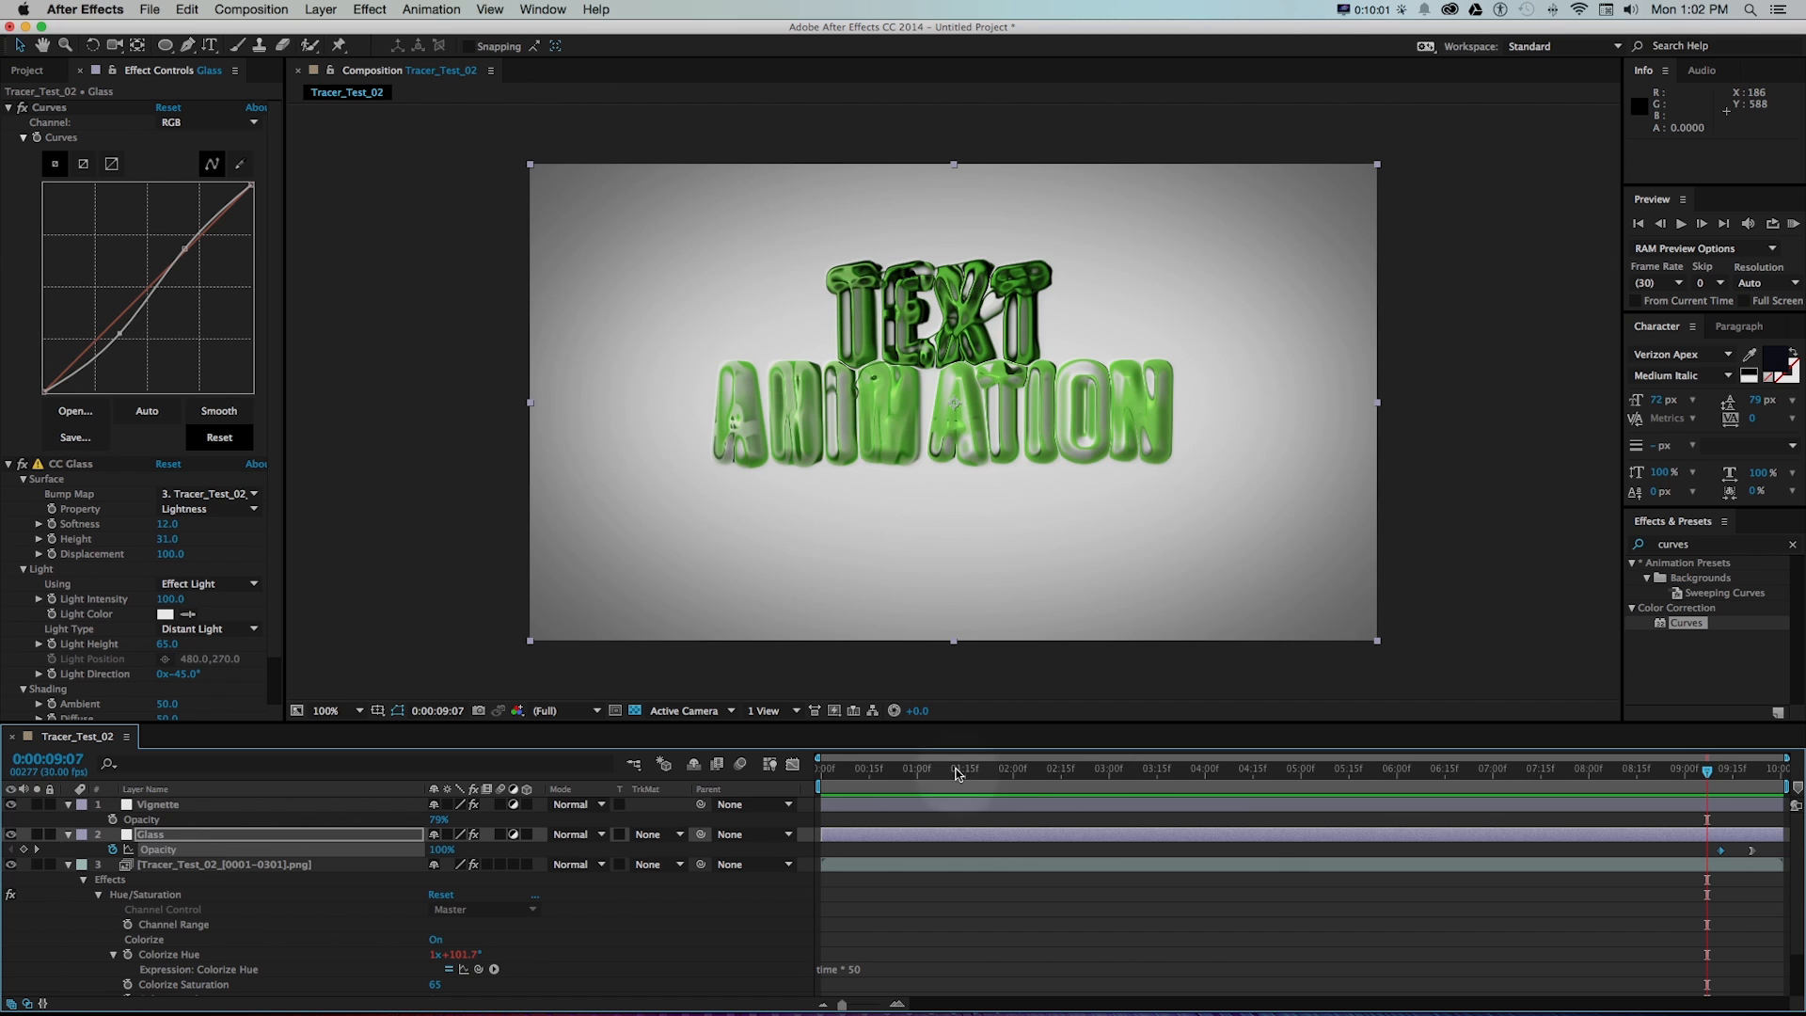
drag(922, 769, 1546, 780)
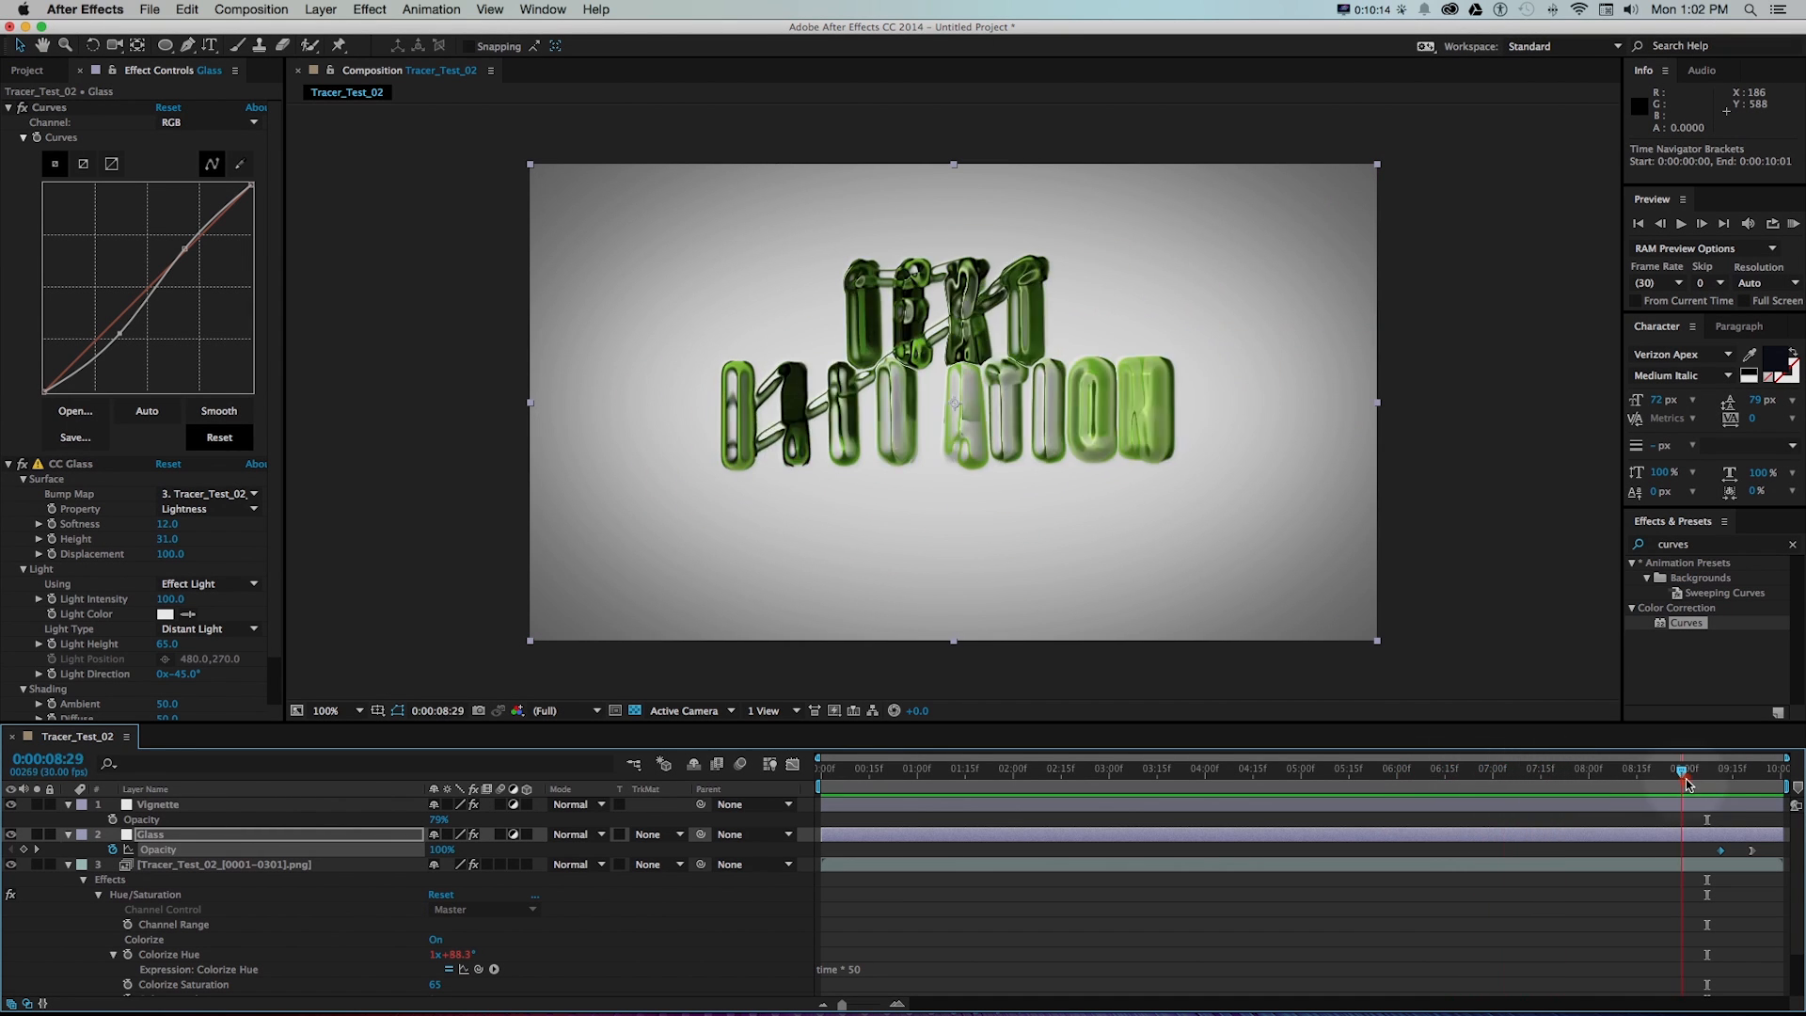
mouse_move(1274, 770)
mouse_down()
mouse_move(968, 770)
mouse_move(1169, 771)
mouse_up()
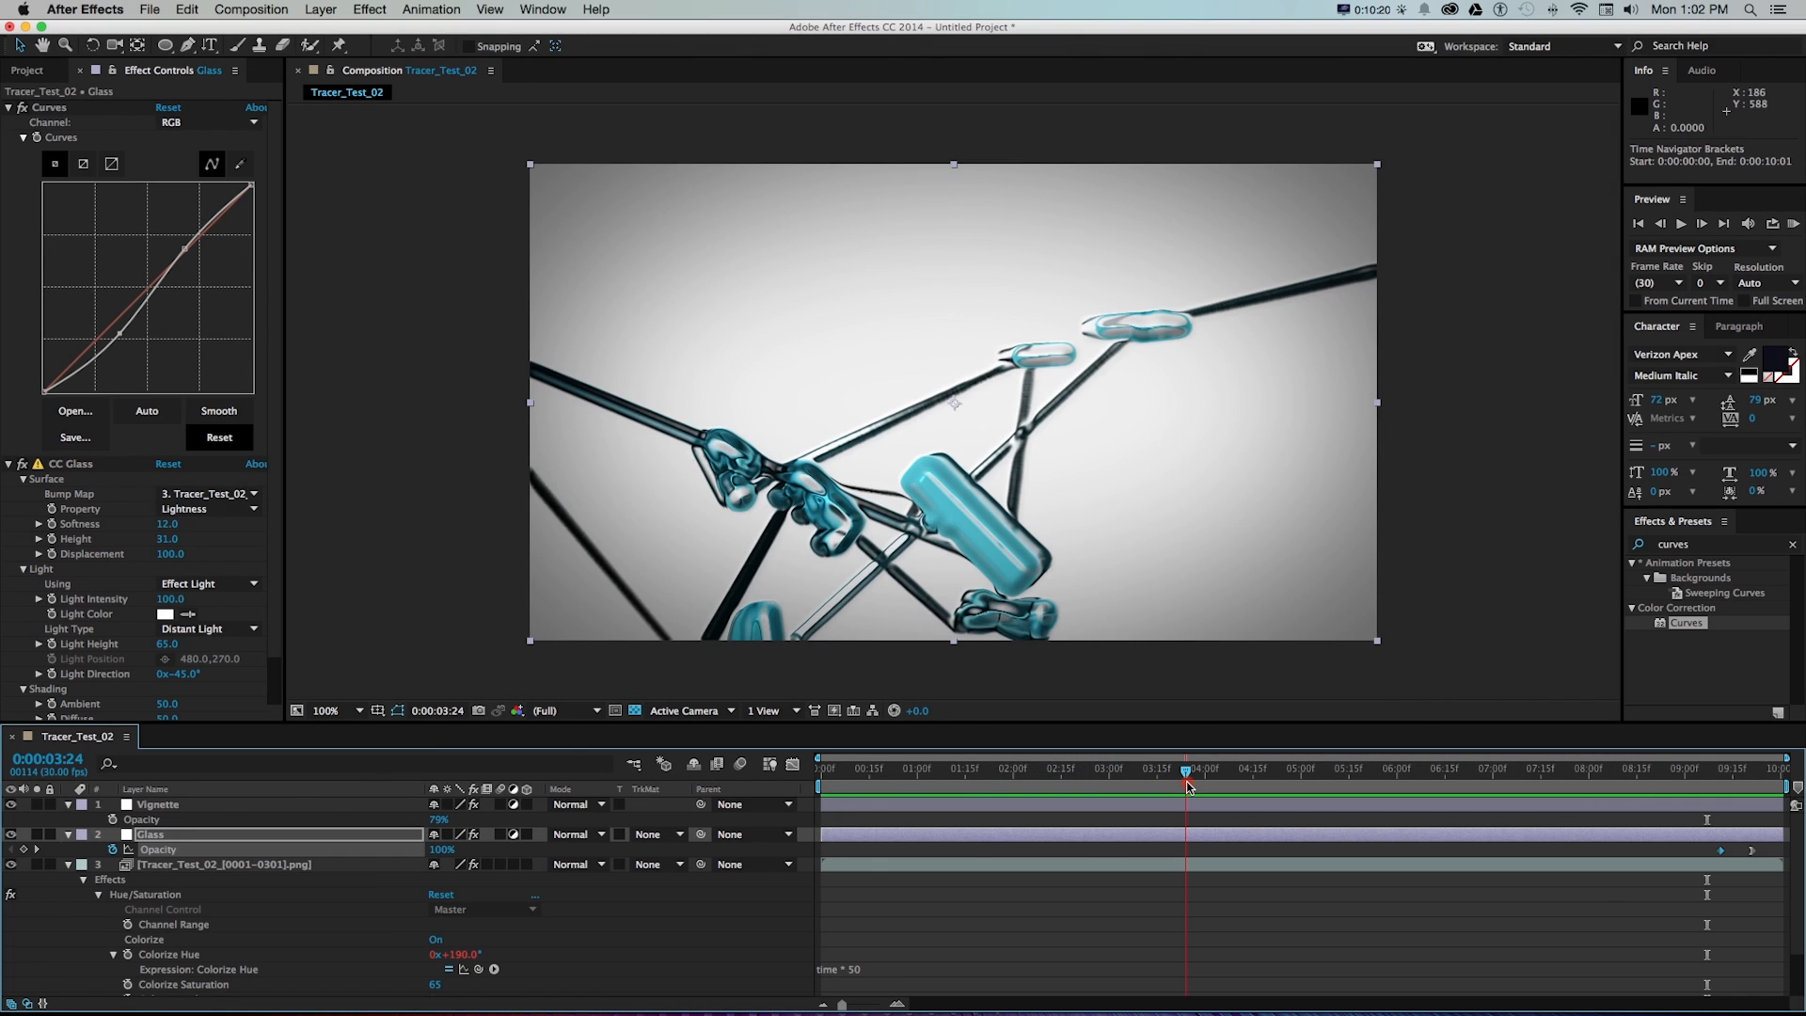
drag(1170, 771, 1428, 785)
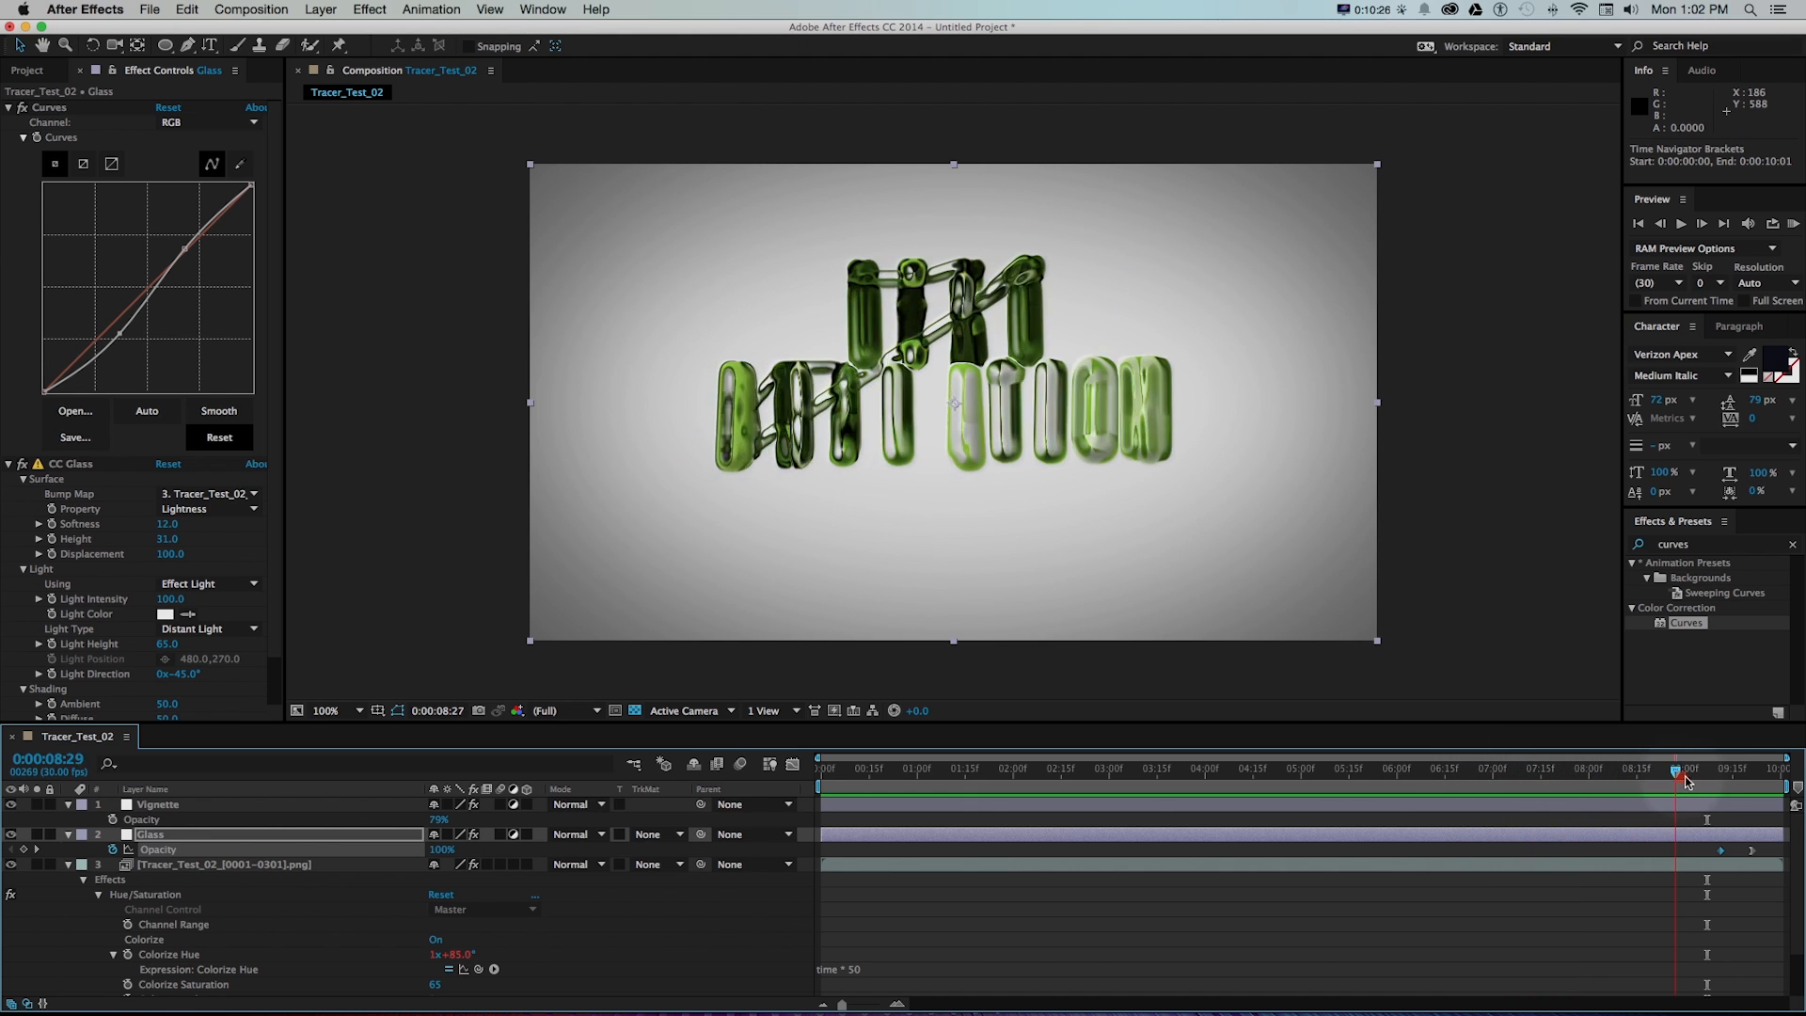
key(KP_0)
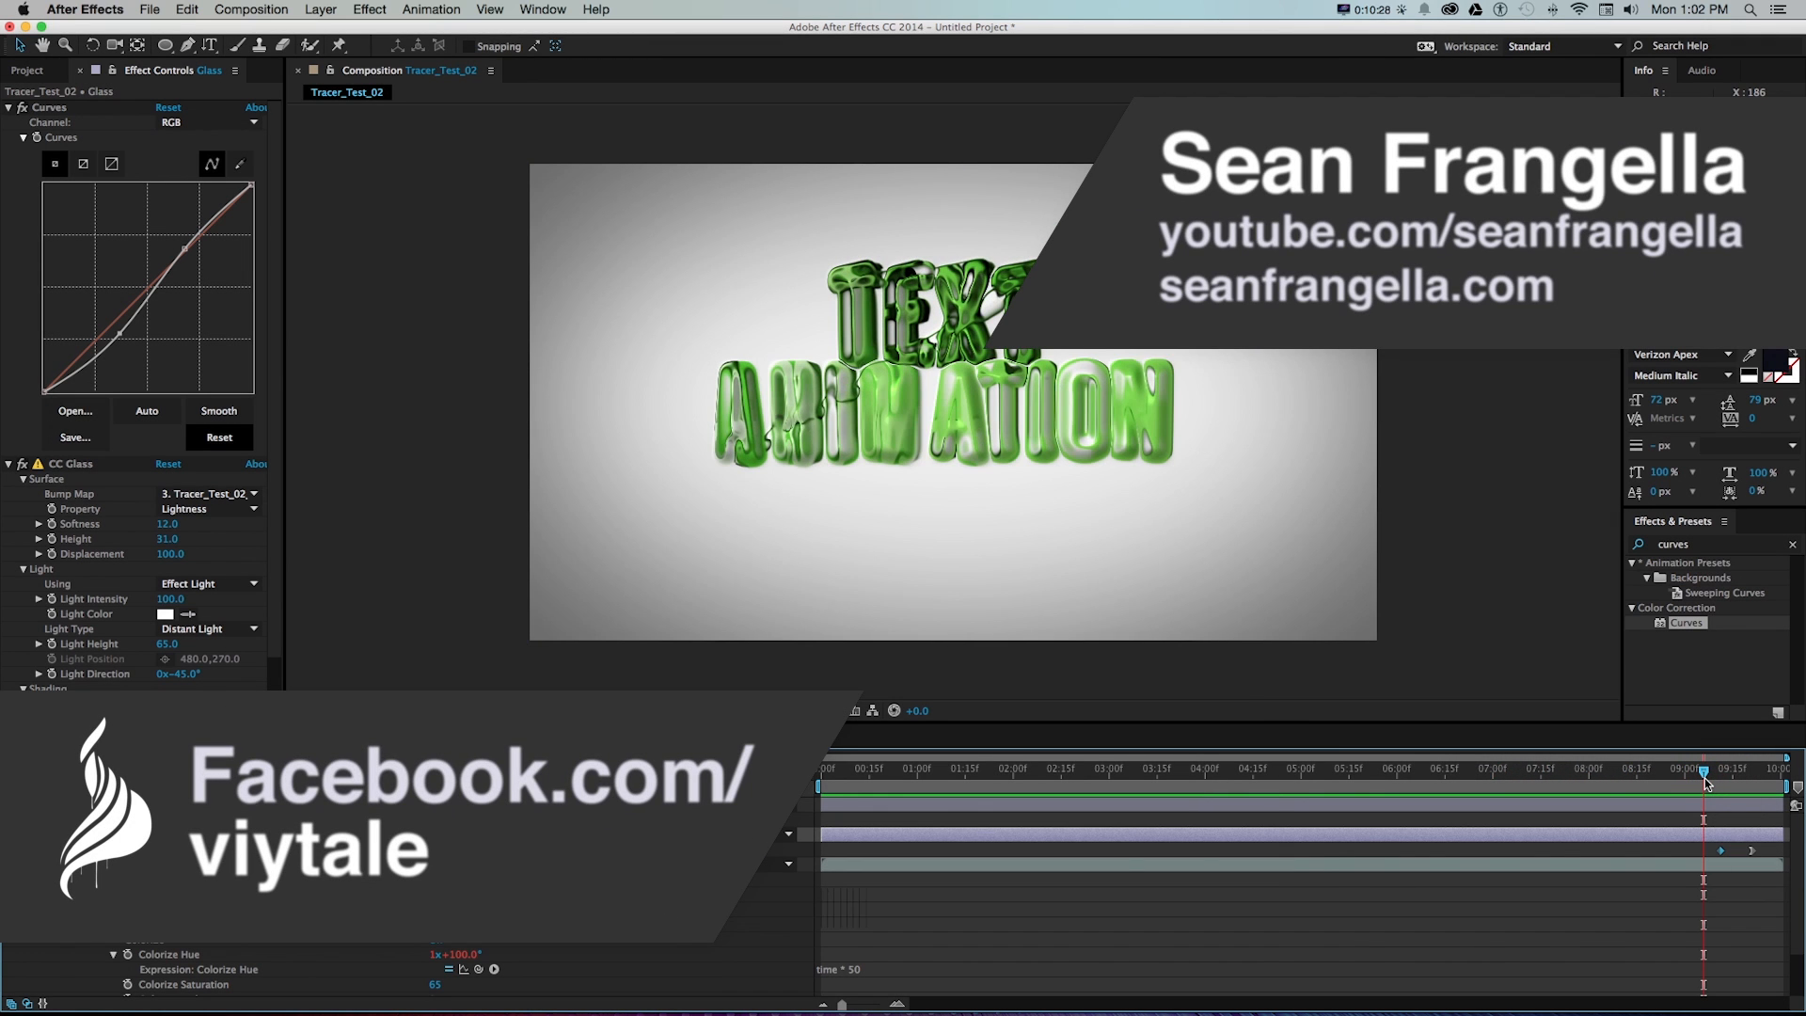
key(KP_0)
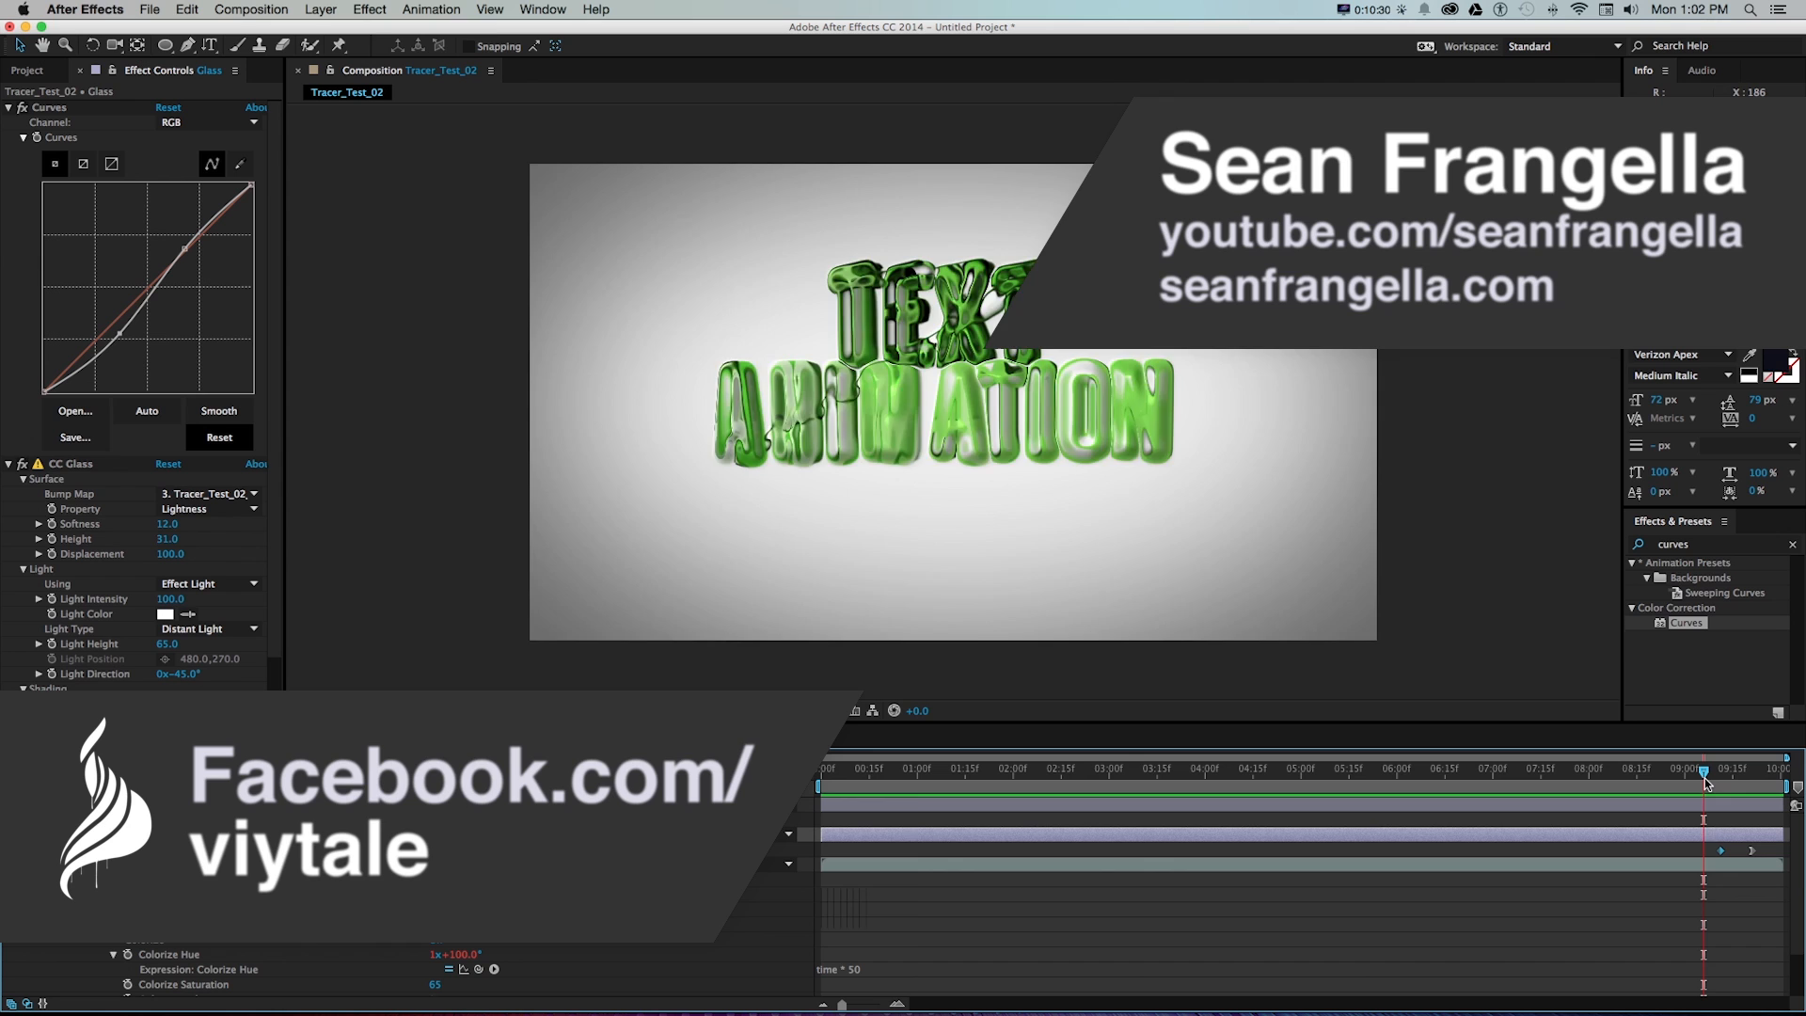